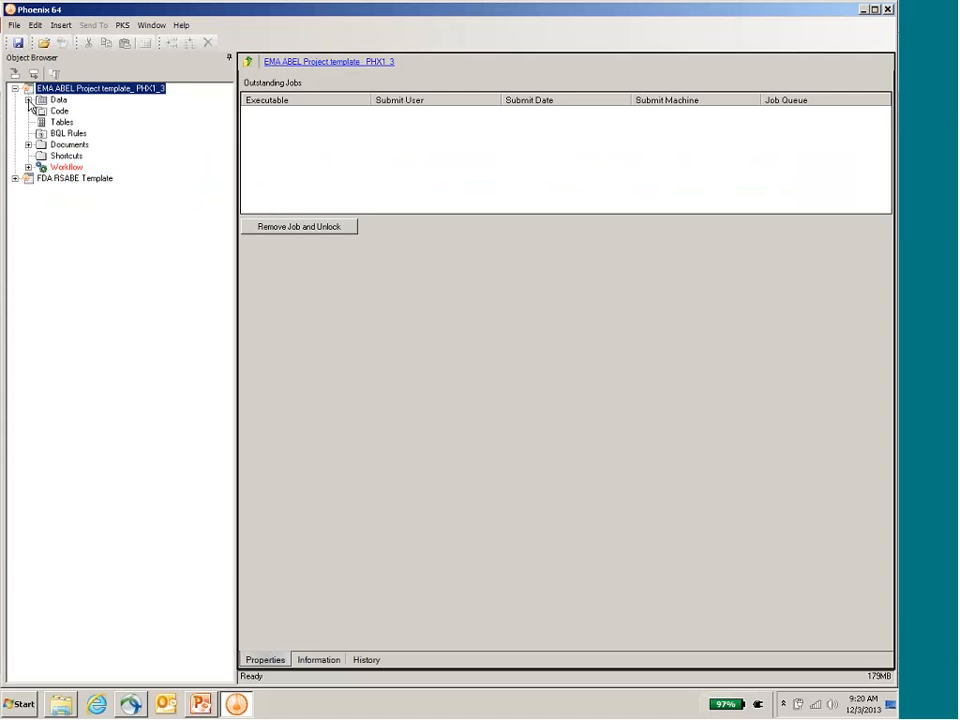
Step: Examine the EMA ABEL project's Data worksheets and the contents of its Guideline and Instructions document folders
left_click(29, 101)
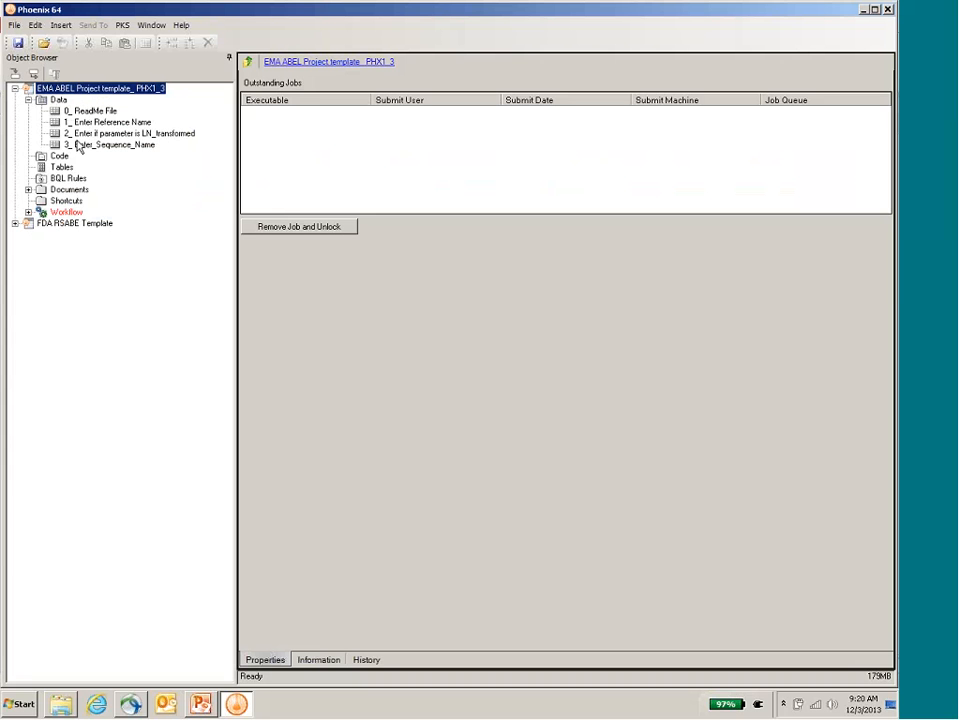
left_click(29, 190)
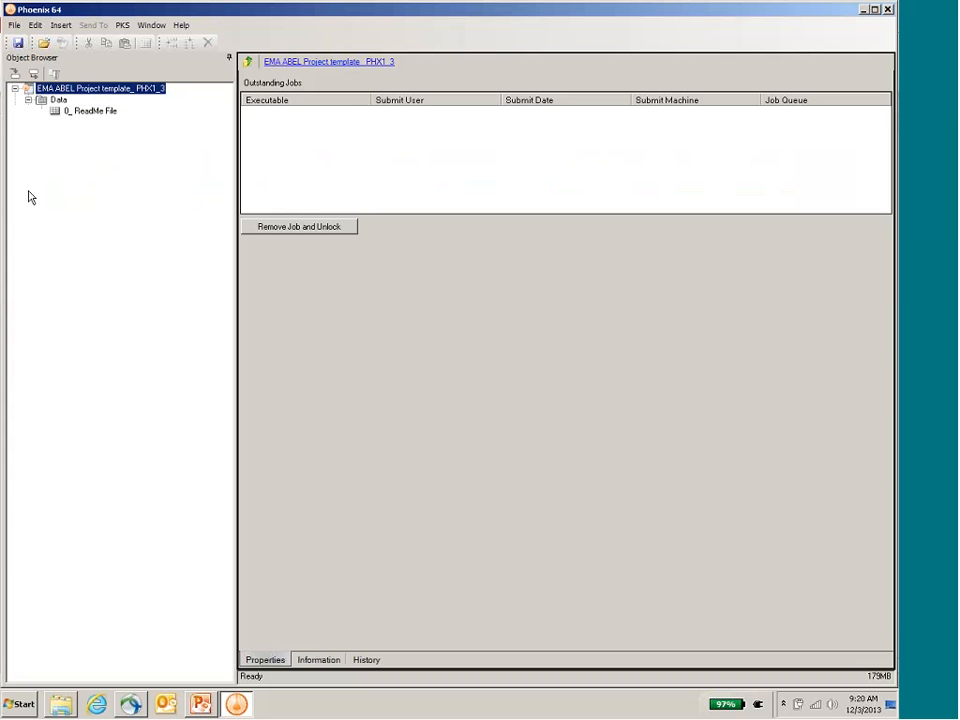
left_click(42, 201)
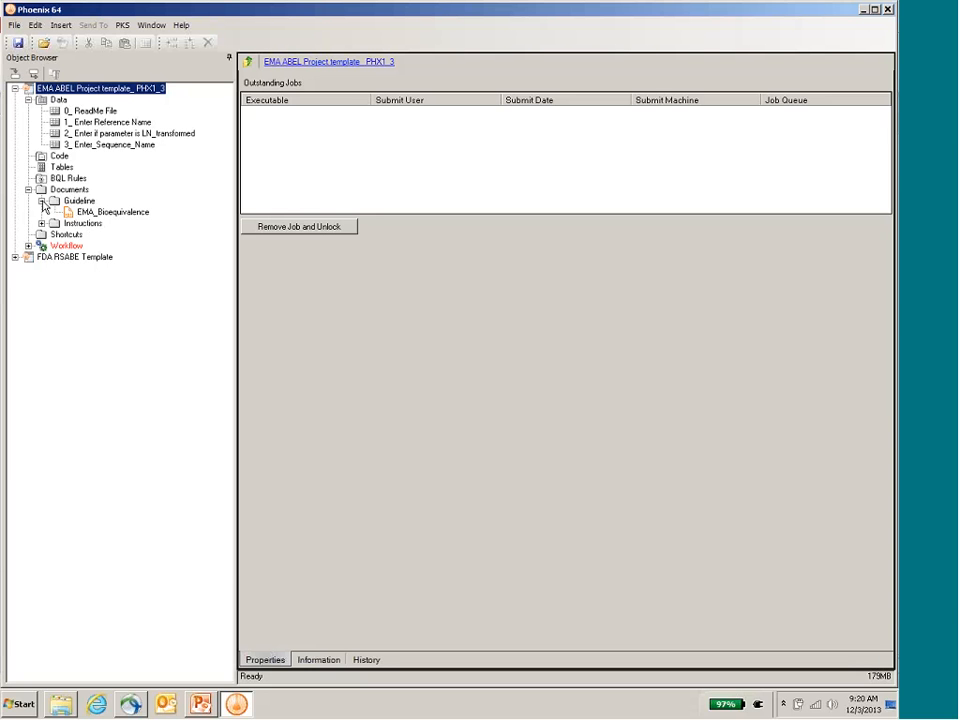
left_click(41, 201)
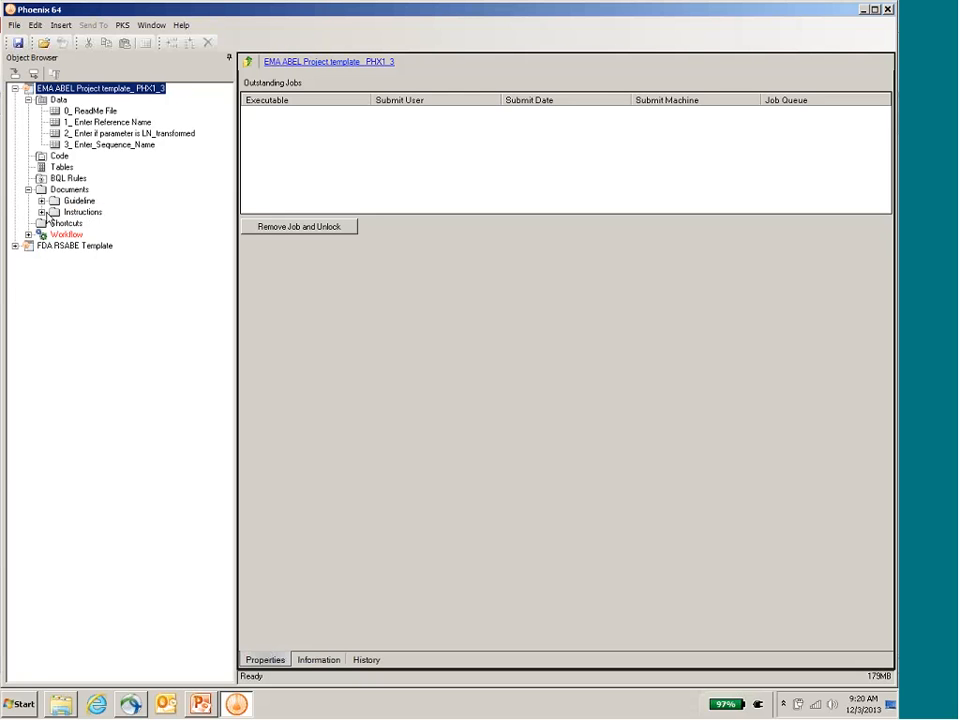
left_click(42, 212)
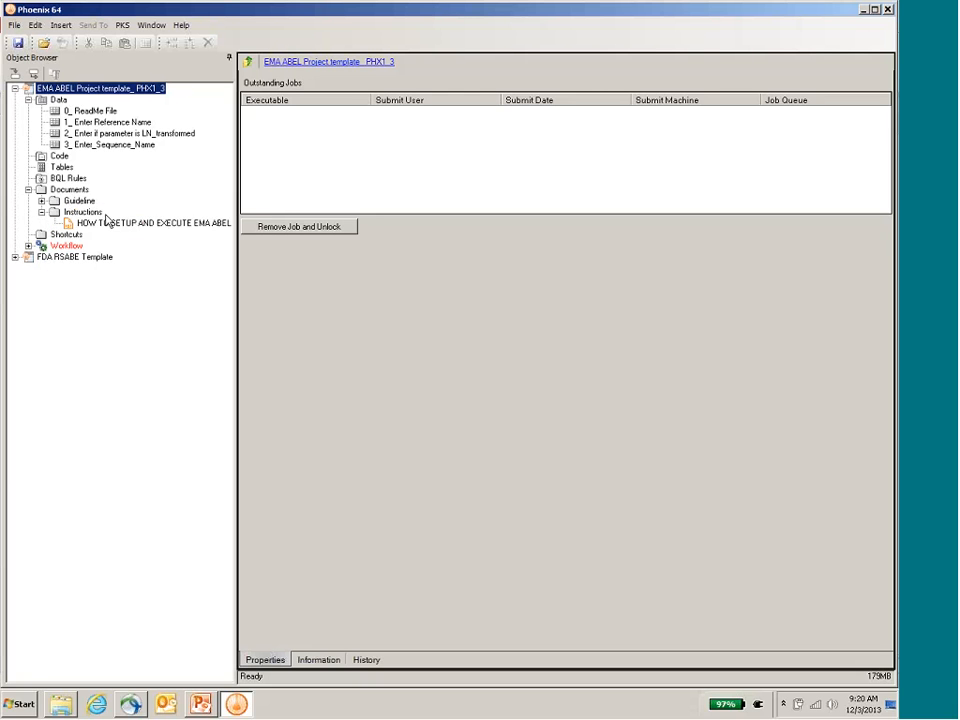
Step: Open the HOW TO SETUP AND EXECUTE EMA ABEL TEMPLATE document in the external viewer and read through to its last page
left_click(114, 225)
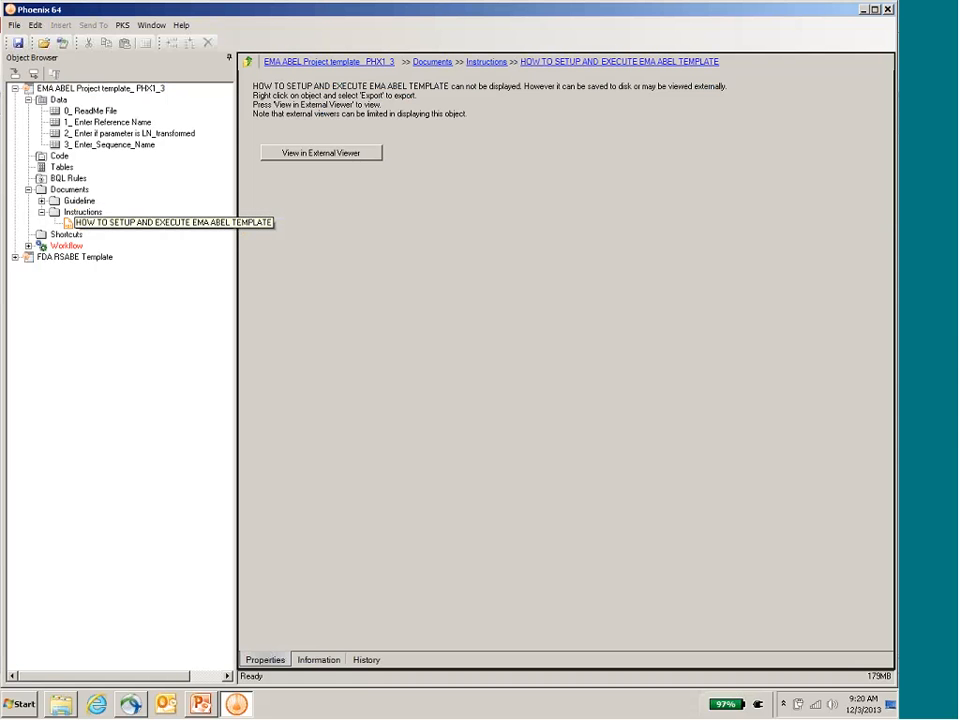
left_click(346, 155)
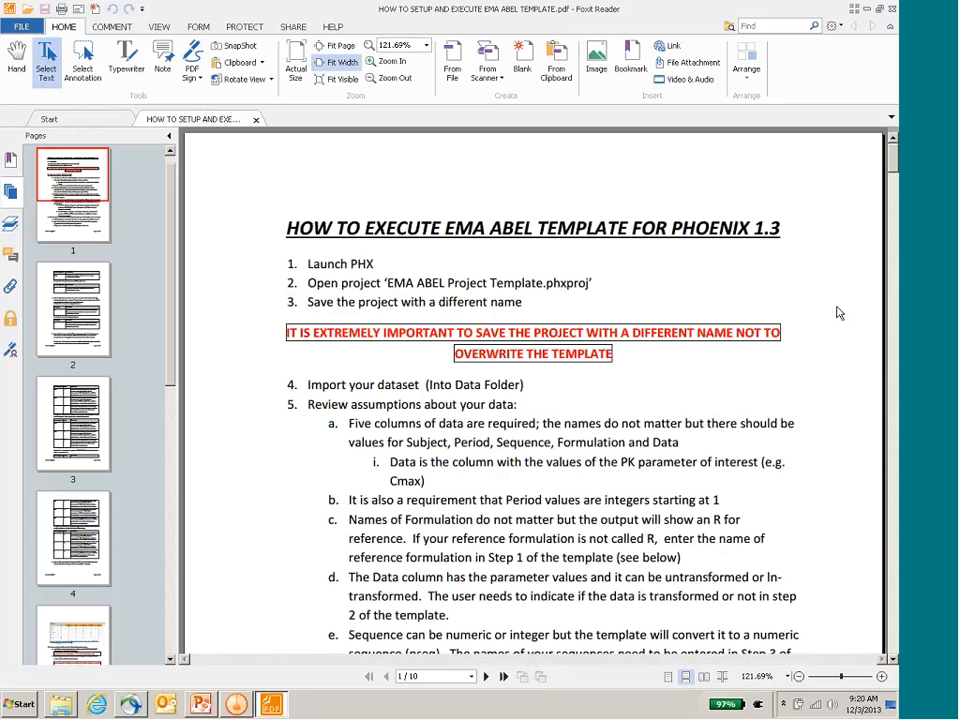
scroll(838, 313, "down", 15)
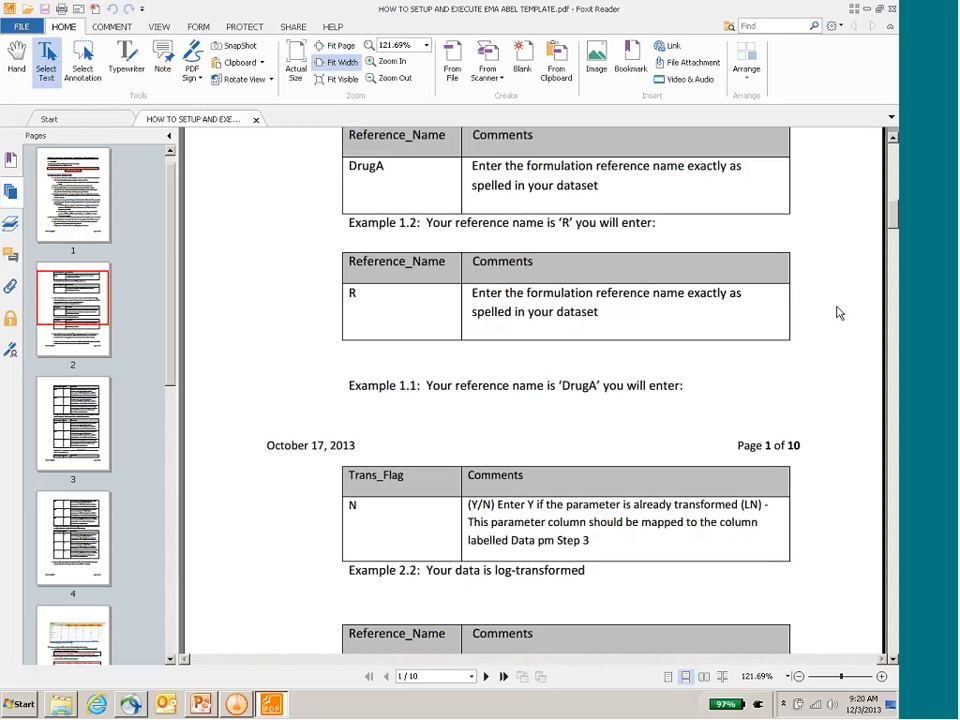
scroll(838, 313, "down", 15)
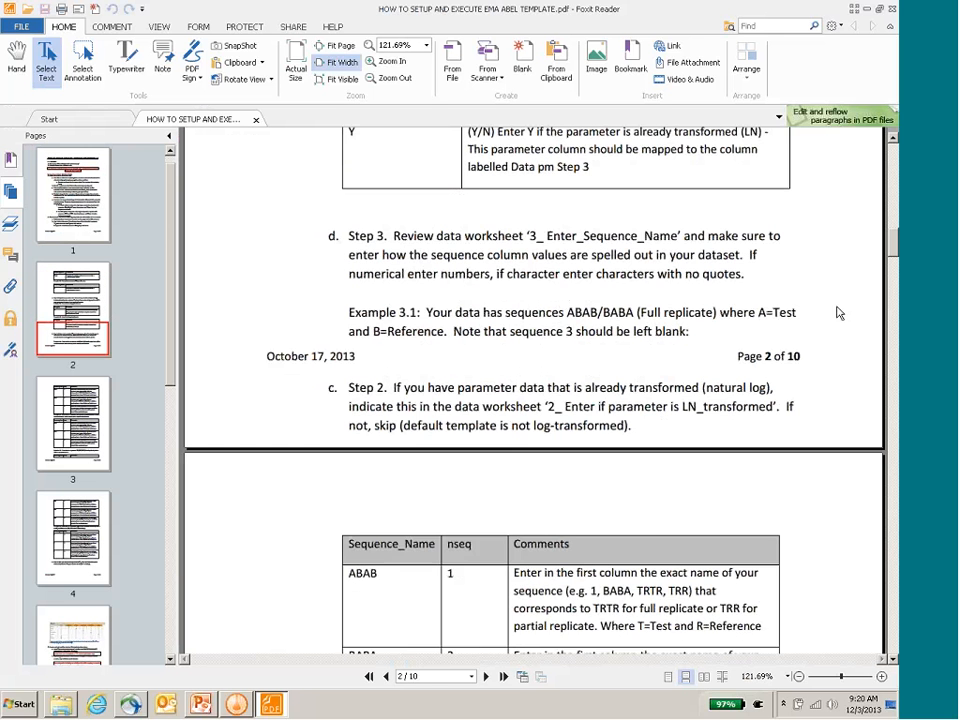
scroll(838, 313, "down", 20)
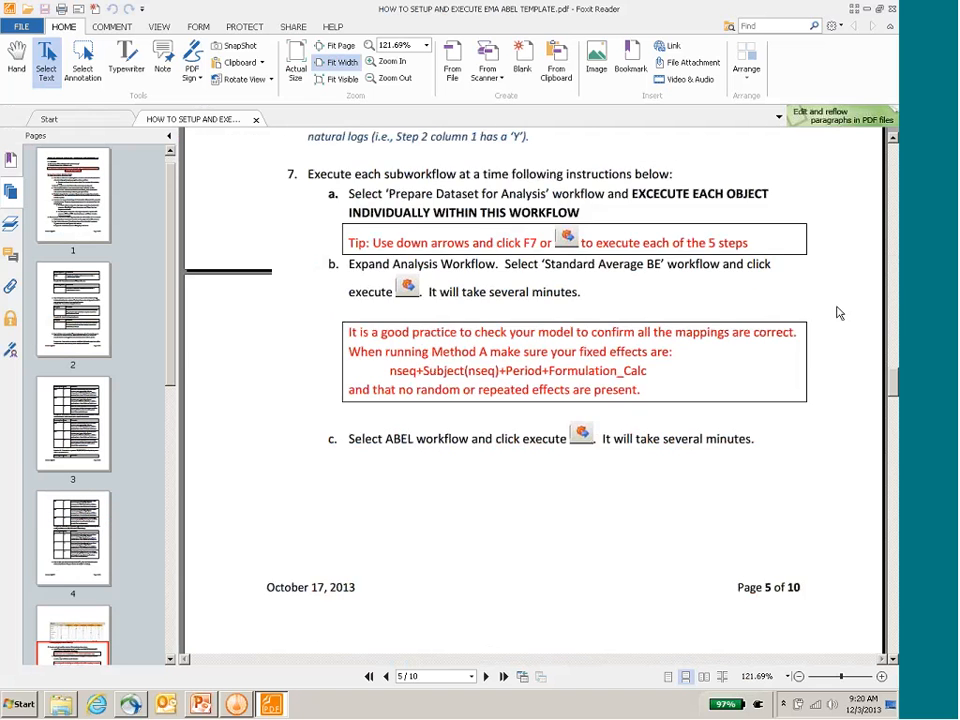
scroll(838, 313, "up", 7)
scroll(838, 313, "down", 5)
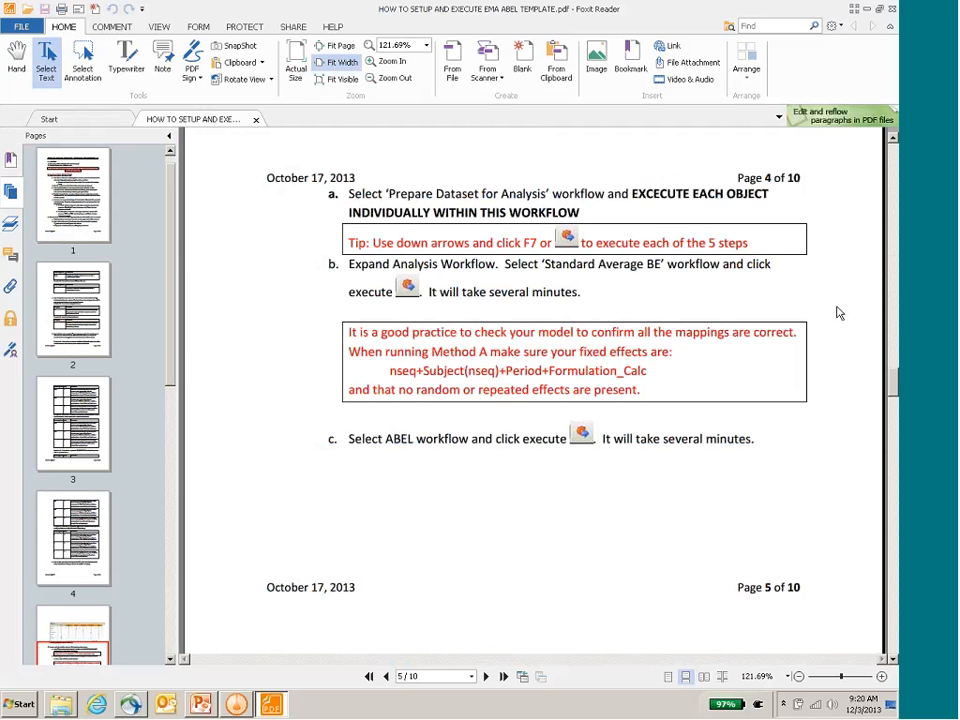
scroll(838, 313, "down", 20)
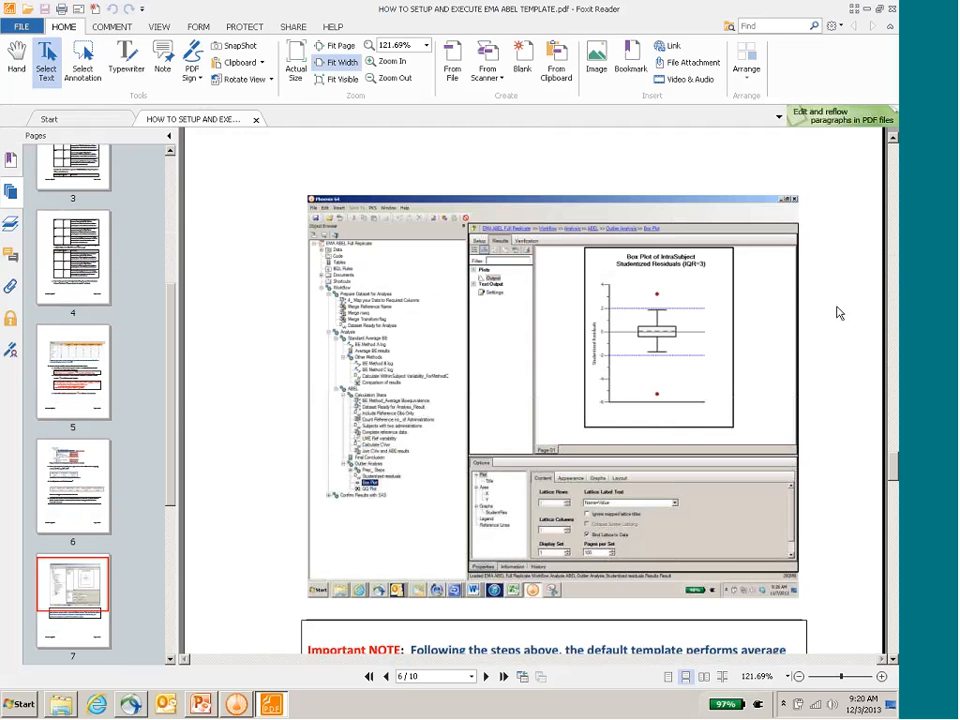
scroll(838, 313, "down", 15)
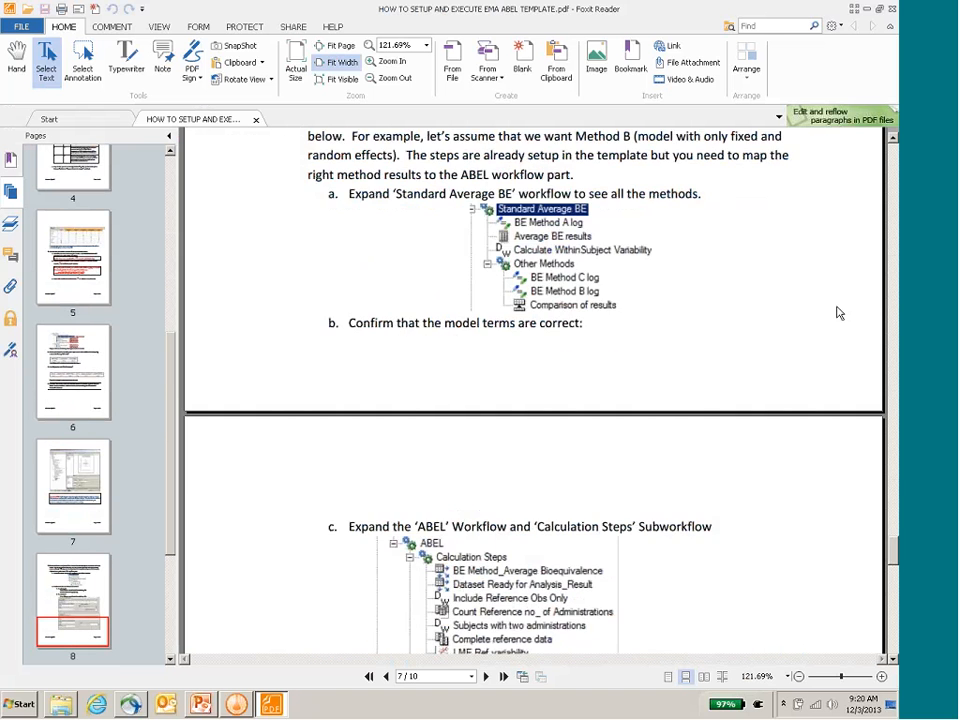
scroll(838, 313, "down", 20)
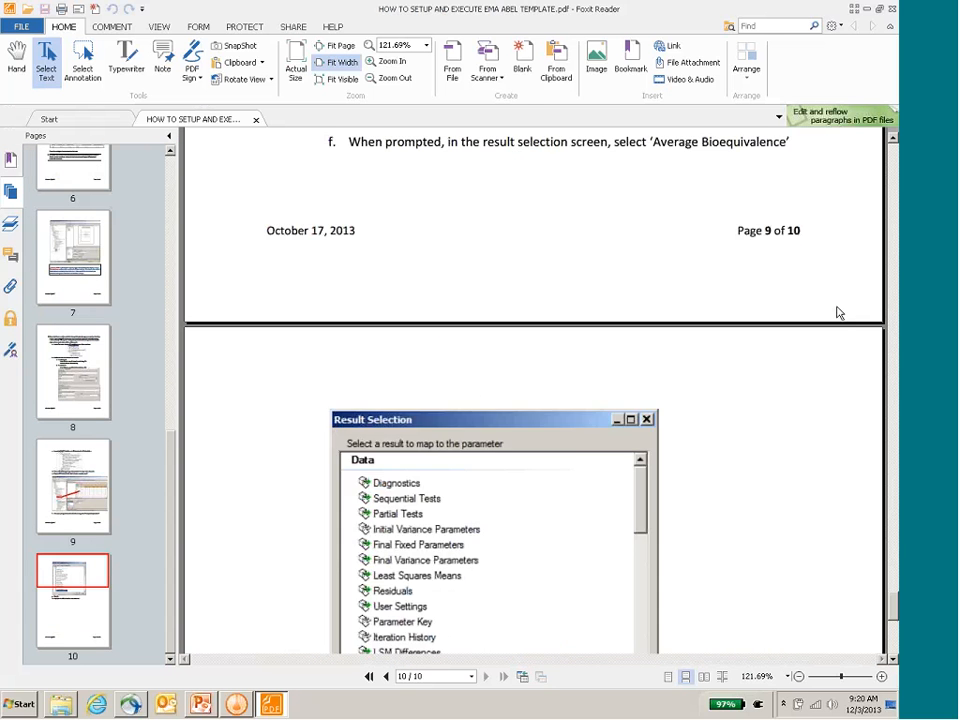
scroll(838, 313, "down", 10)
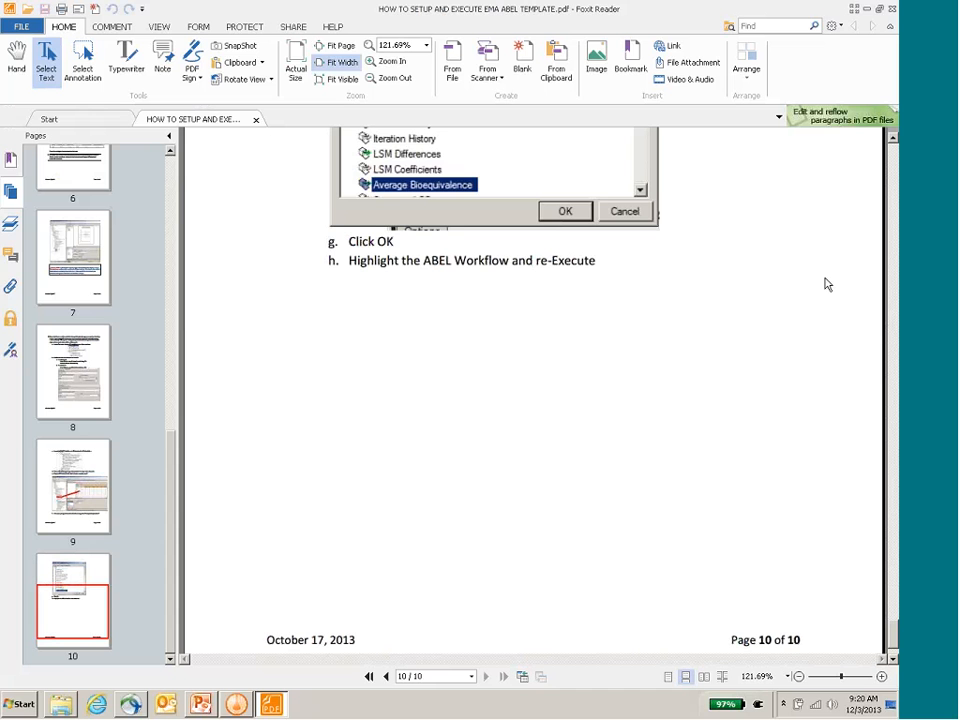
Step: Close the instructions PDF with all viewer tabs, then collapse the project's Documents folder and expand its Workflow
left_click(892, 9)
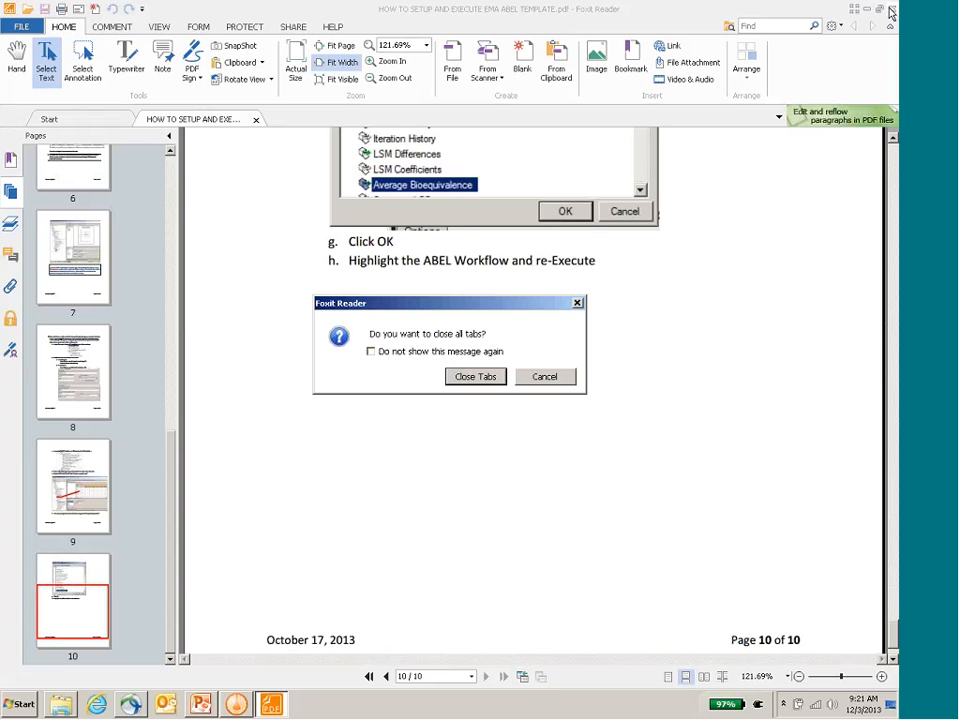
left_click(484, 373)
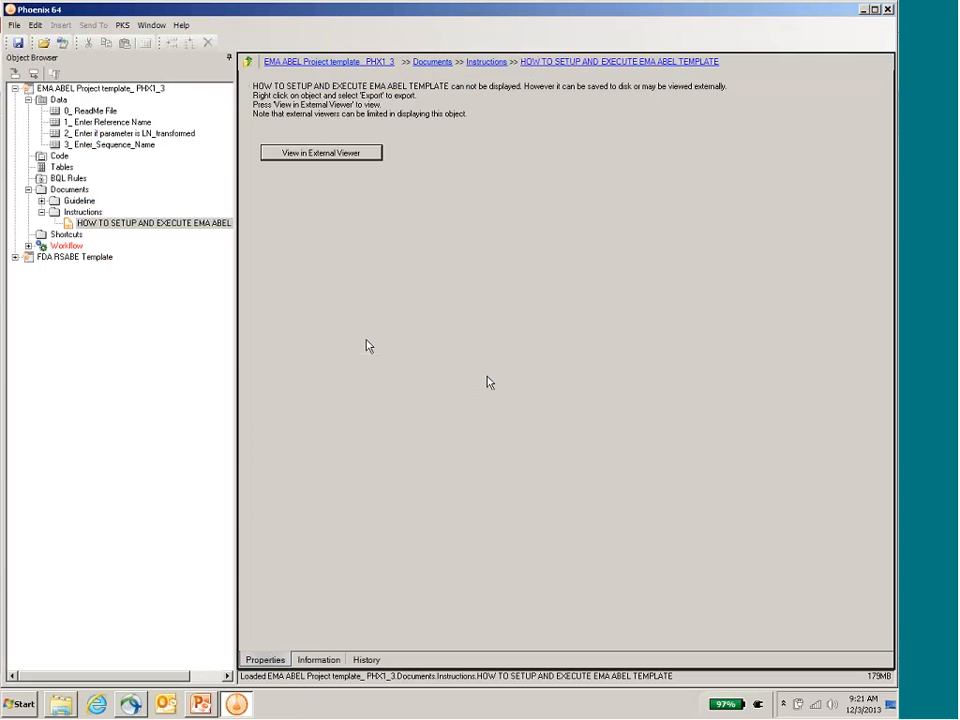
left_click(28, 189)
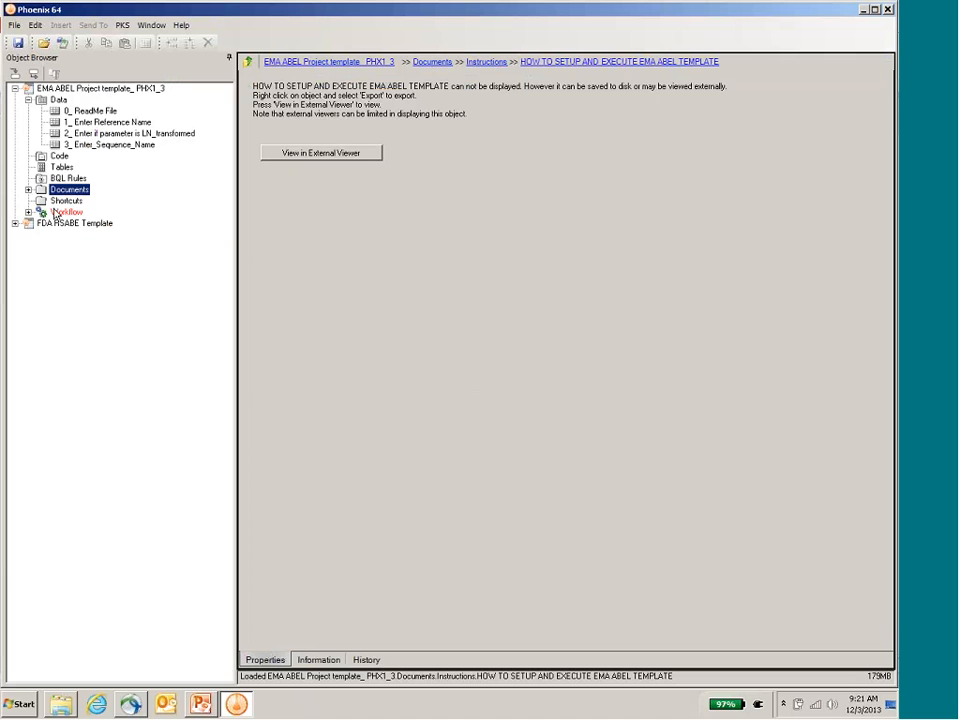
left_click(28, 212)
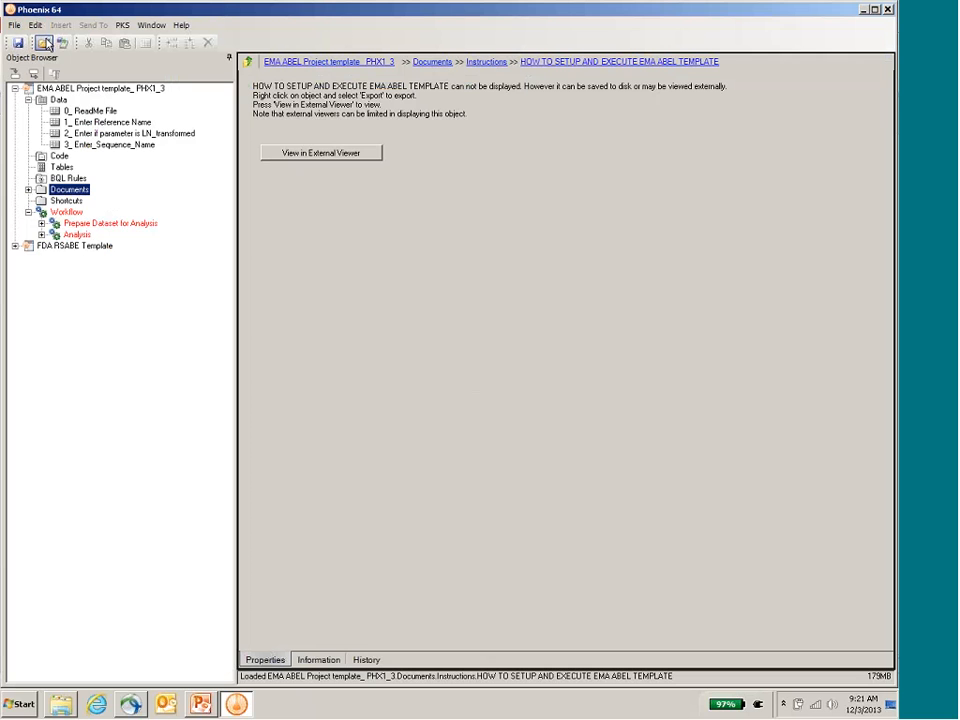
left_click(43, 43)
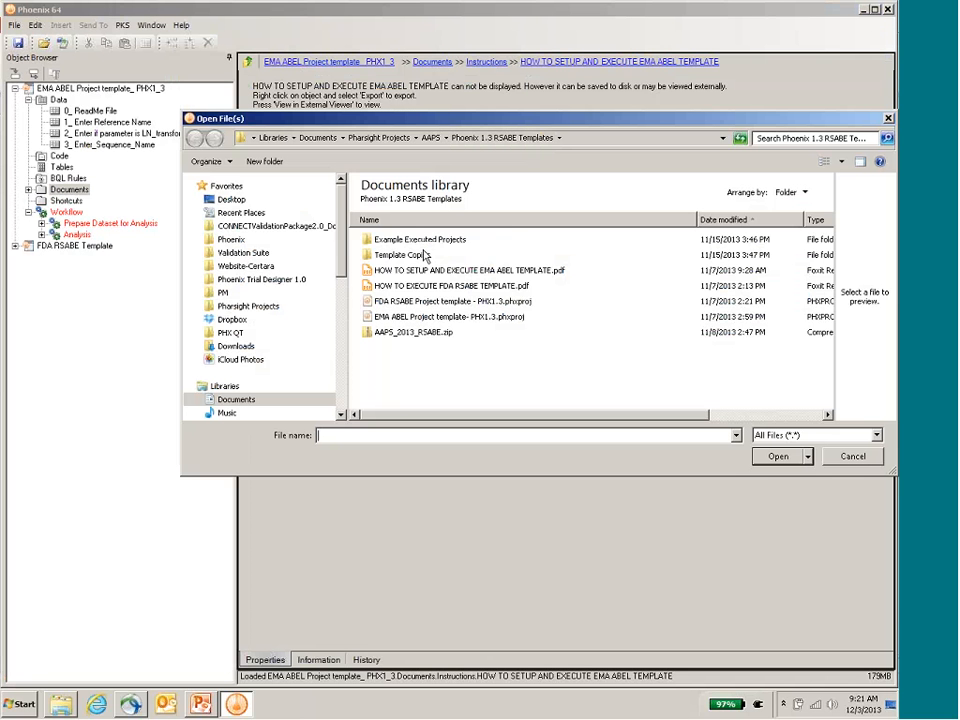
double_click(420, 239)
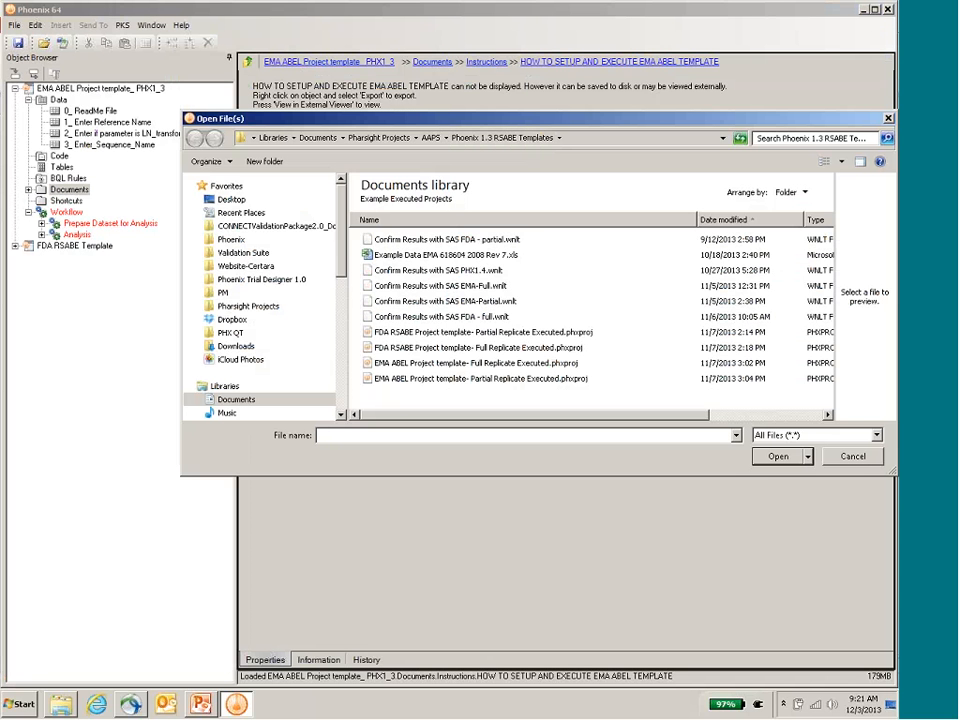
left_click(440, 255)
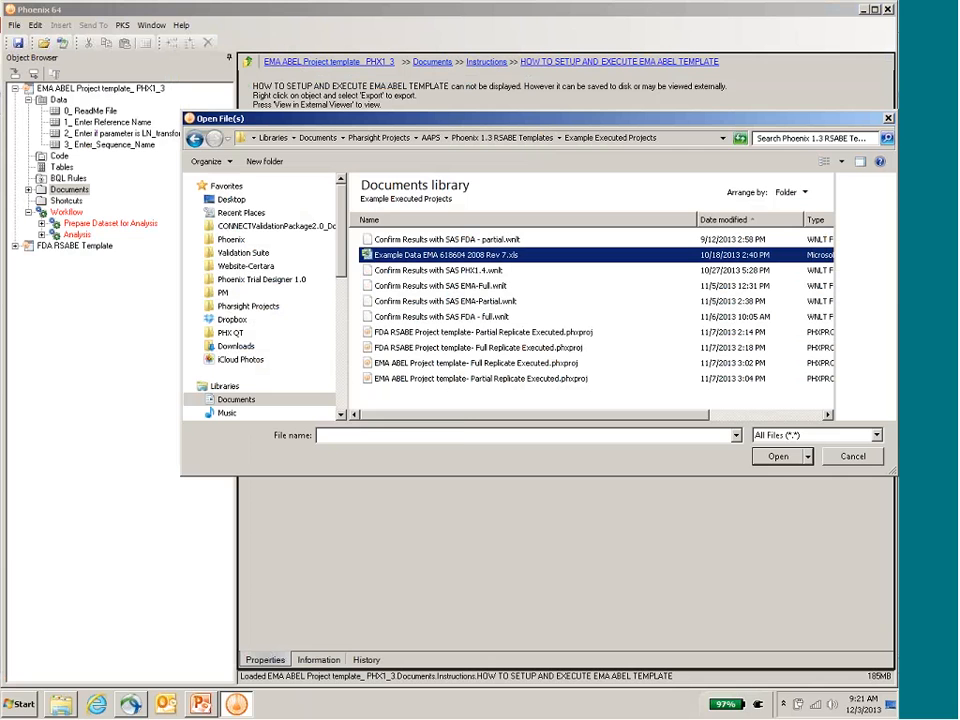
left_click(778, 456)
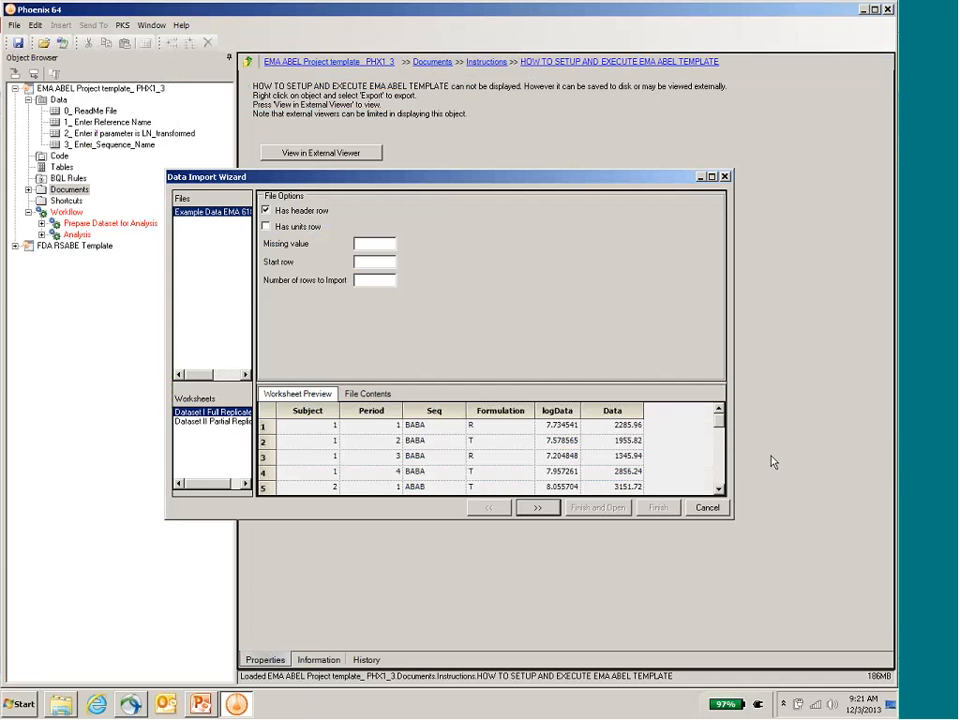
left_click(535, 508)
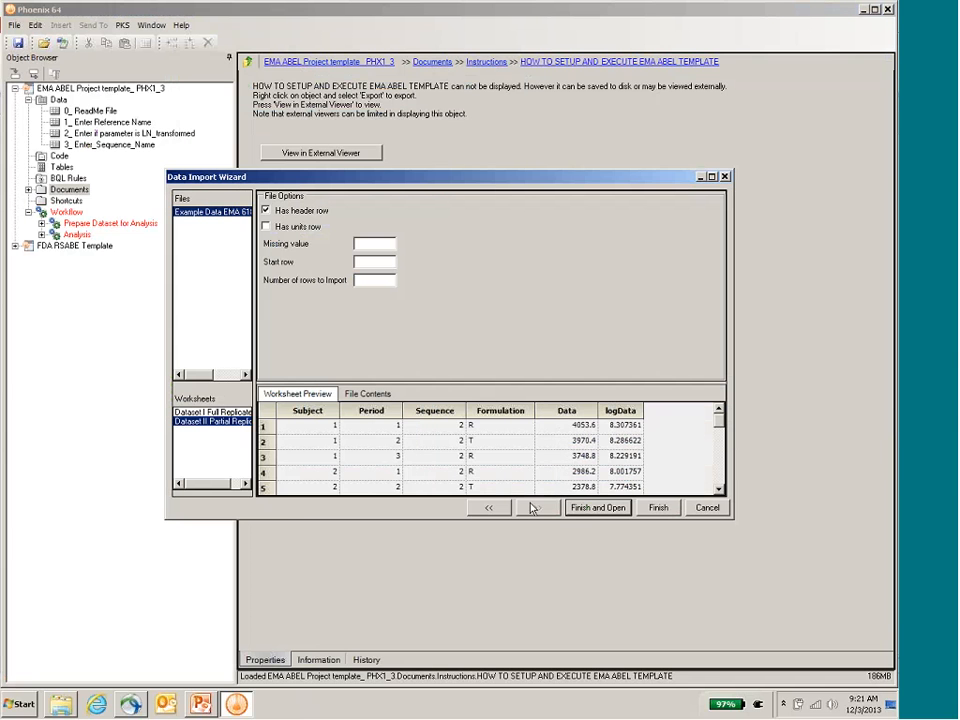
left_click(580, 507)
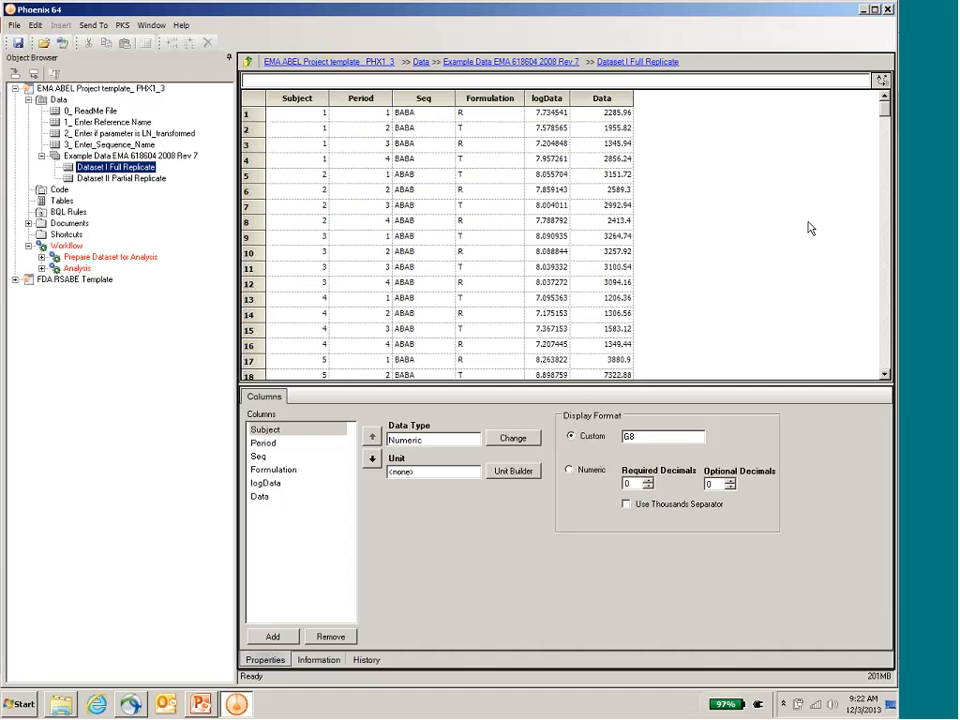
left_click(122, 178)
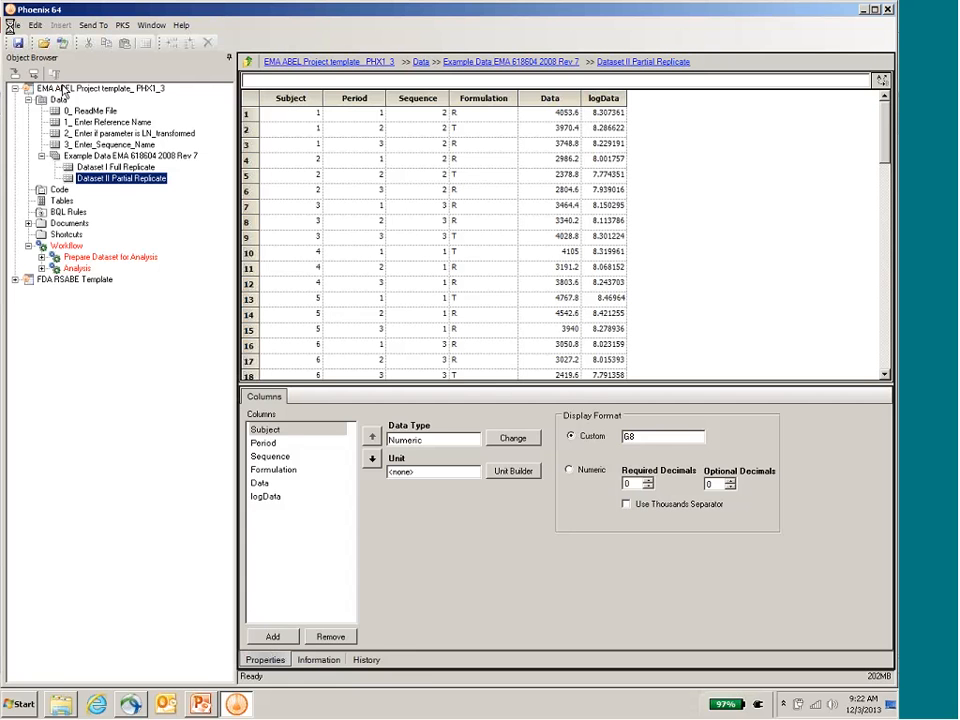
left_click(64, 88)
left_click(14, 25)
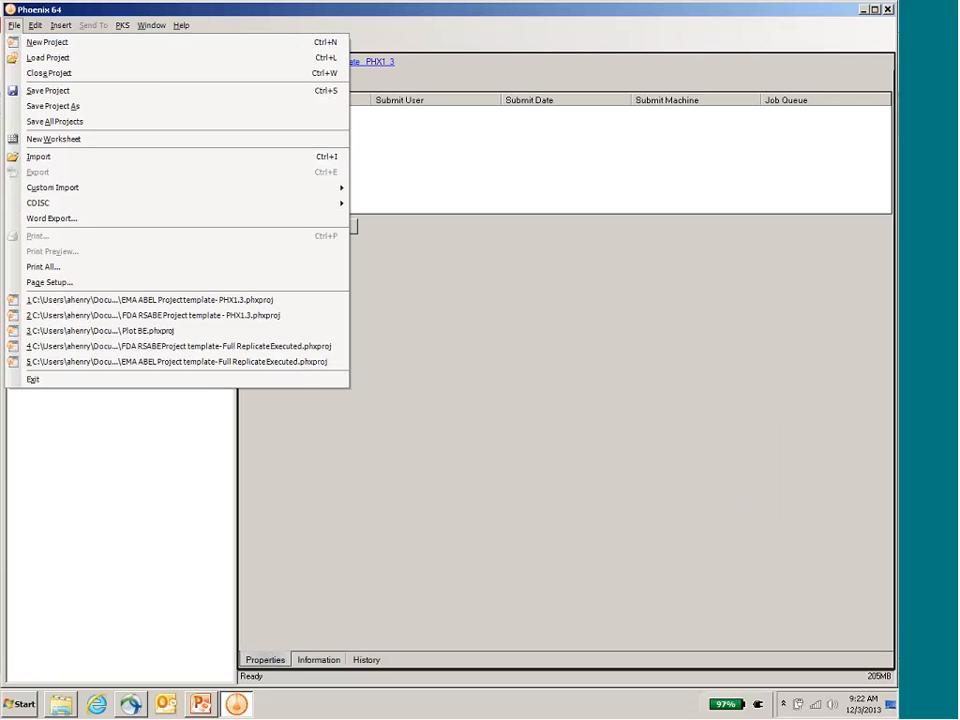
left_click(205, 392)
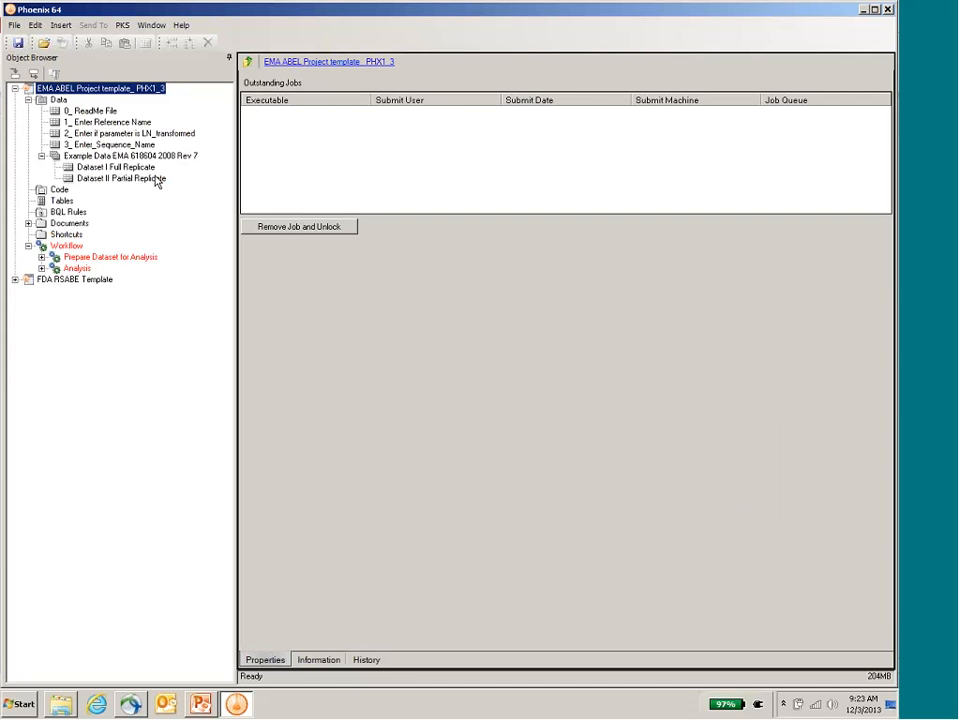
Step: Read the input data assumptions and template usage steps in the 0_ ReadMe File worksheet
left_click(85, 112)
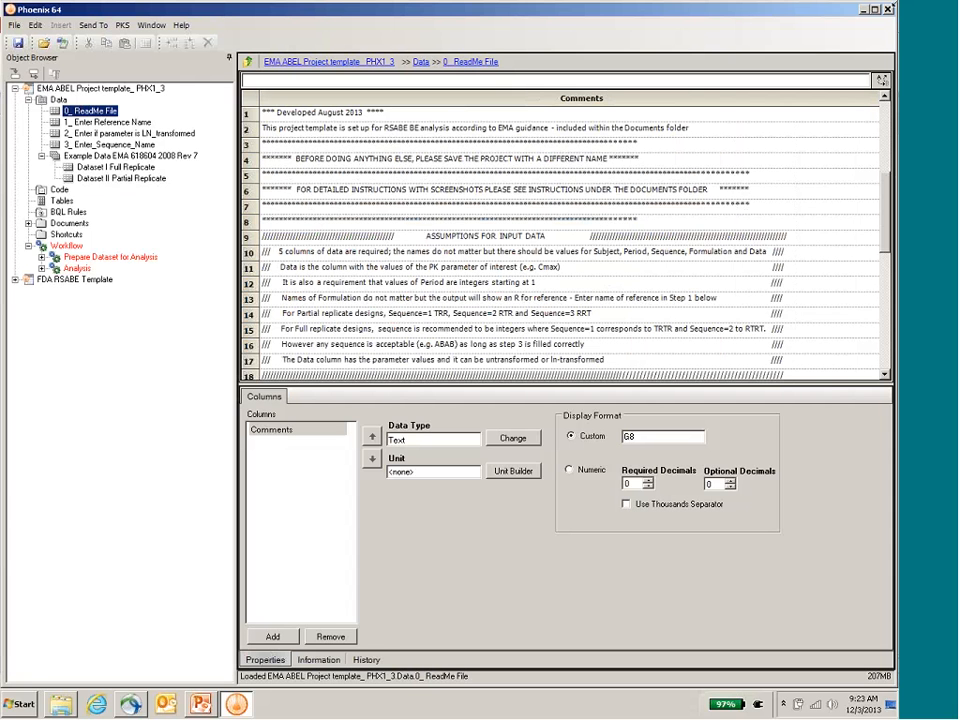
scroll(884, 143, "down", 4)
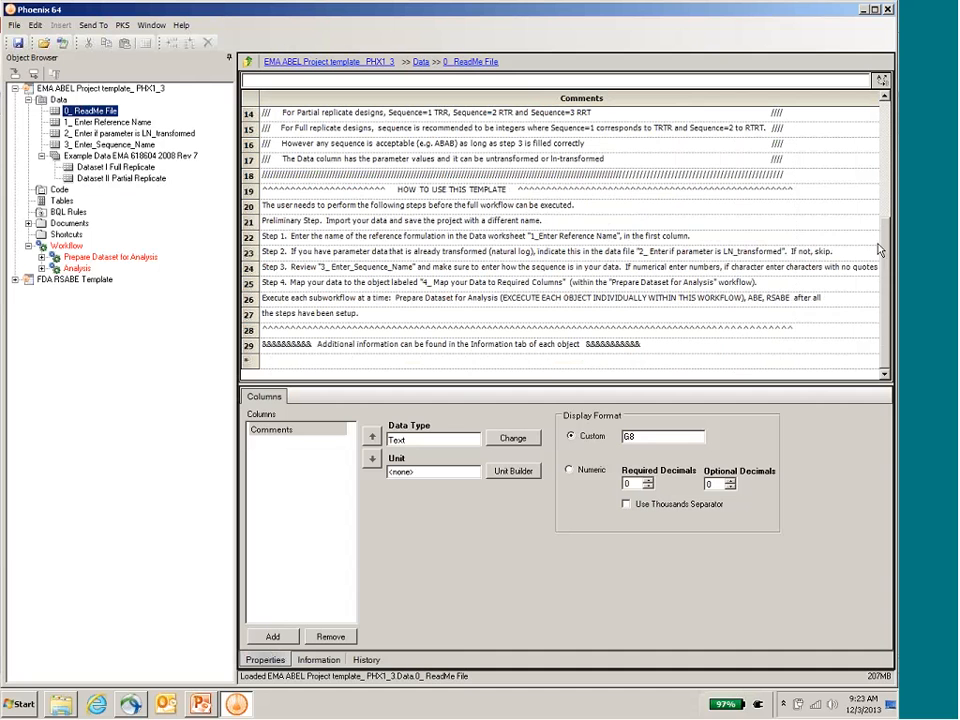
Step: Review the Reference_Name entry in the 1_ Enter Reference Name worksheet and read the worksheet's description
key("Down")
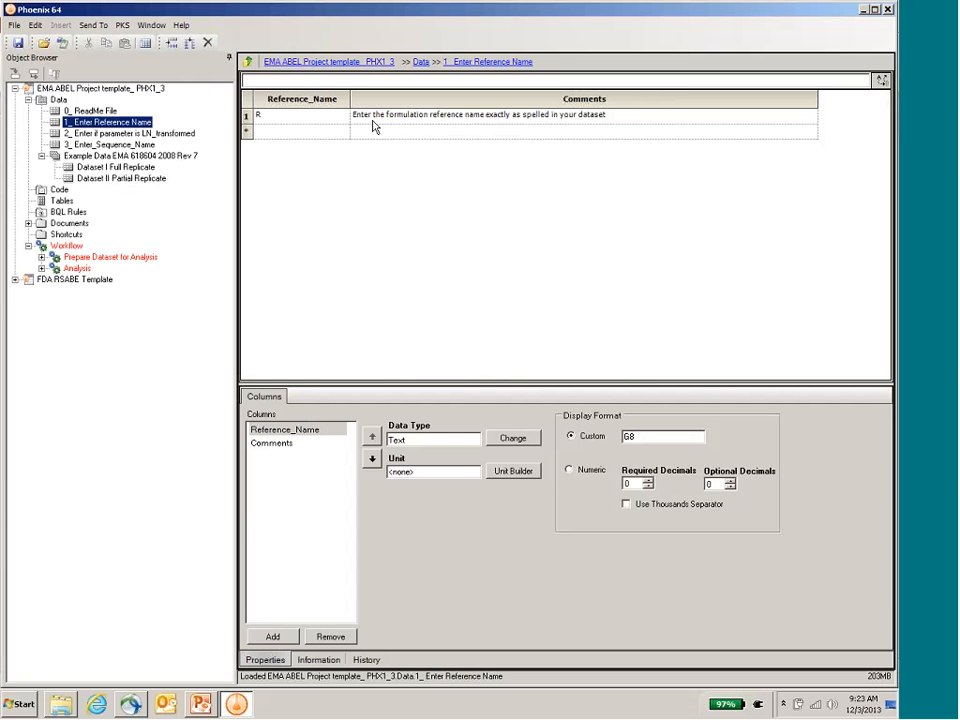
left_click(269, 118)
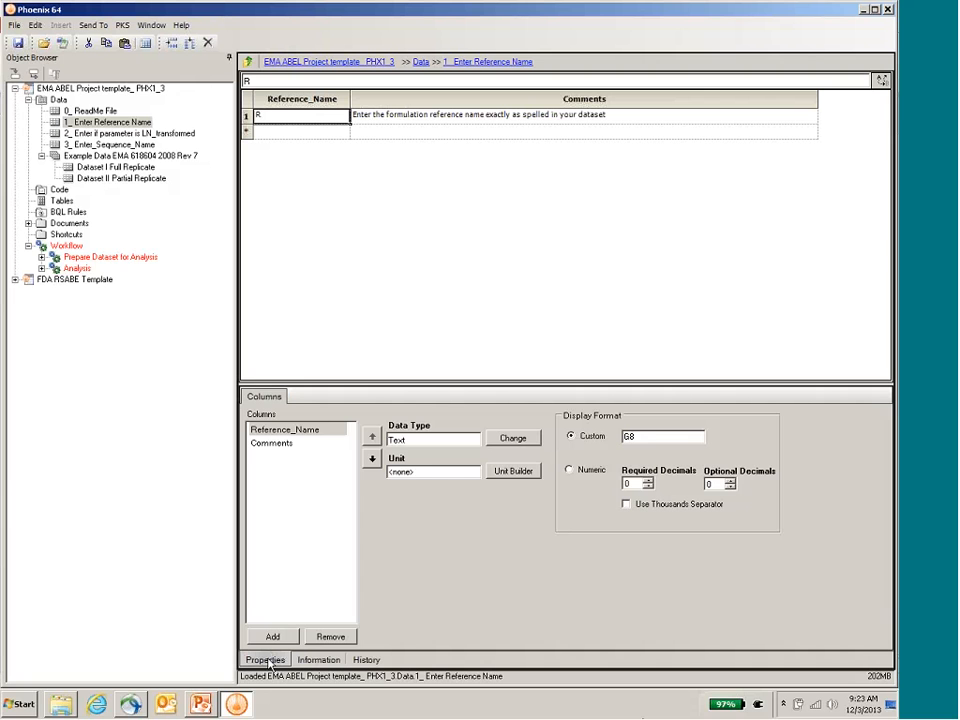
left_click(320, 661)
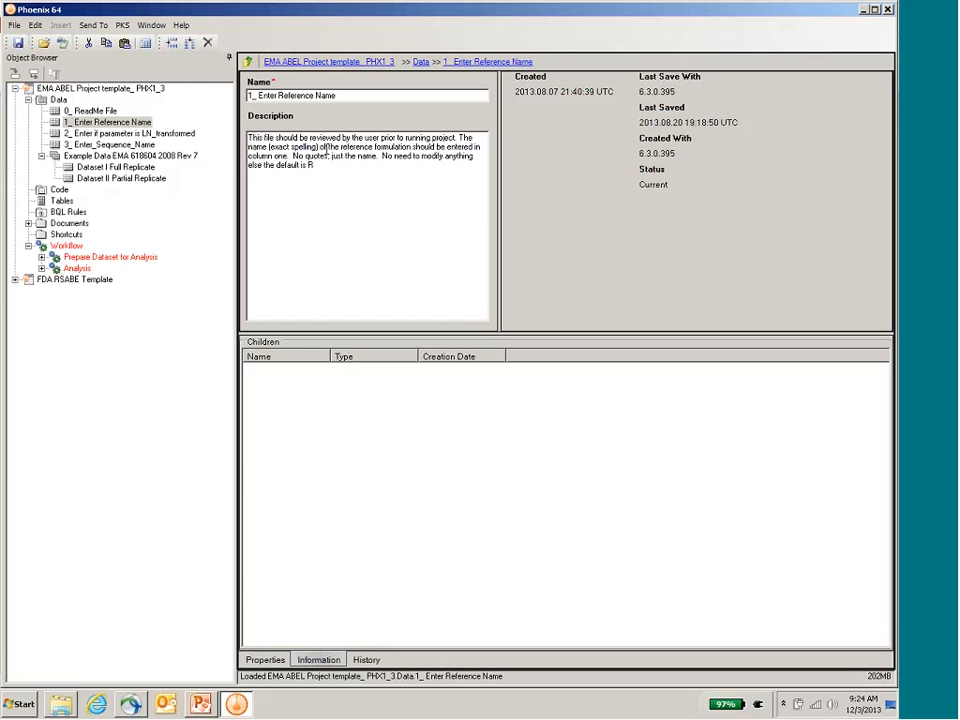
left_click(266, 660)
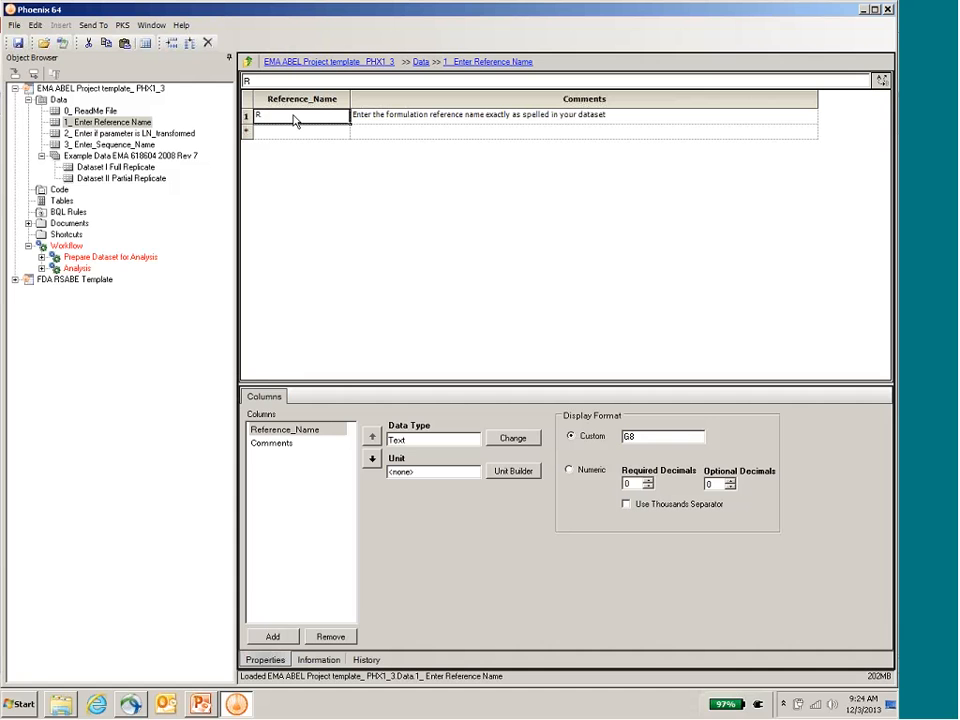
Step: Review the Trans_Flag and sequence name input worksheets, and check the Sequence column of Dataset II Partial Replicate
left_click(179, 136)
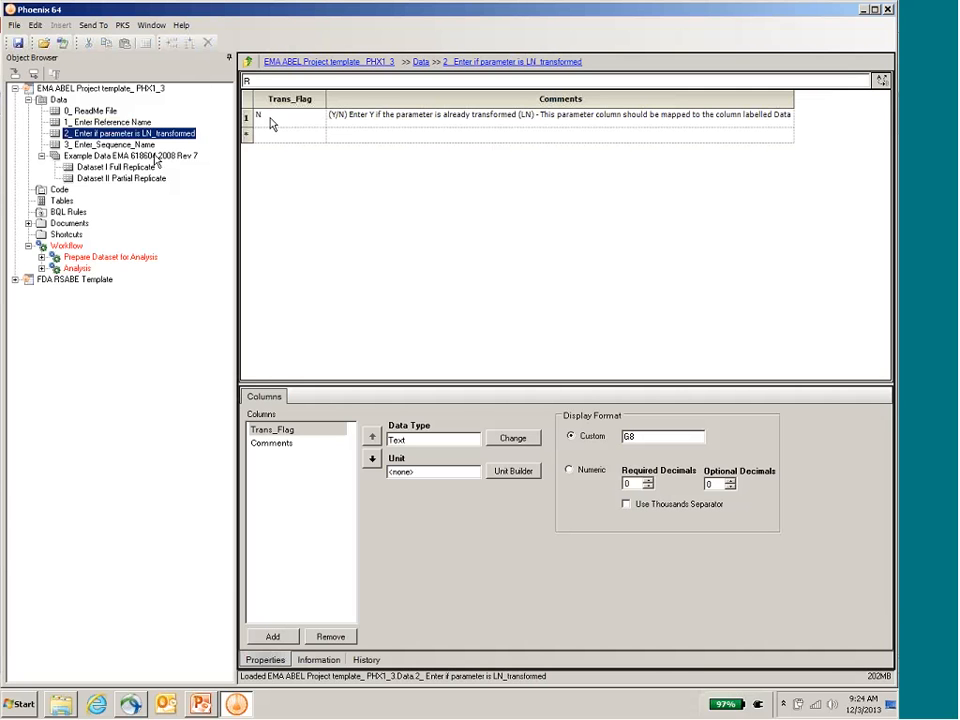
left_click(110, 144)
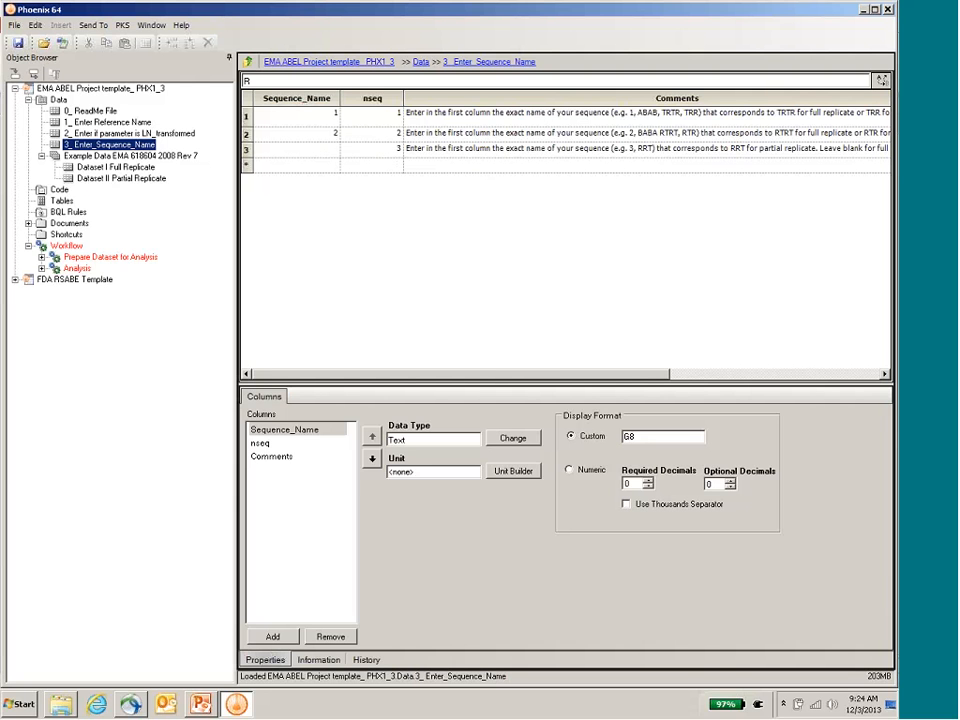
left_click(120, 178)
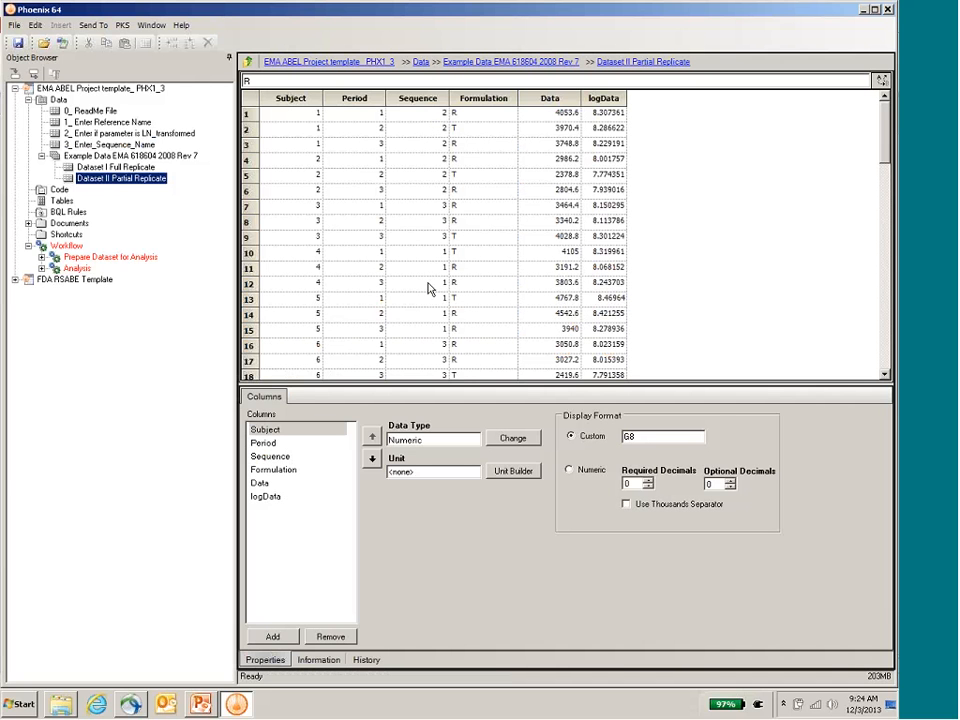
Step: Enter 3 as the Sequence_Name for the nseq 3 row in the 3_ Enter_Sequence_Name worksheet
left_click(110, 145)
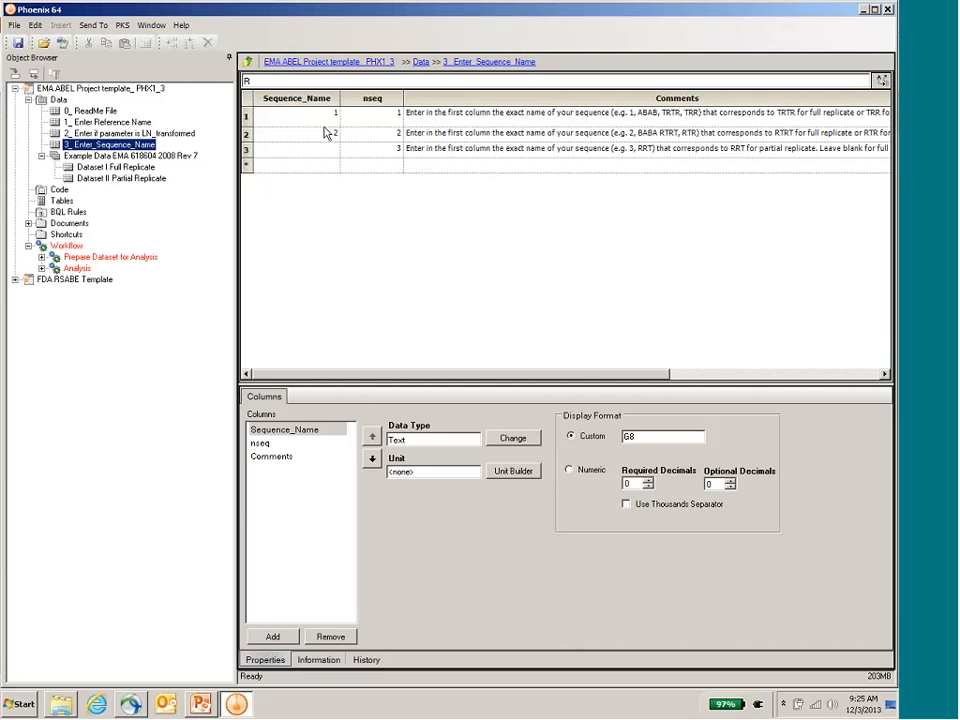
left_click(331, 148)
type("3")
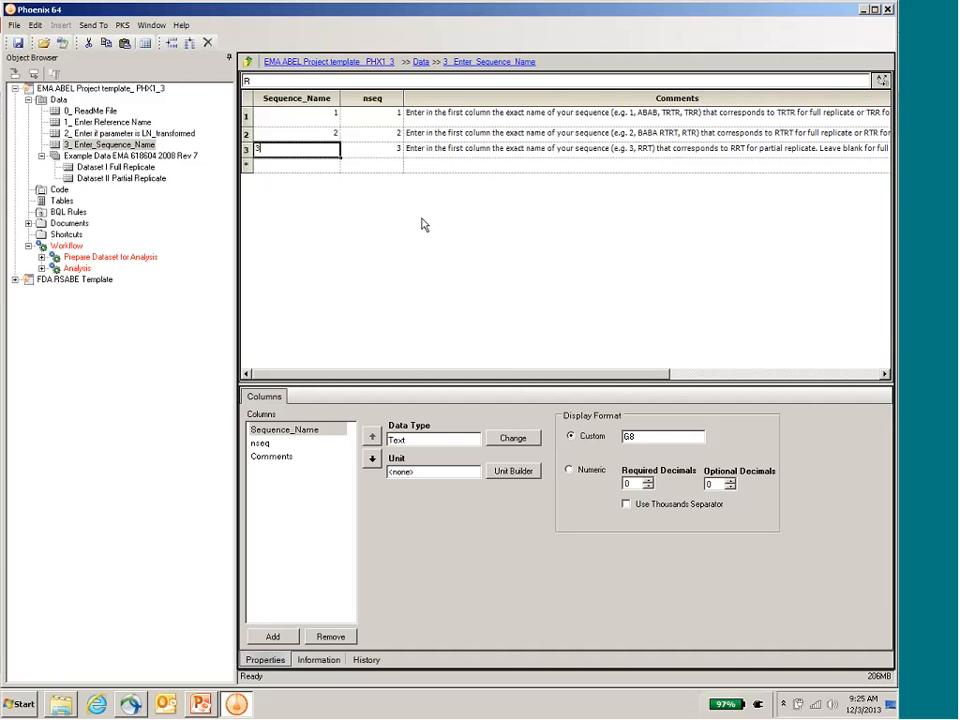
left_click(304, 118)
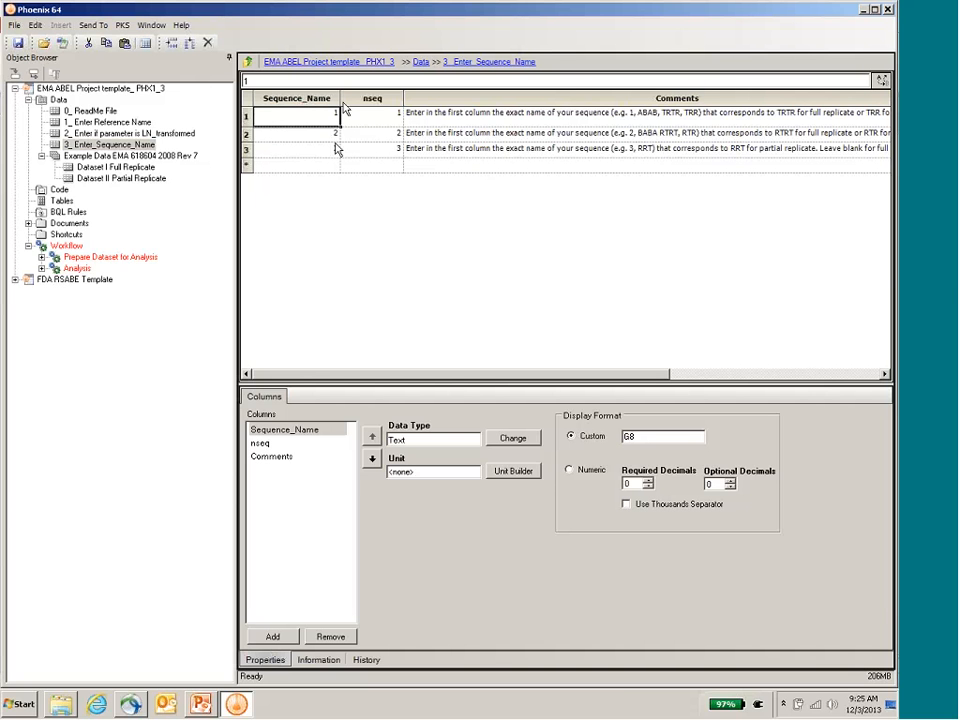
left_click(336, 113)
Step: Map Dataset II Partial Replicate as the source of 4_ Map your Data to Required Columns and execute that object
left_click(42, 257)
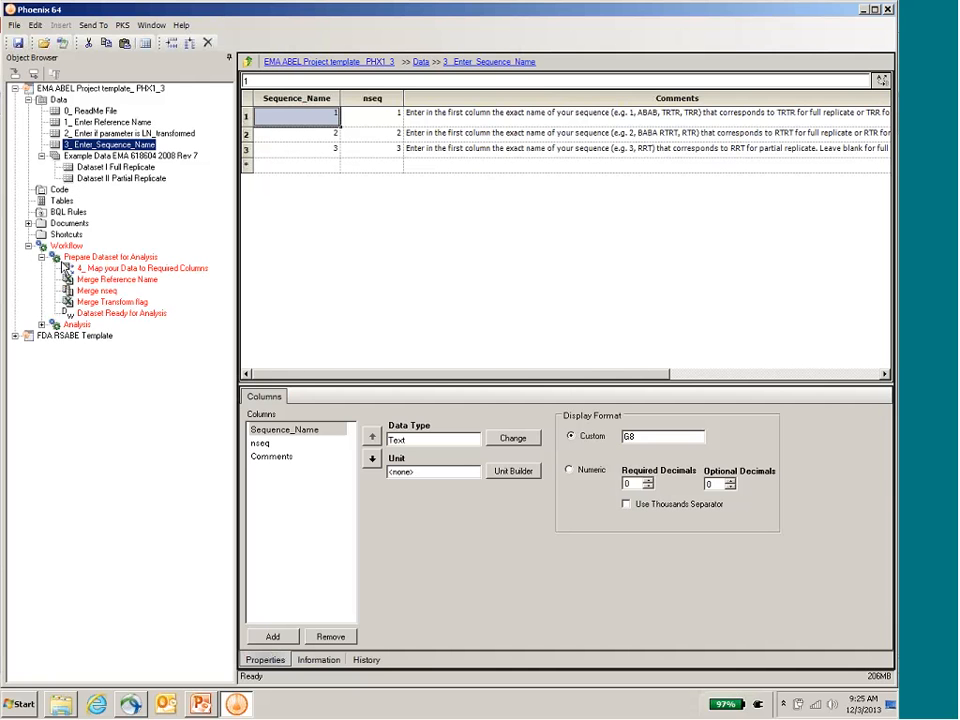
left_click(130, 268)
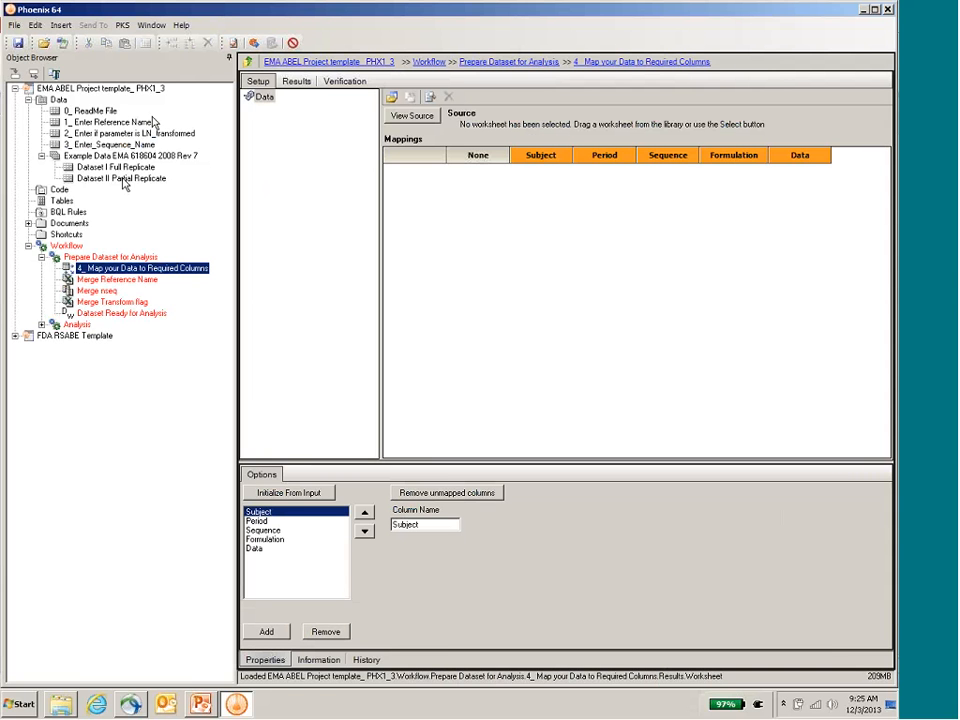
left_click_drag(124, 184, 528, 226)
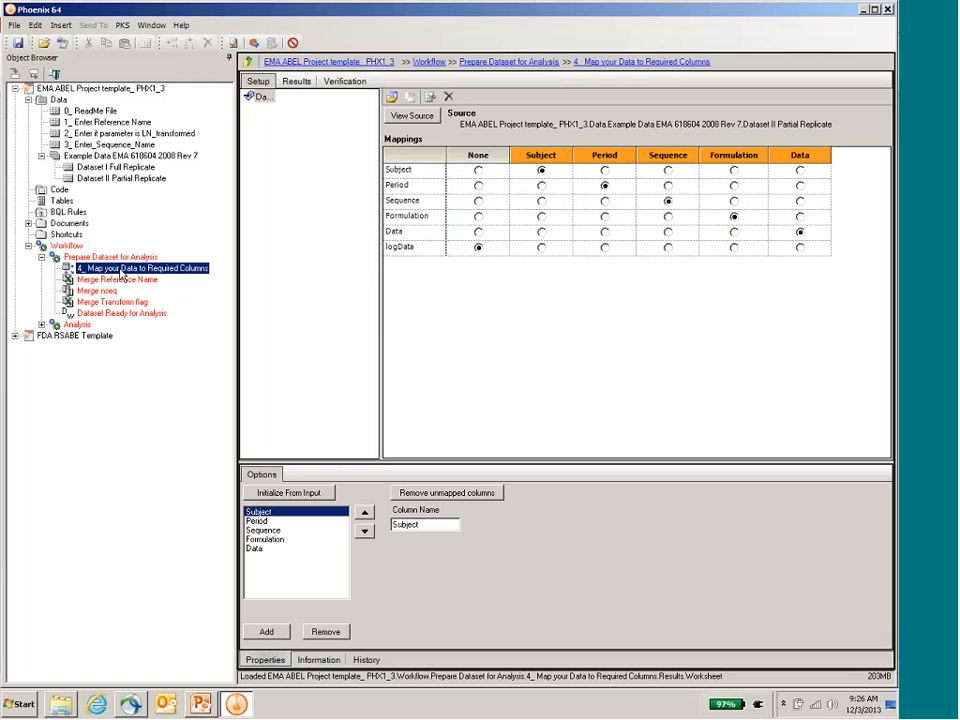
left_click(252, 42)
Step: Execute the Merge Reference Name and Merge nseq objects in the Prepare Dataset for Analysis workflow
left_click(117, 280)
left_click(254, 43)
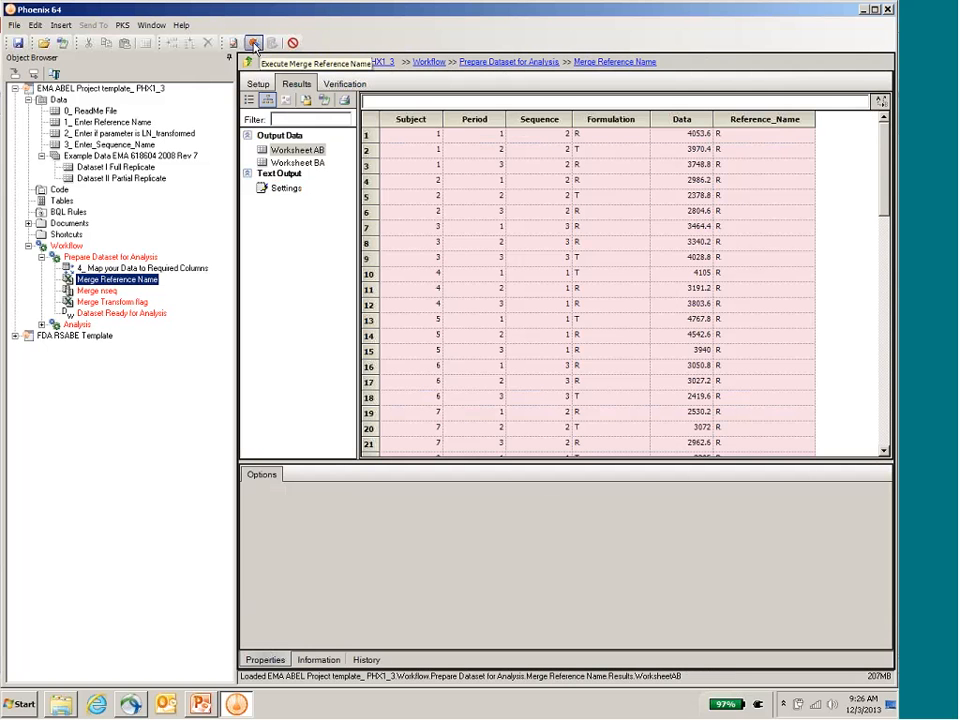
left_click(254, 44)
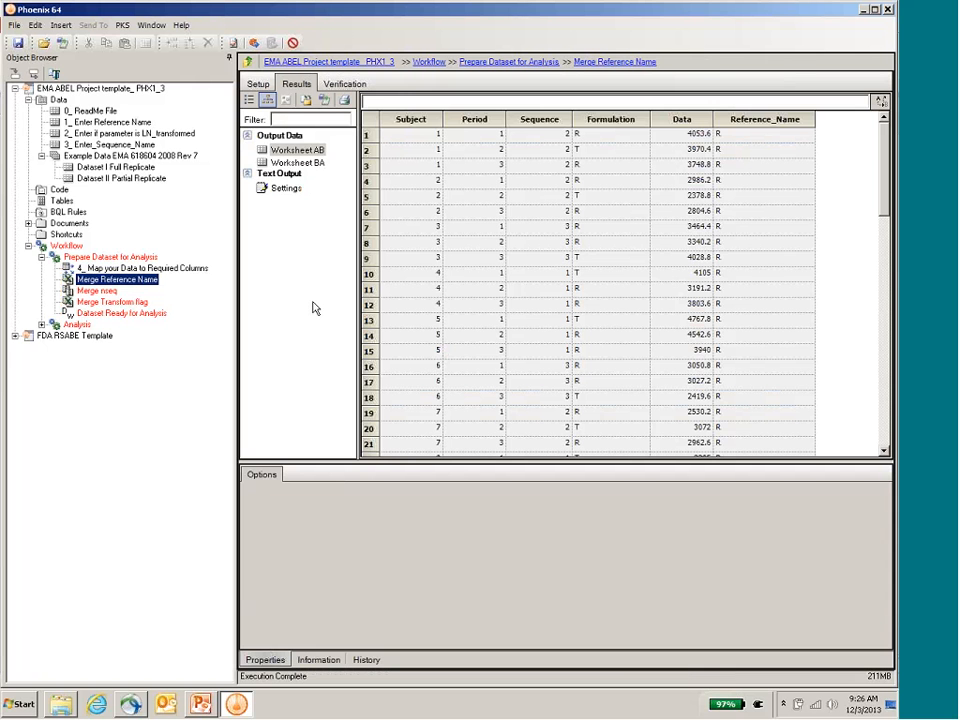
key("Down")
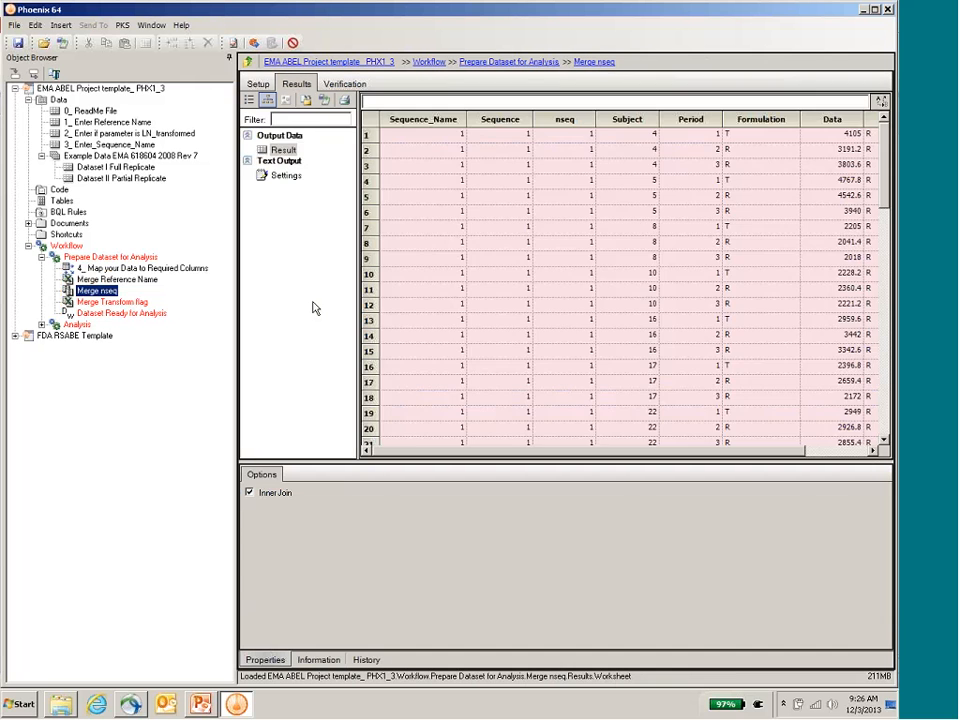
key("F5")
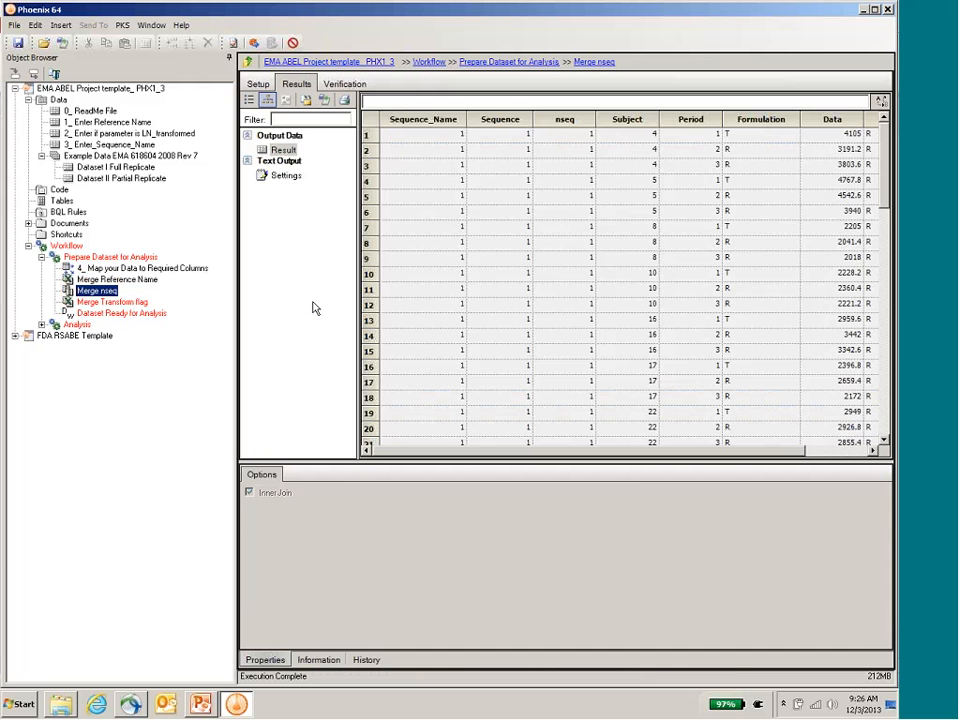
Step: Execute Merge Transform flag and Dataset Ready for Analysis, and review the final dataset's calculated columns and the object's description
key("Down")
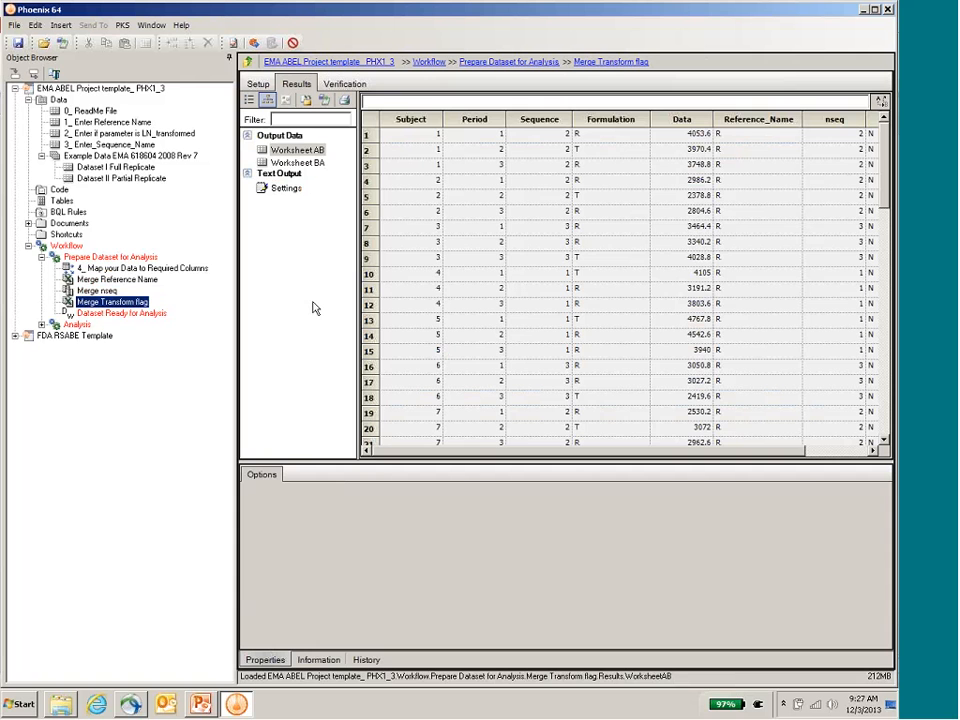
key("Down")
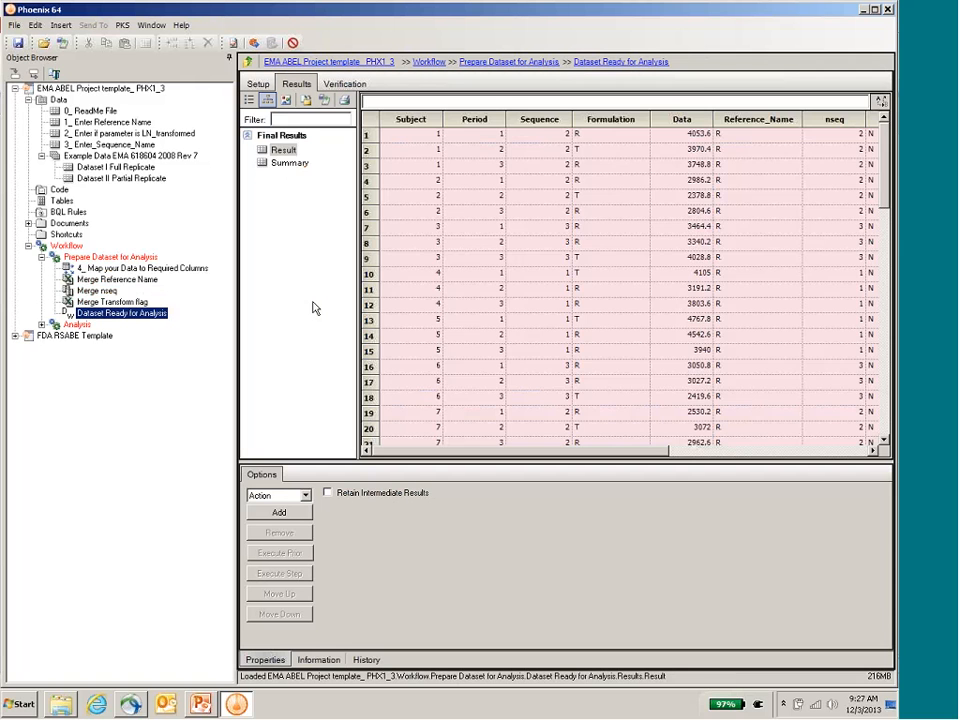
key("F5")
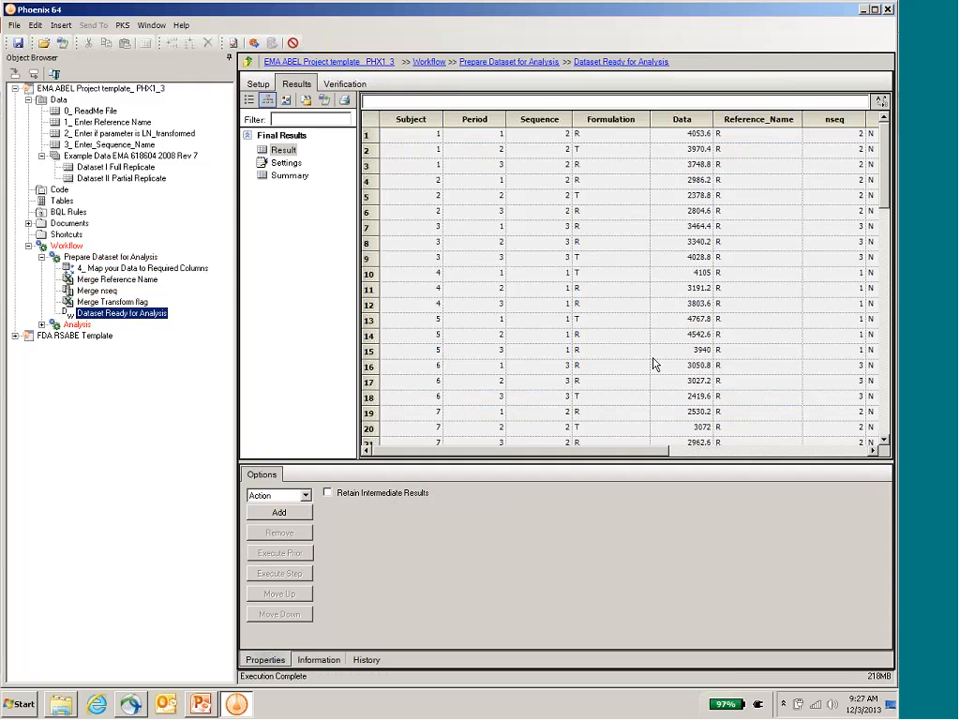
left_click_drag(631, 451, 809, 462)
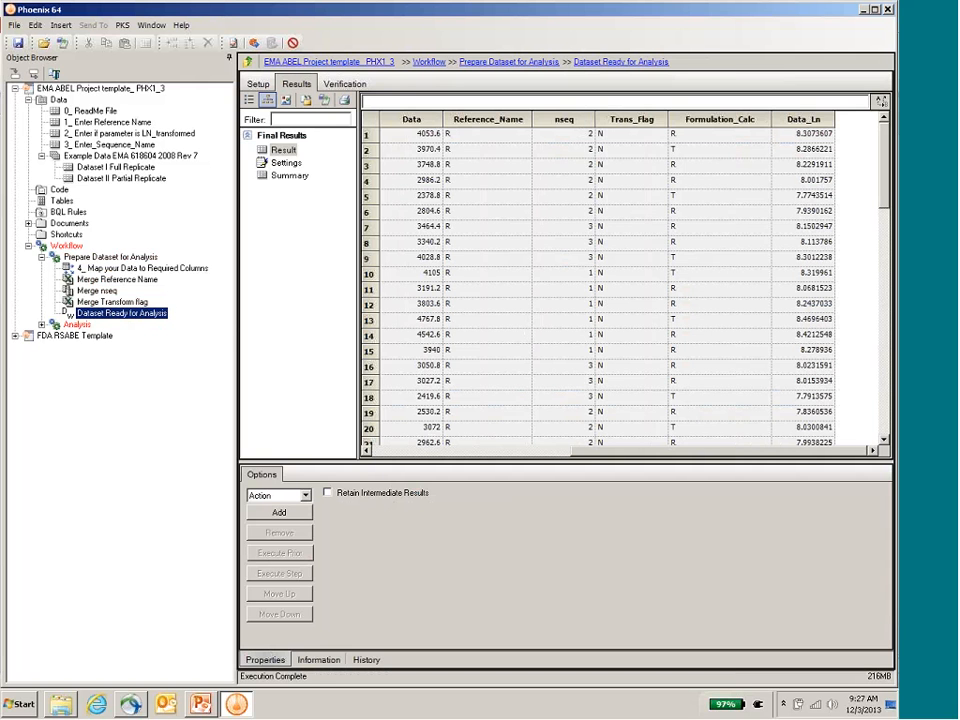
left_click(320, 660)
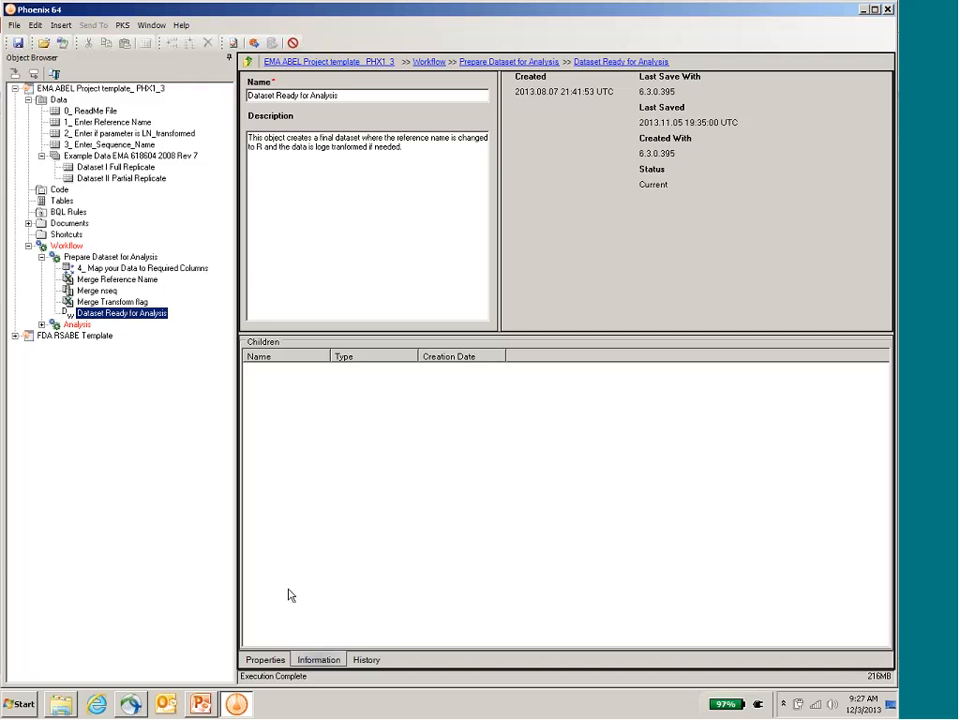
Step: Collapse Prepare Dataset for Analysis and expand the Analysis workflow with its Standard Average BE and ABEL sub-workflows
left_click(41, 257)
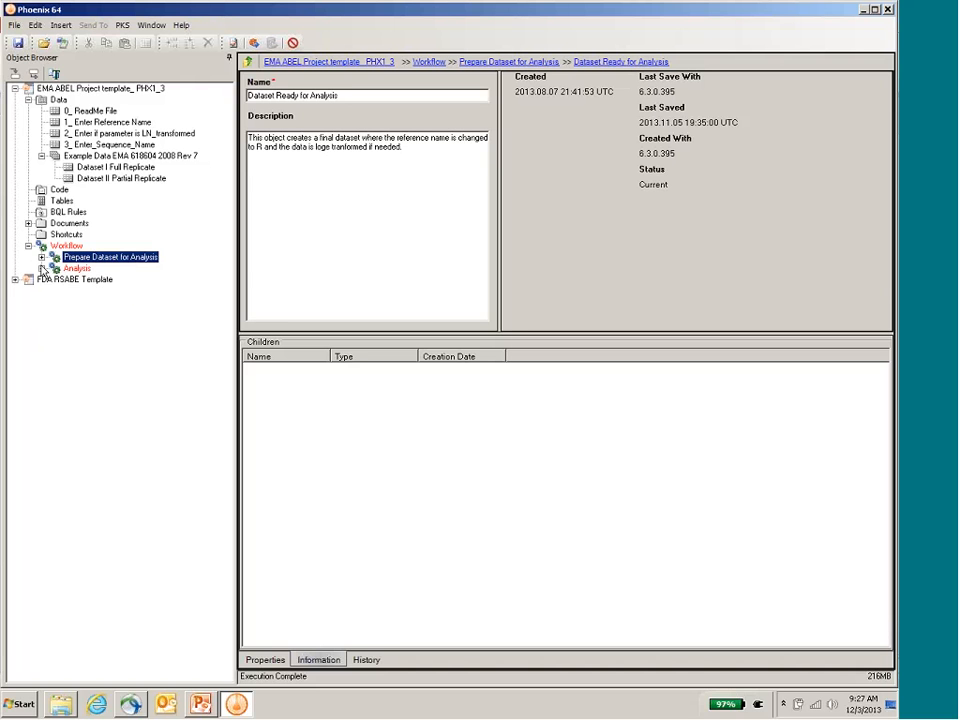
left_click(42, 269)
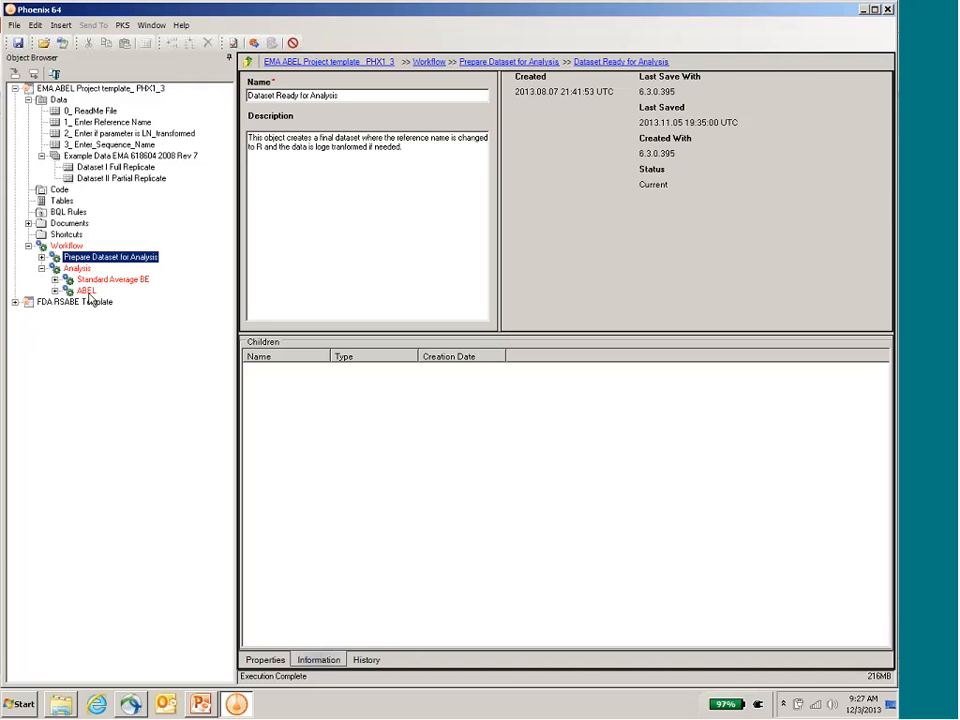
left_click(55, 279)
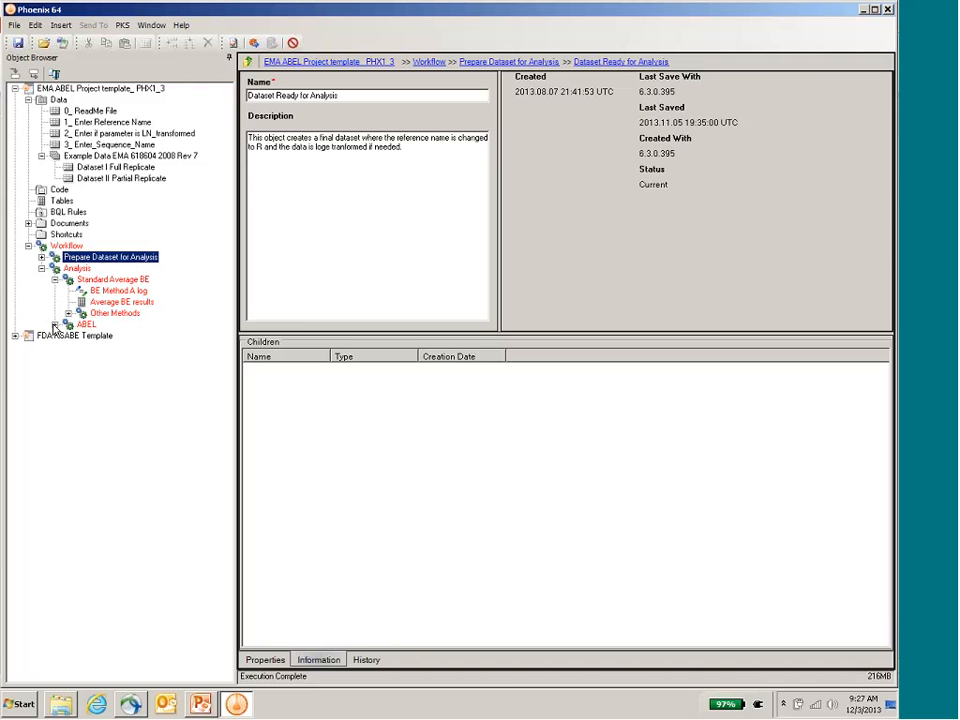
left_click(55, 324)
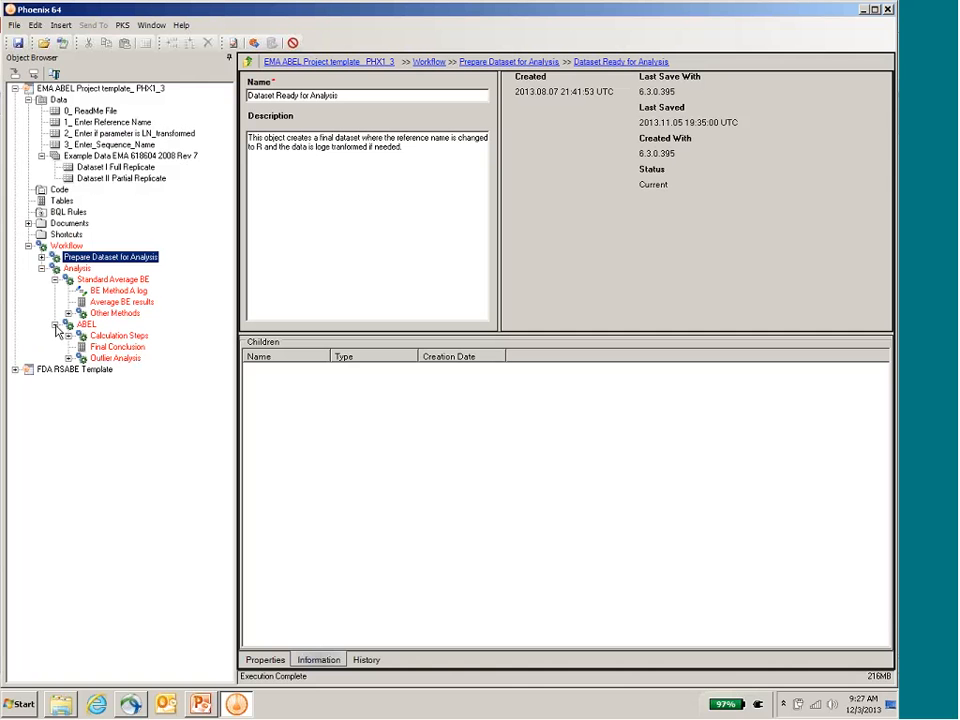
Step: Move the Average BE results block below External Sources in the Standard Average BE diagram, and execute that workflow
left_click(103, 280)
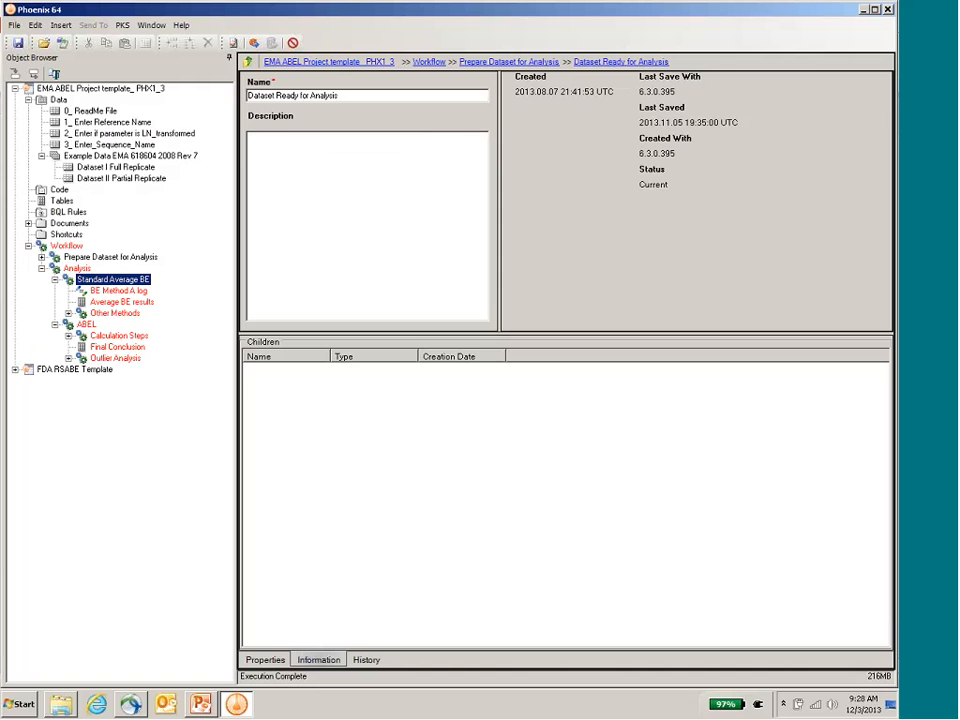
left_click(264, 661)
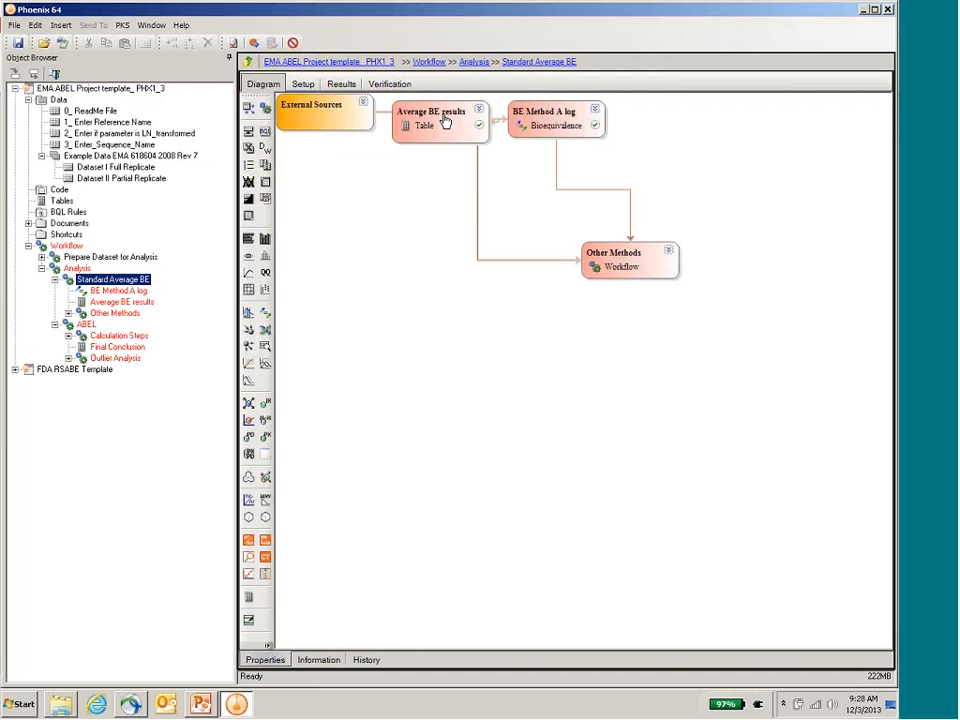
left_click_drag(445, 121, 394, 188)
left_click(566, 124, "ctrl")
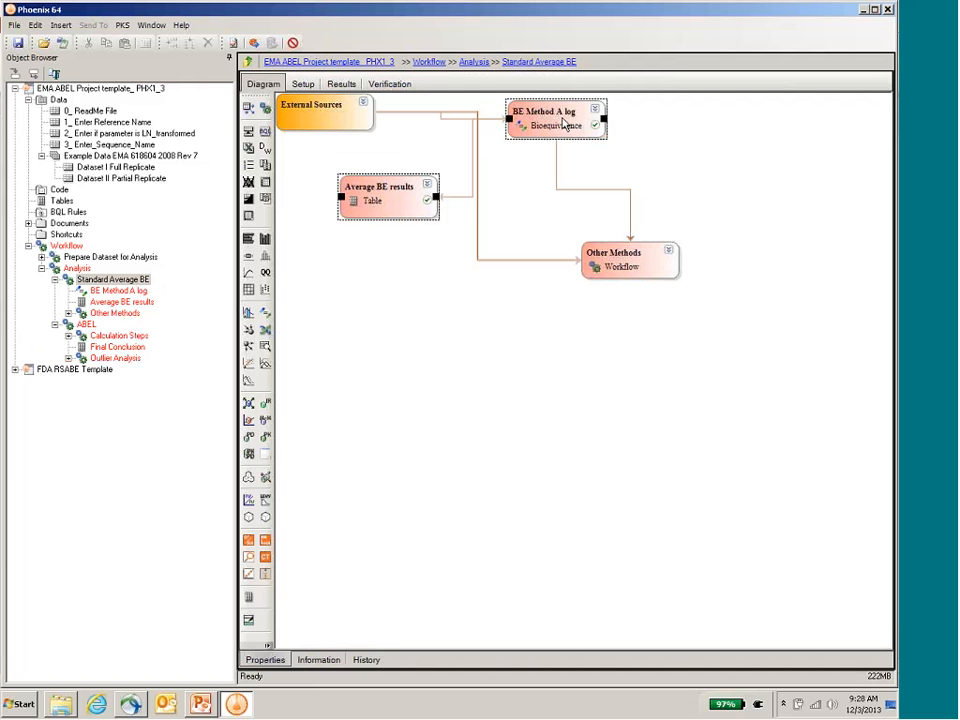
left_click(566, 124)
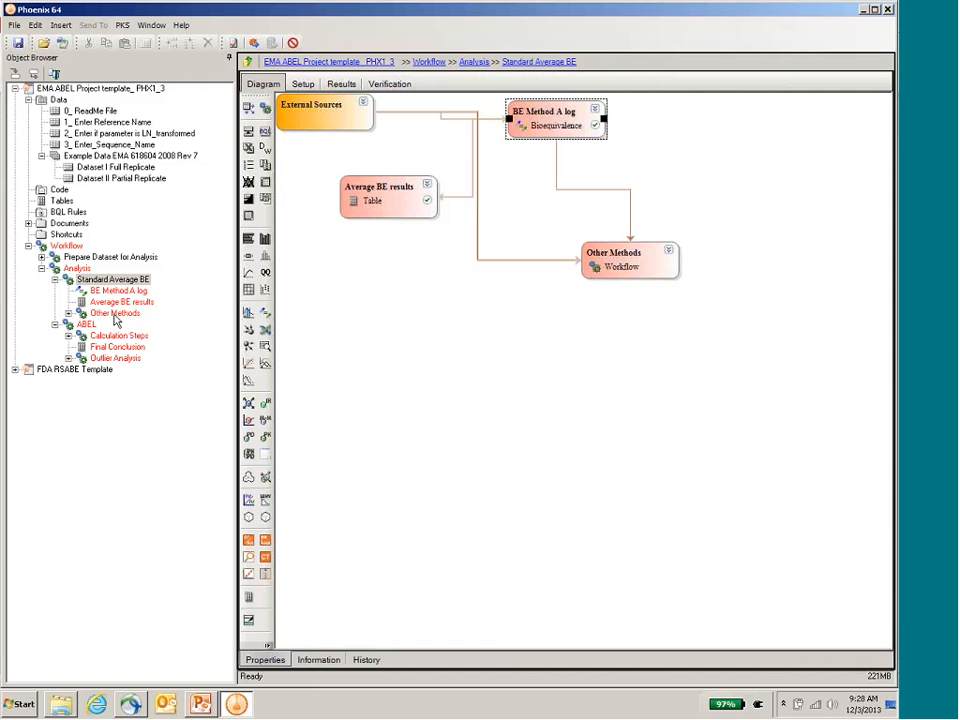
left_click(255, 45)
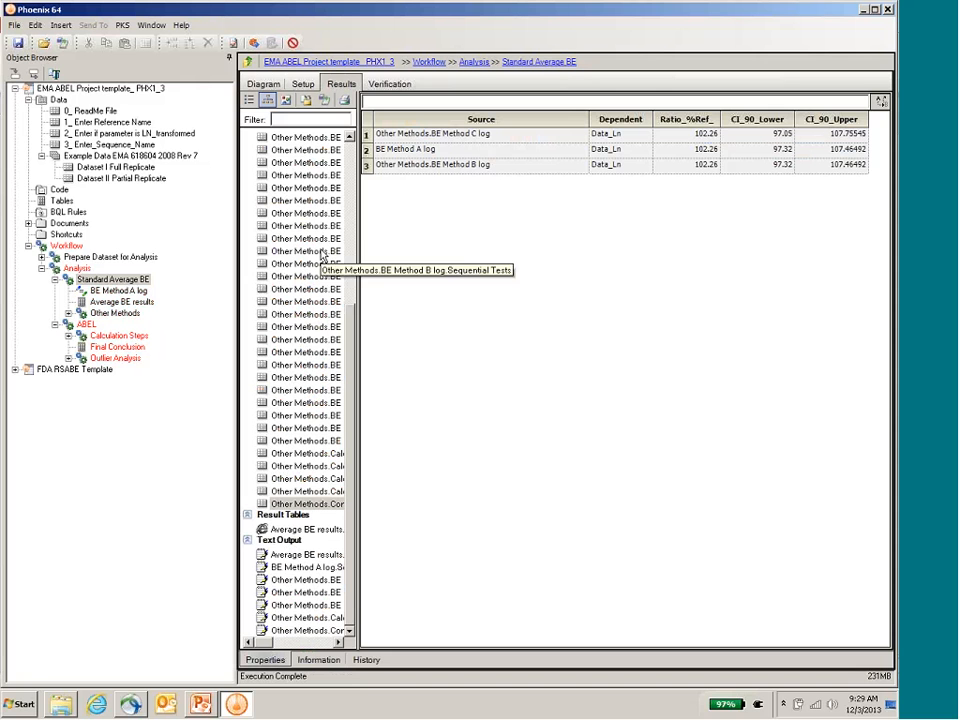
Step: Review the Average BE results table and the Comparison of results worksheet under Other Methods
left_click(120, 301)
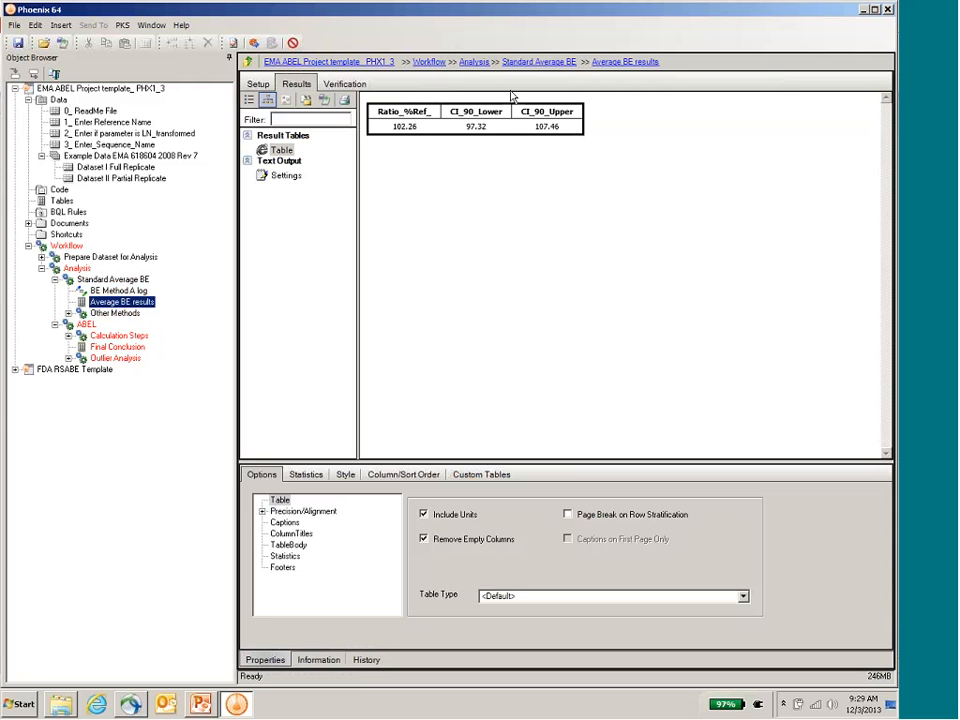
left_click(68, 313)
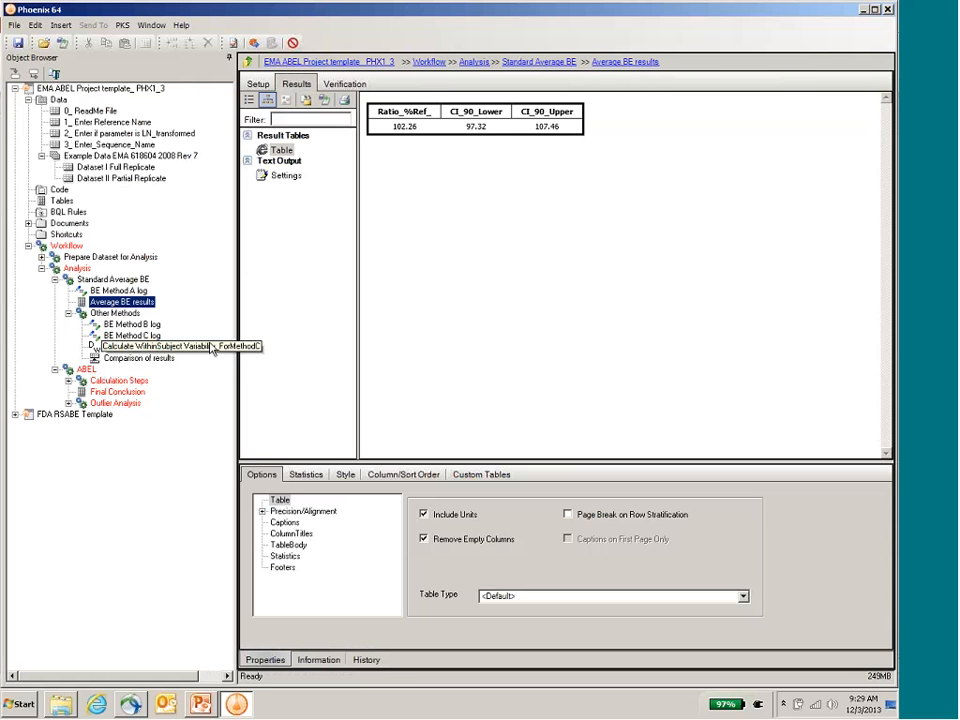
left_click(155, 361)
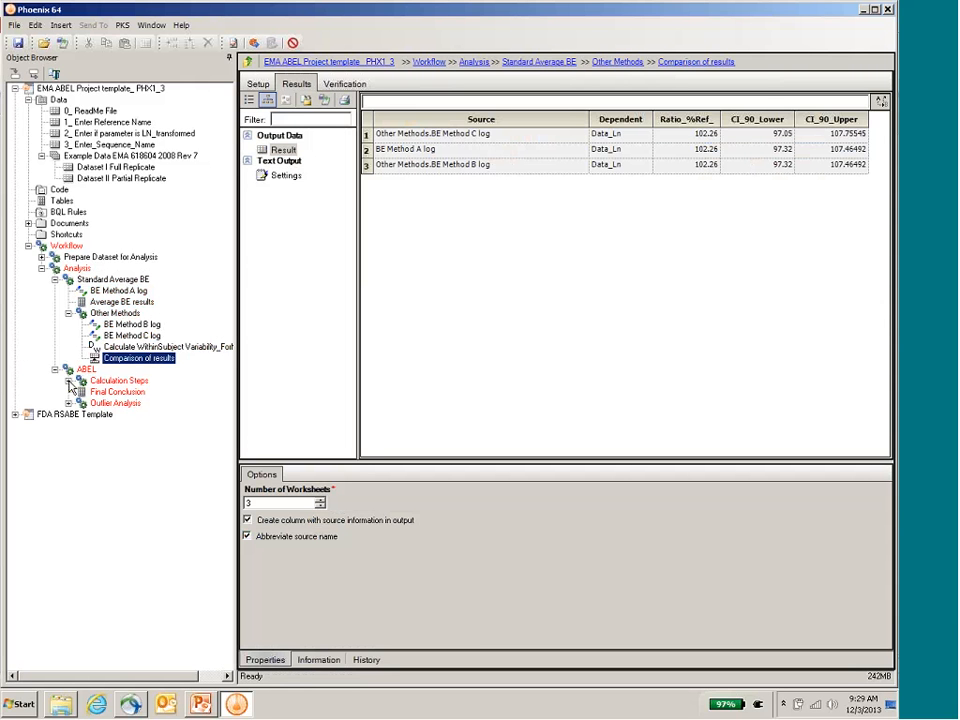
Step: Examine the source and column mappings of BE Method_Average Bioequivalence in the ABEL Calculation Steps
left_click(69, 381)
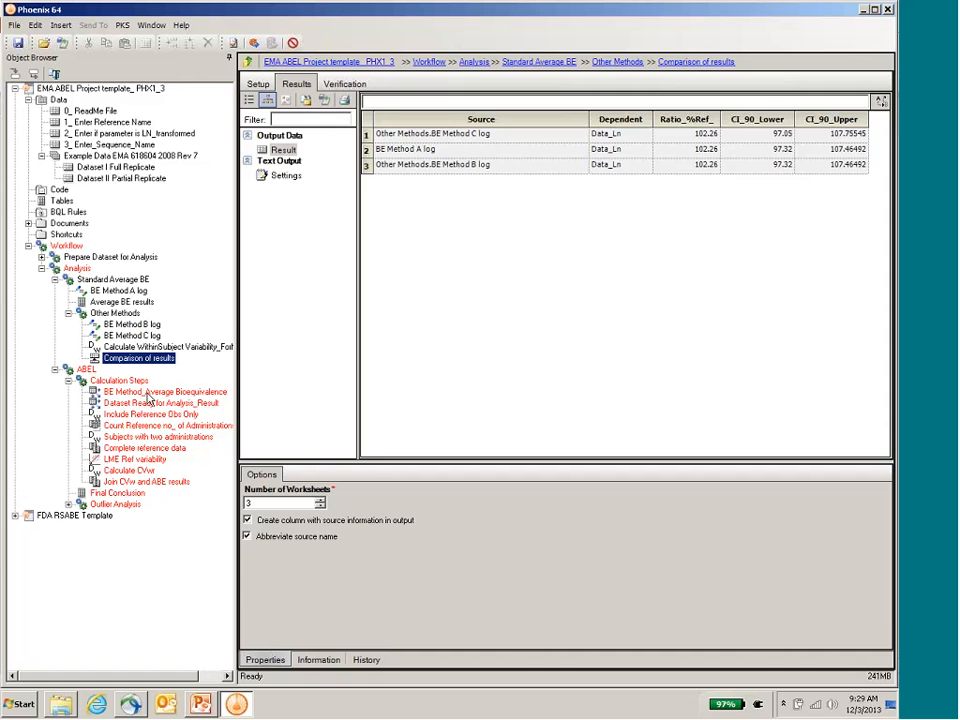
left_click(147, 394)
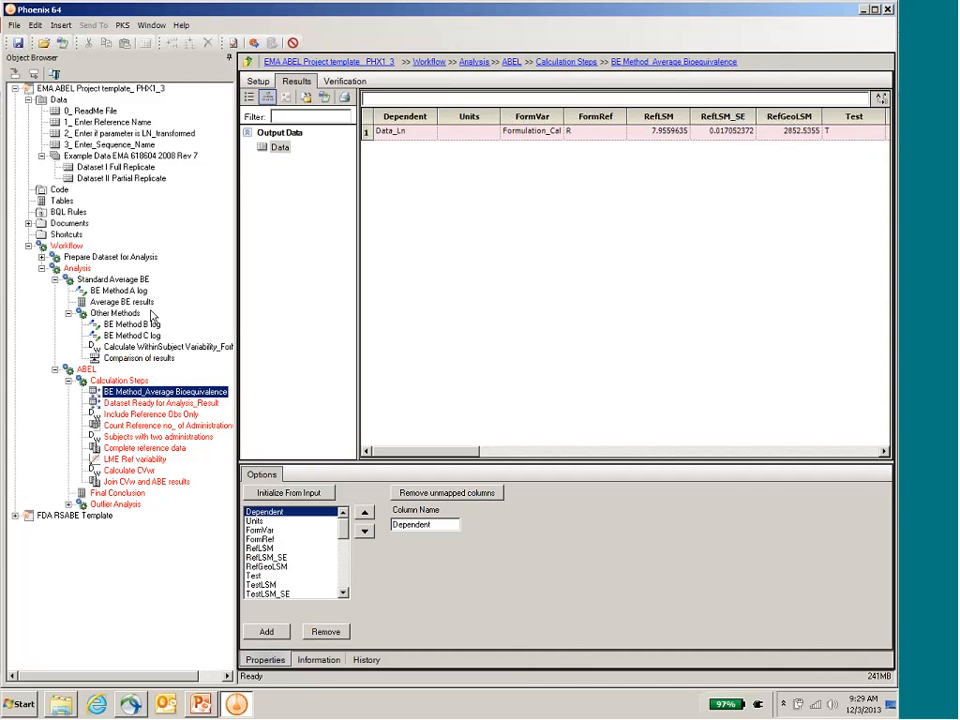
left_click(254, 82)
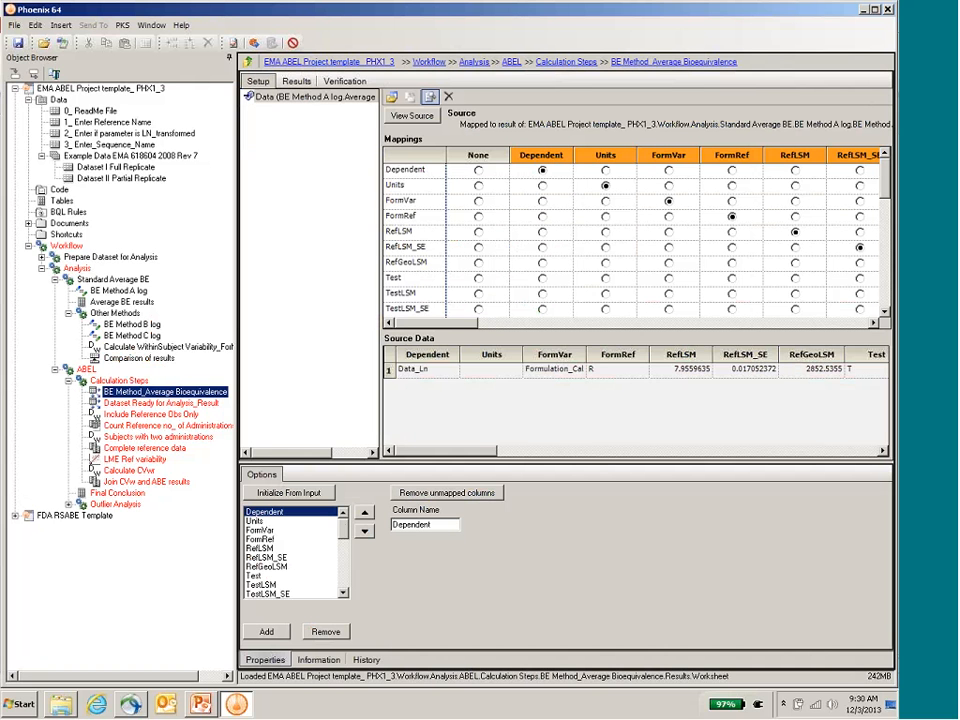
Step: Collapse the ABEL Calculation Steps and review the Final Conclusion table's existing results and source mappings
left_click(68, 381)
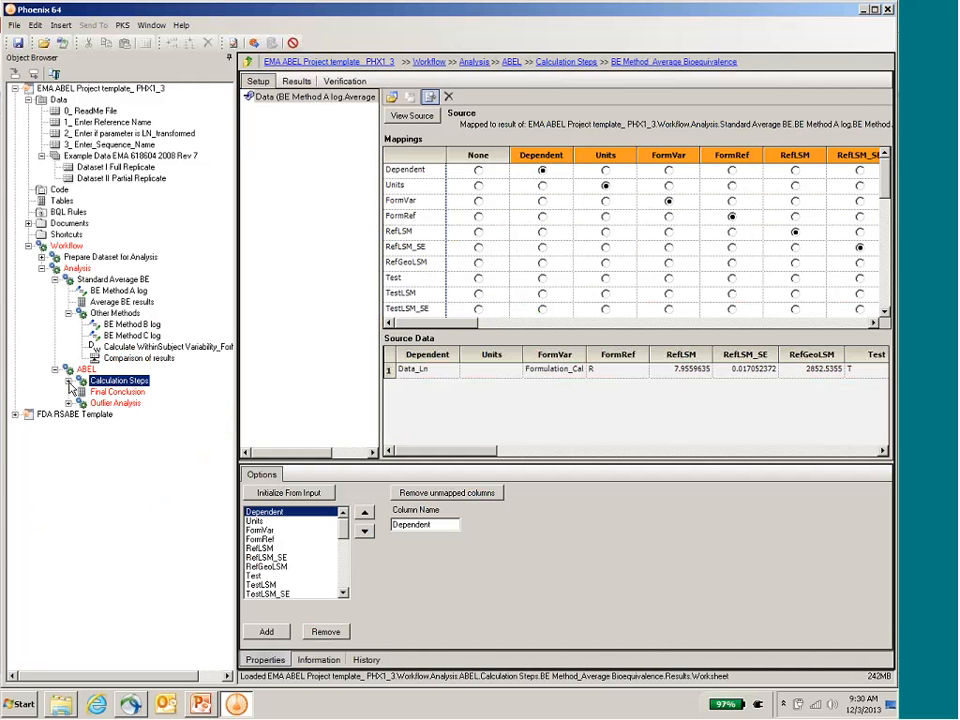
left_click(116, 393)
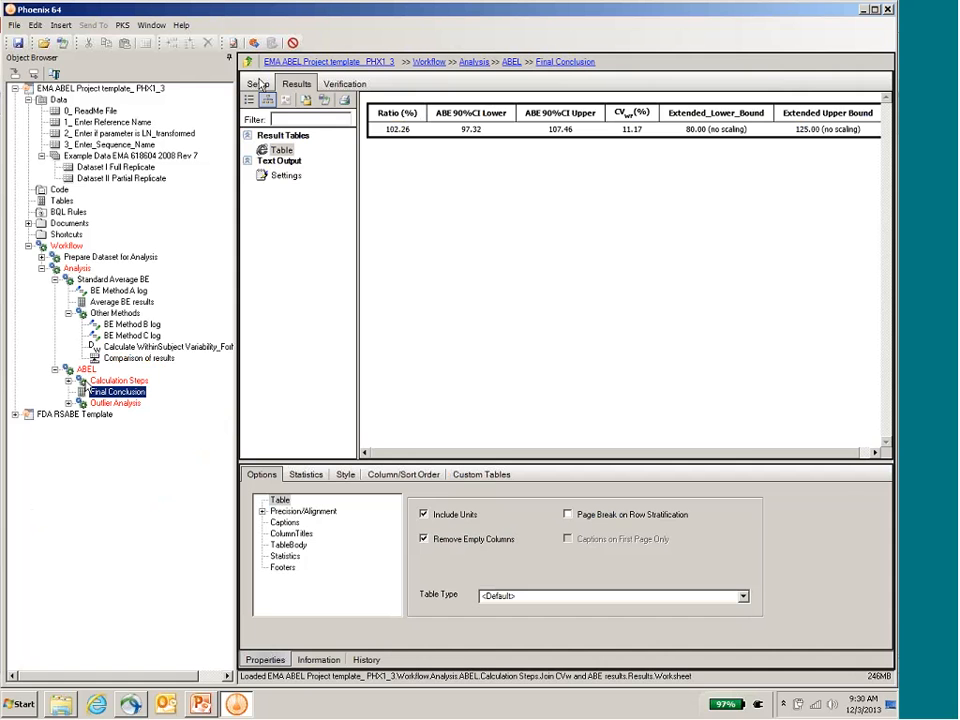
left_click(258, 84)
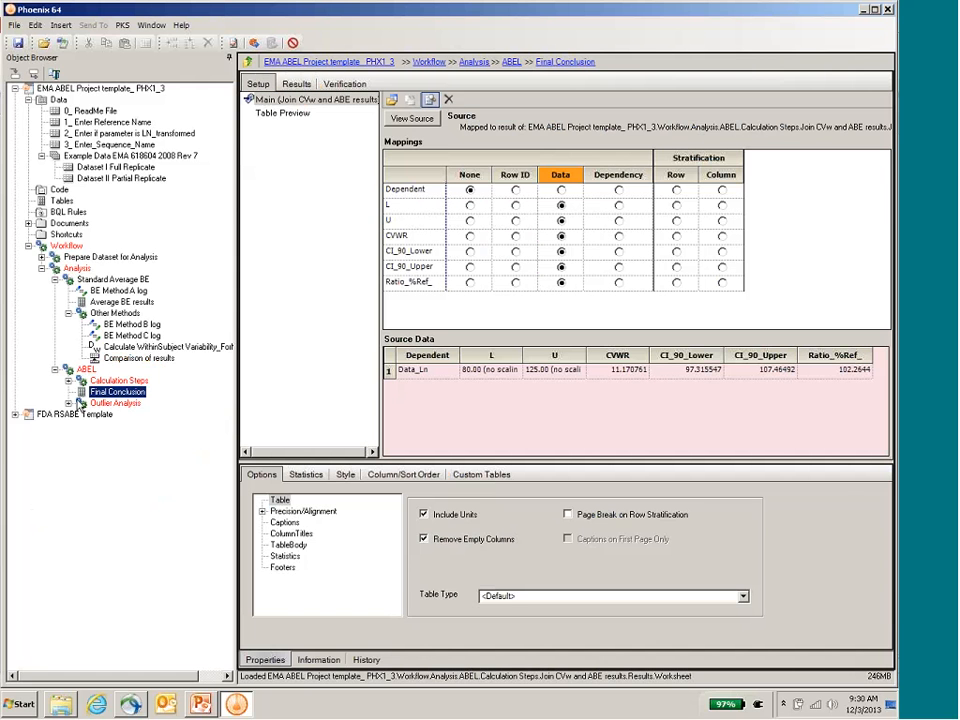
Step: Expand Outlier Analysis and execute the whole ABEL workflow
left_click(69, 403)
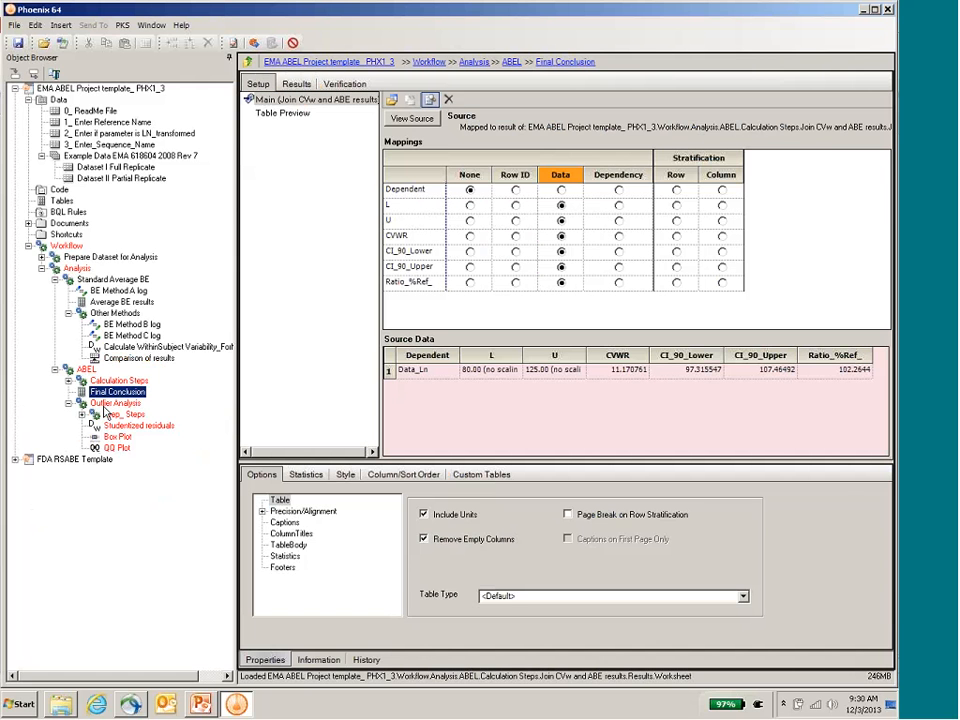
left_click(87, 371)
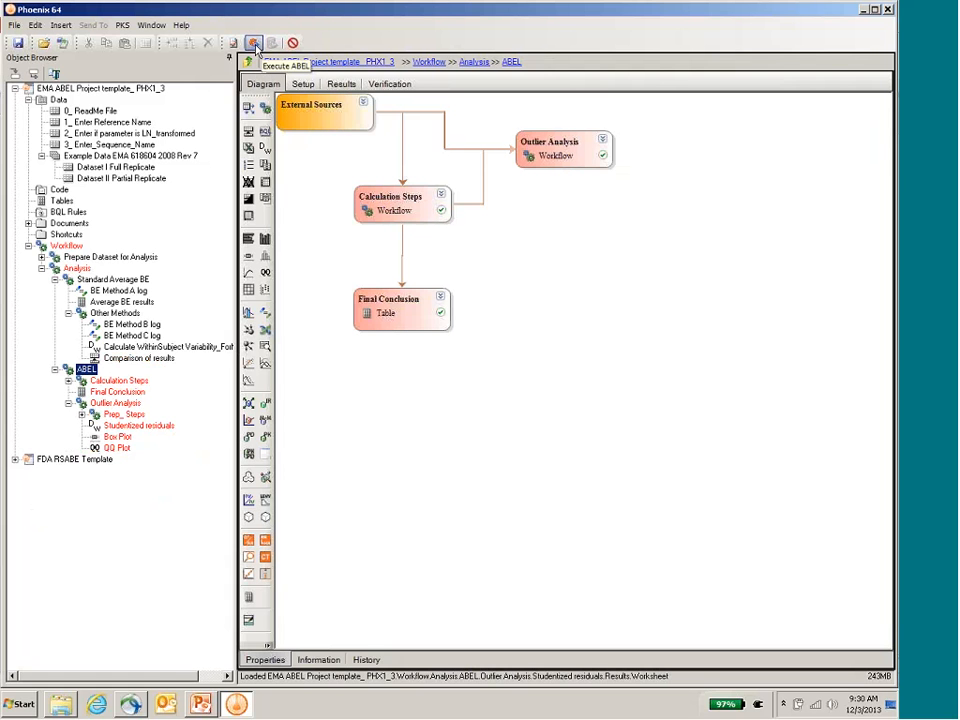
left_click(255, 44)
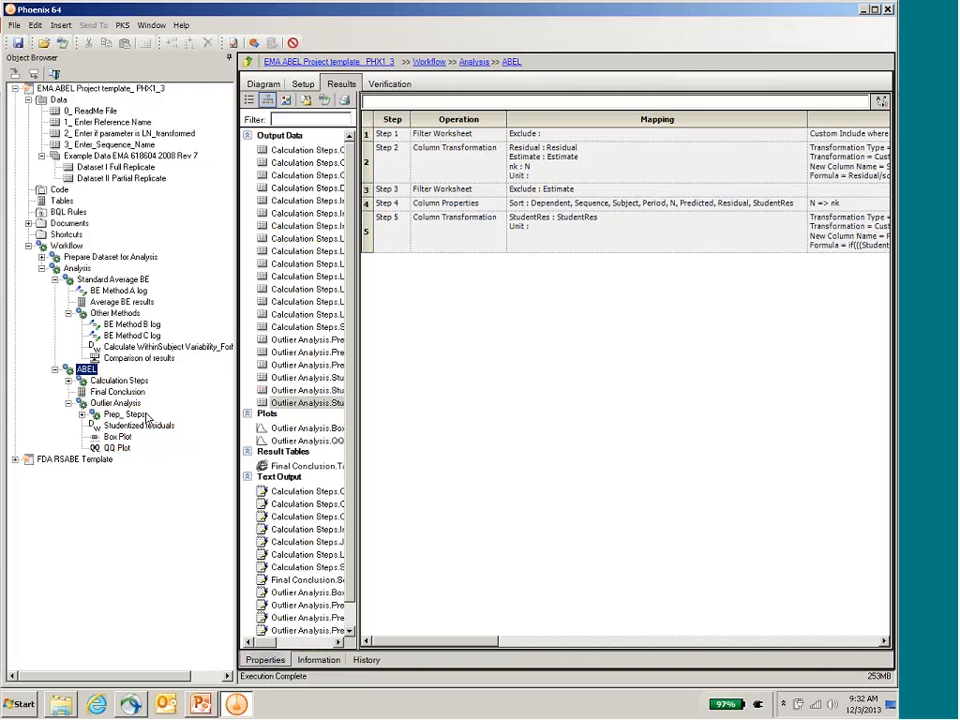
Step: Review the ABEL Final Conclusion results table, widening the results area to show all columns up to Extended Upper Bound
left_click(125, 392)
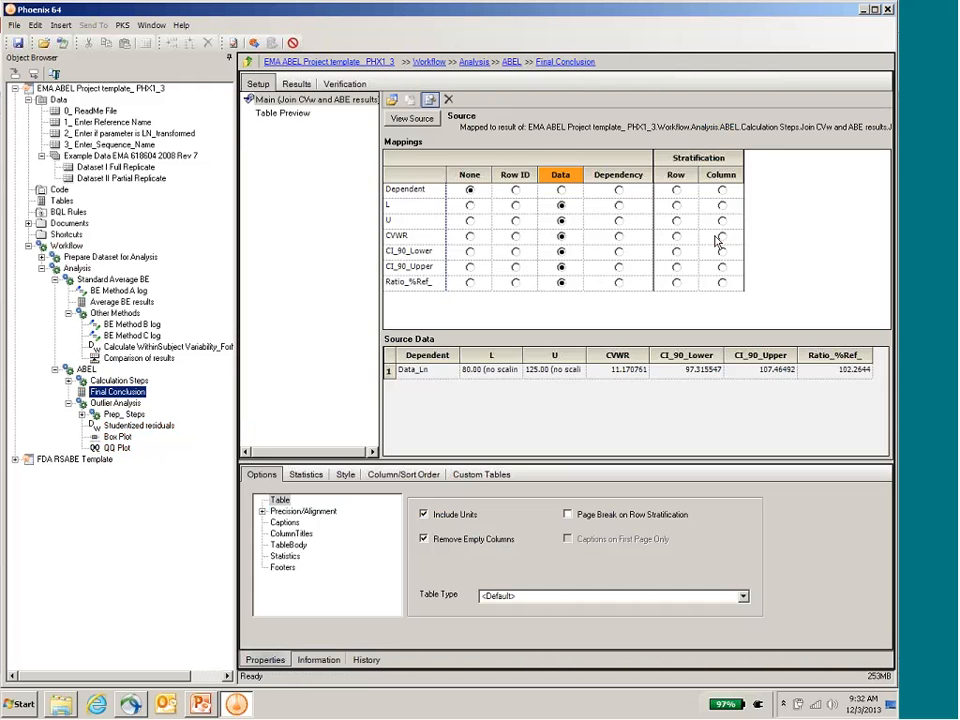
left_click(297, 86)
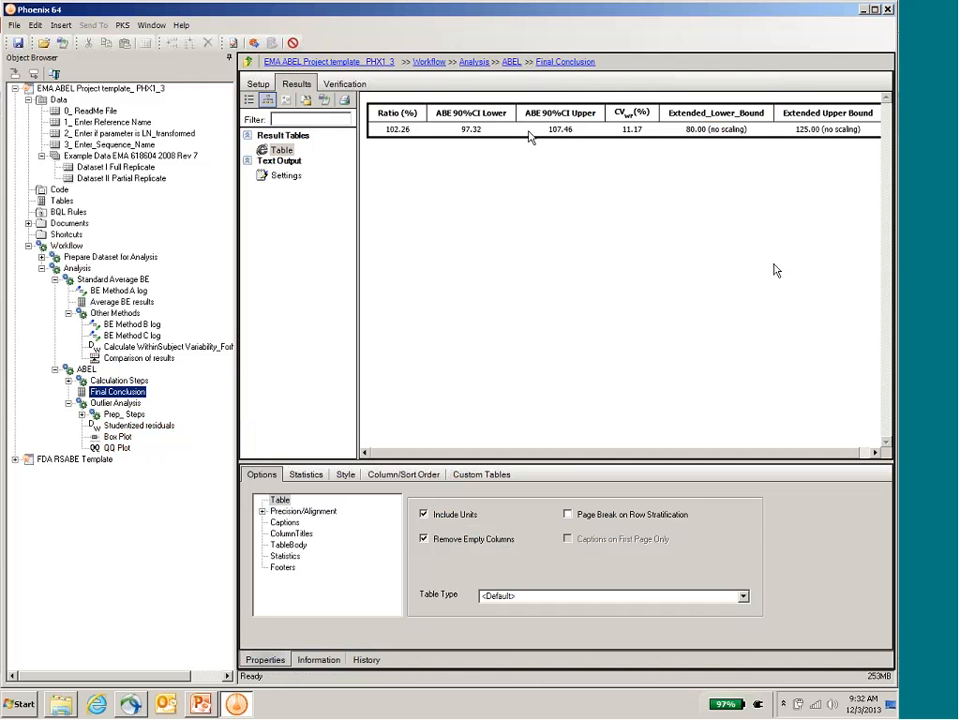
left_click_drag(238, 223, 212, 236)
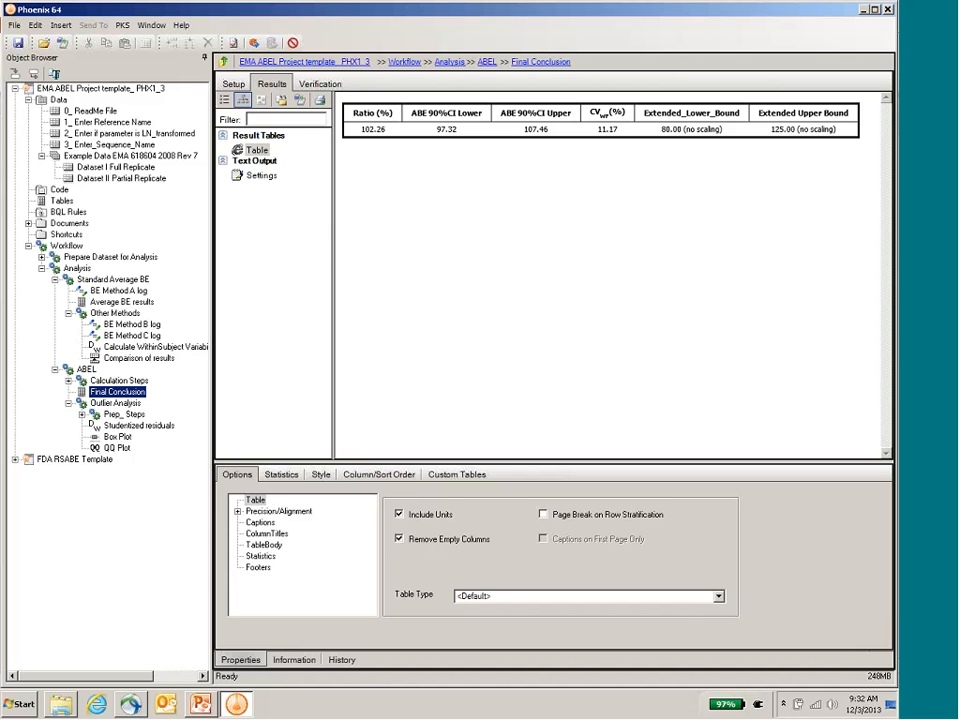
Step: Review the Outlier Analysis box plot, QQ plot and Studentized residuals worksheet across to the Potential_Outlier column
left_click(117, 437)
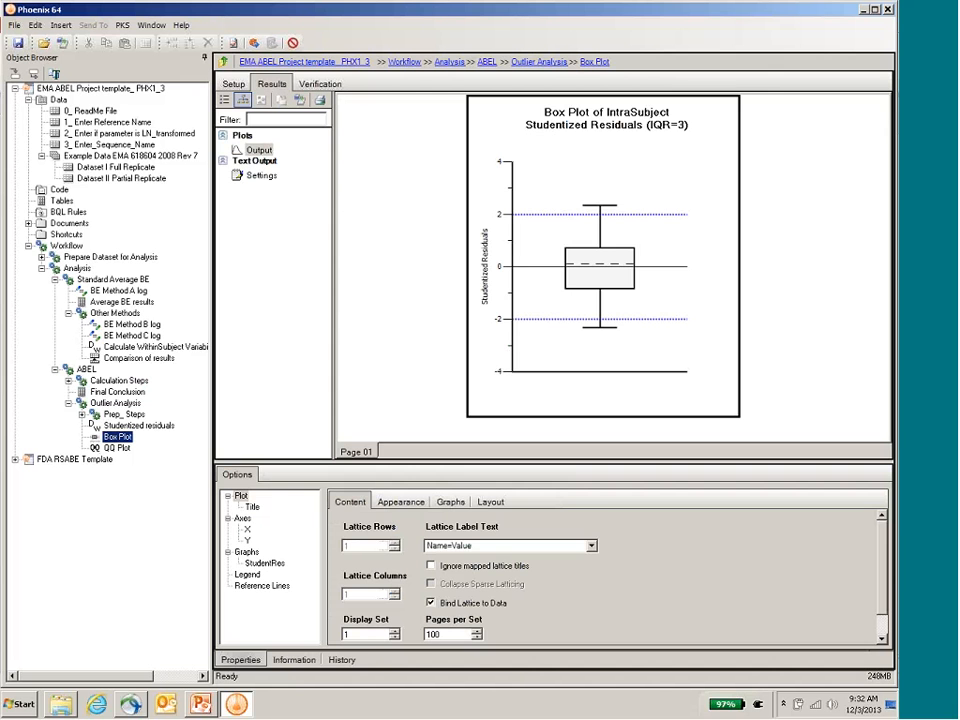
left_click(113, 449)
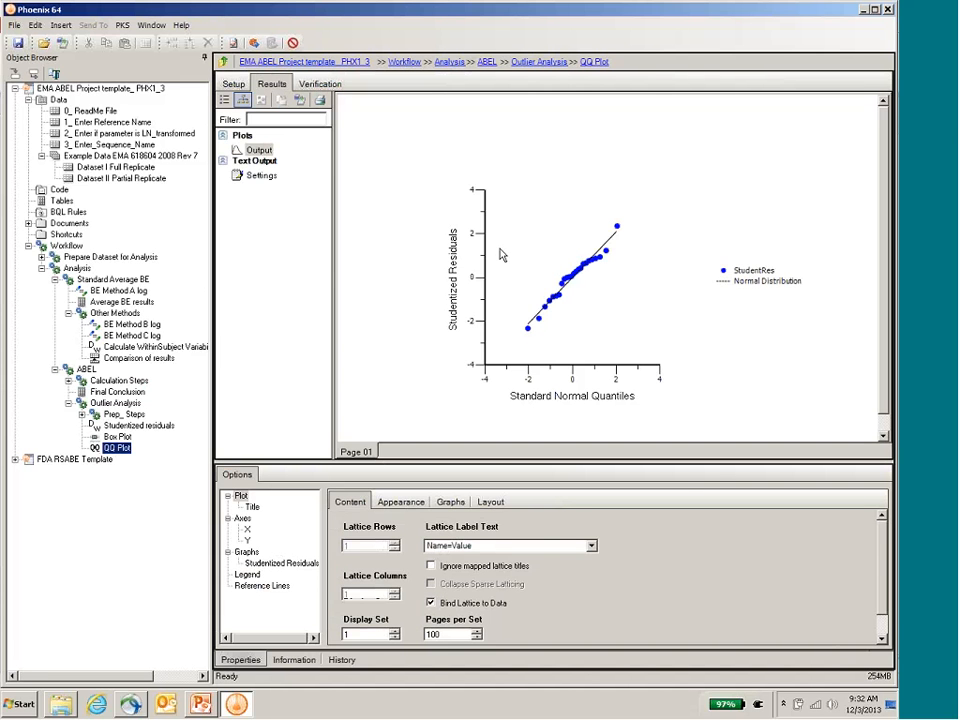
left_click(115, 427)
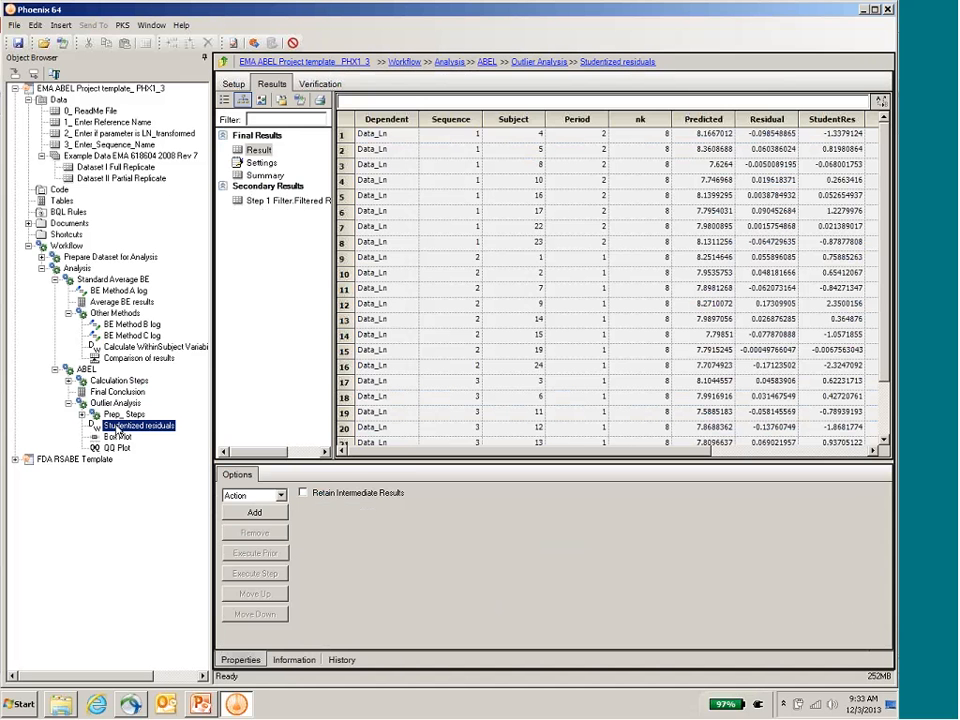
left_click_drag(411, 453, 680, 450)
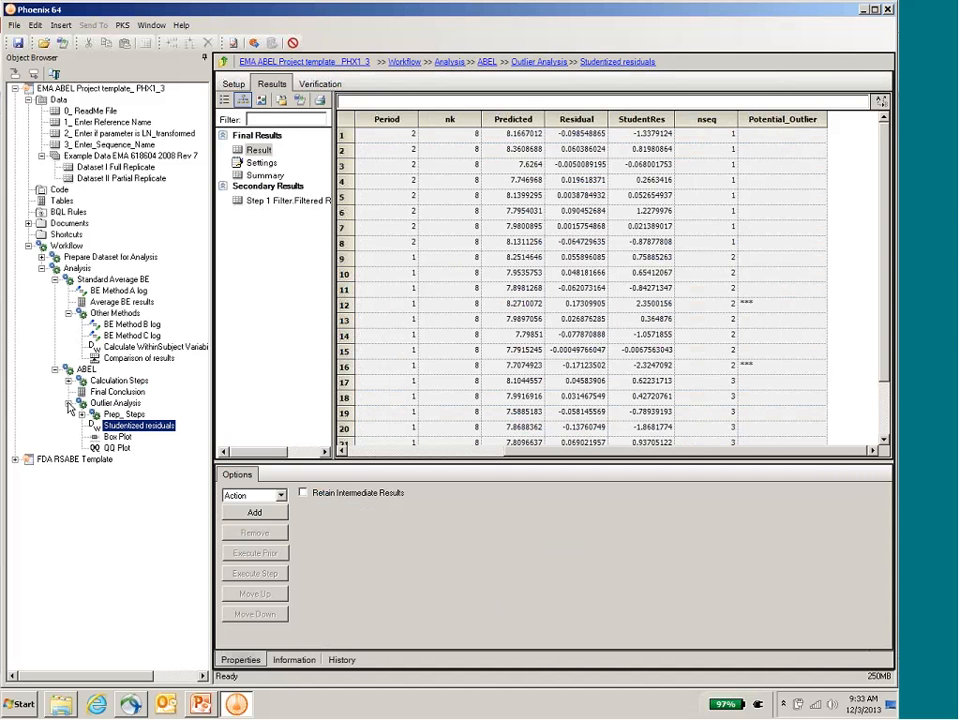
Step: Recheck Final Conclusion and examine the results, description and transformation formulas of Calculate CVwr in the ABEL Calculation Steps
left_click(115, 391)
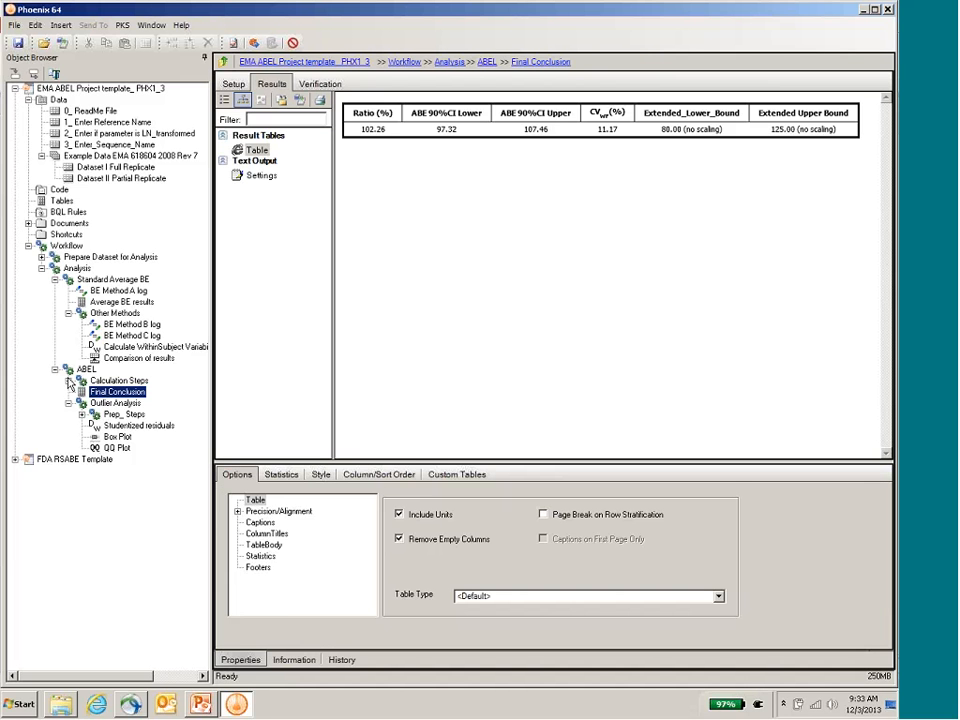
left_click(68, 380)
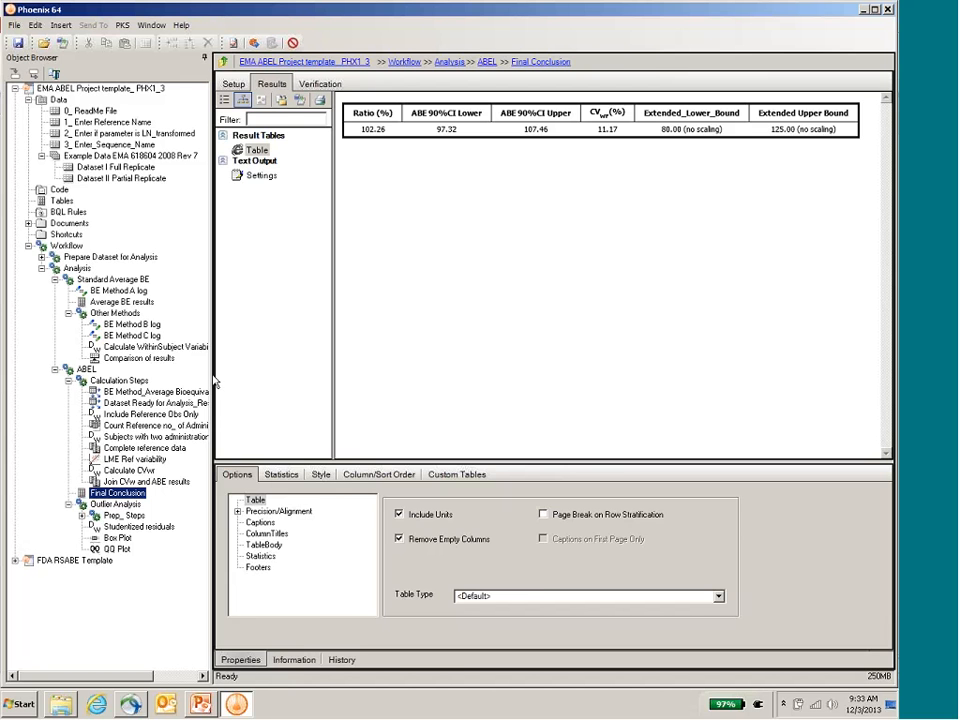
left_click_drag(214, 381, 302, 380)
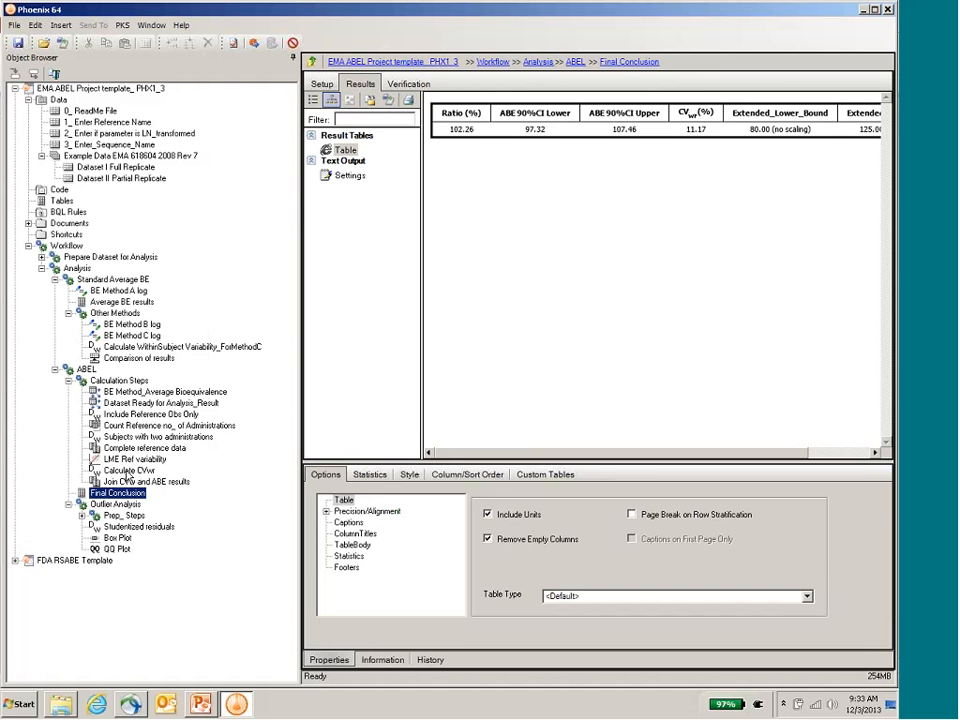
left_click(127, 471)
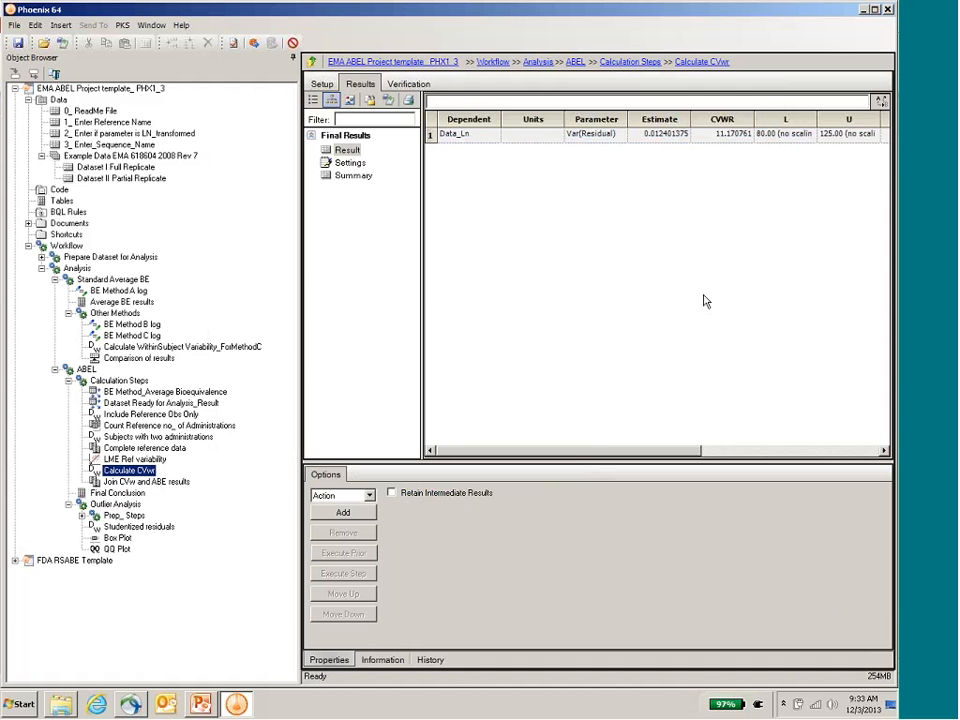
left_click(322, 84)
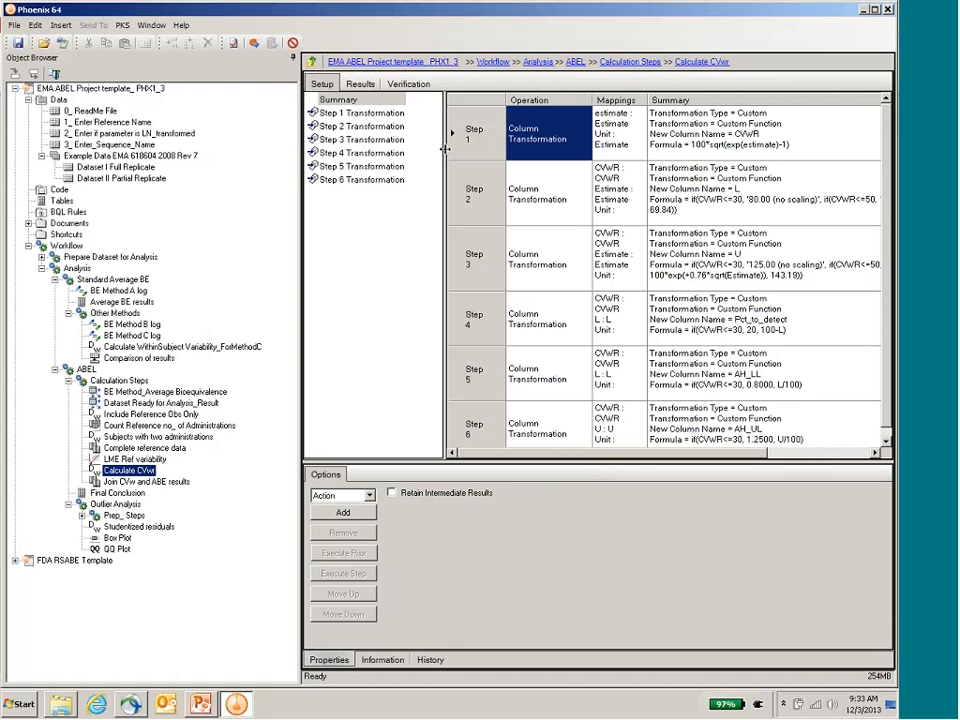
left_click(390, 662)
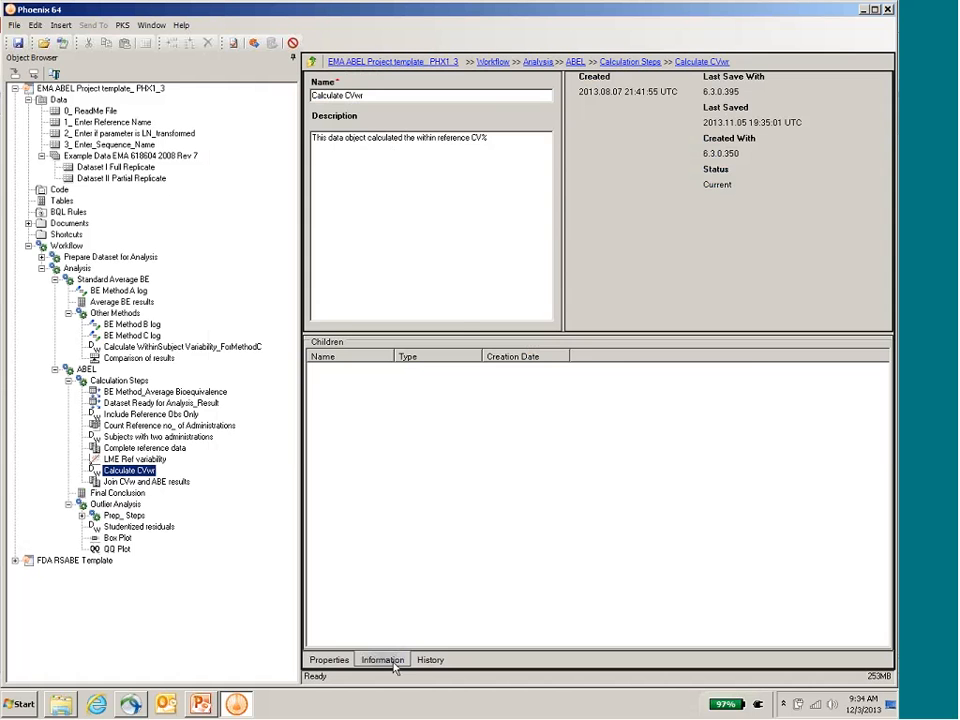
left_click(328, 662)
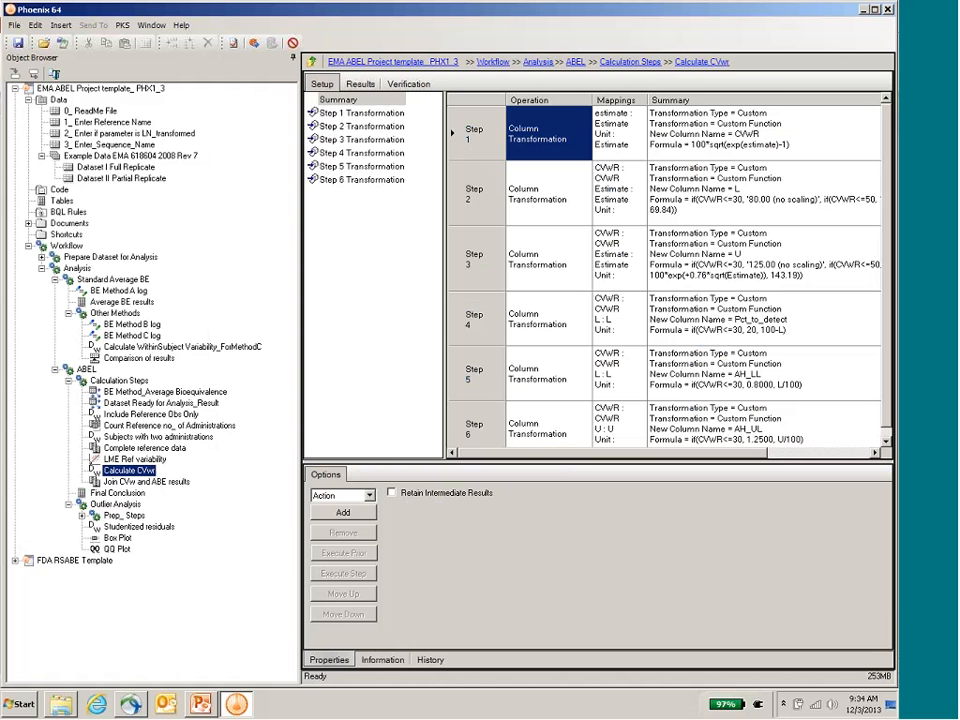
scroll(887, 283, "down", 1)
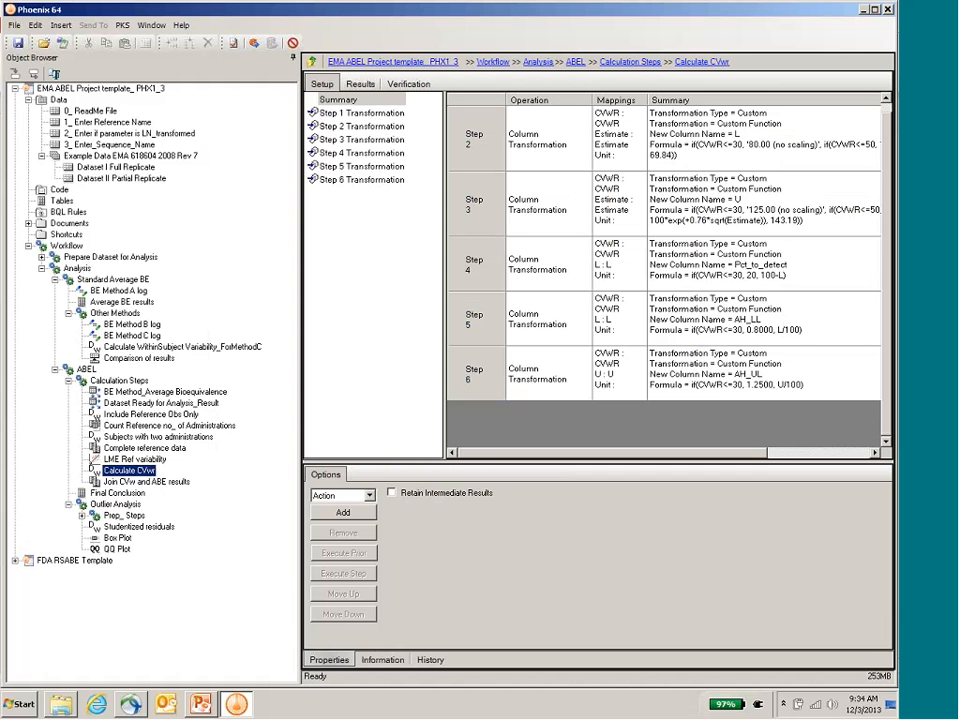
left_click(67, 382)
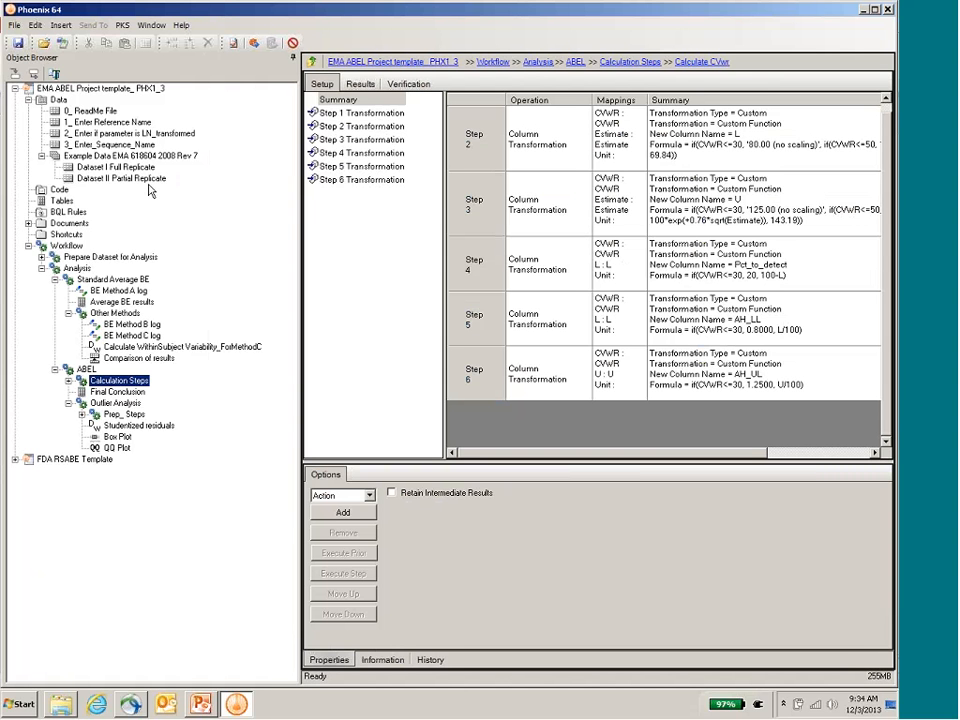
Step: Examine the Seq, Formulation and logData columns of Dataset I Full Replicate, with Prepare Dataset for Analysis expanded and Analysis collapsed
left_click(118, 167)
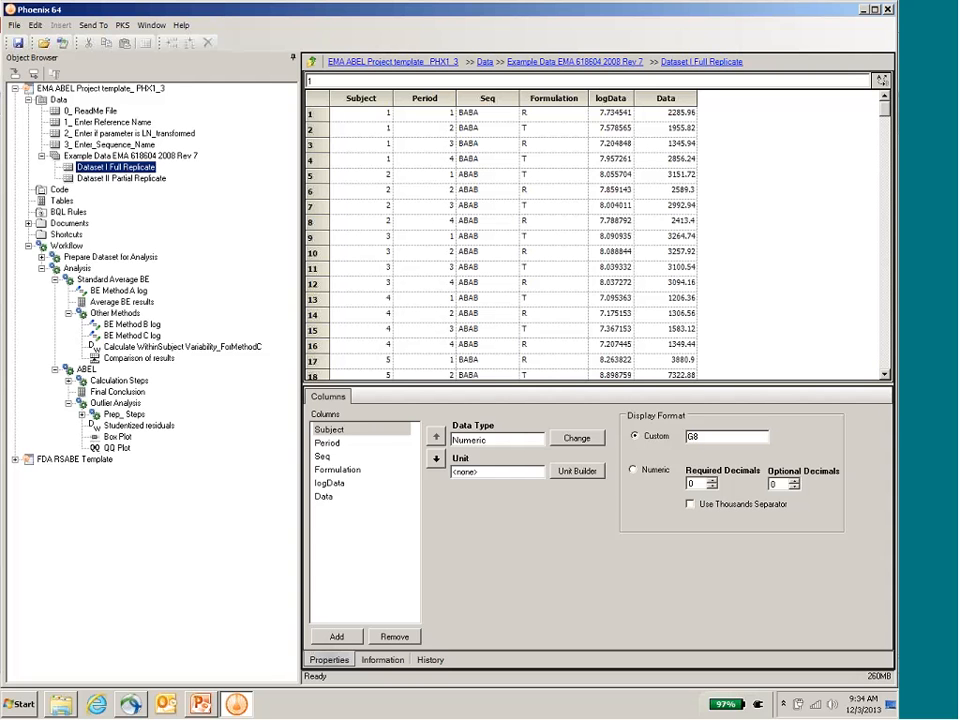
left_click(41, 257)
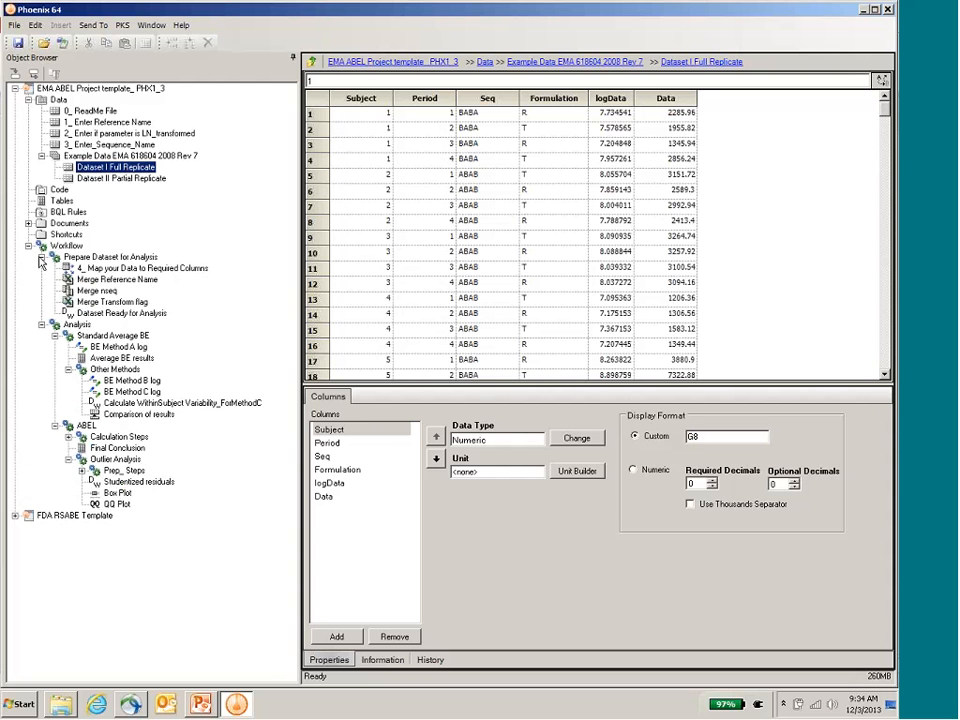
left_click(41, 325)
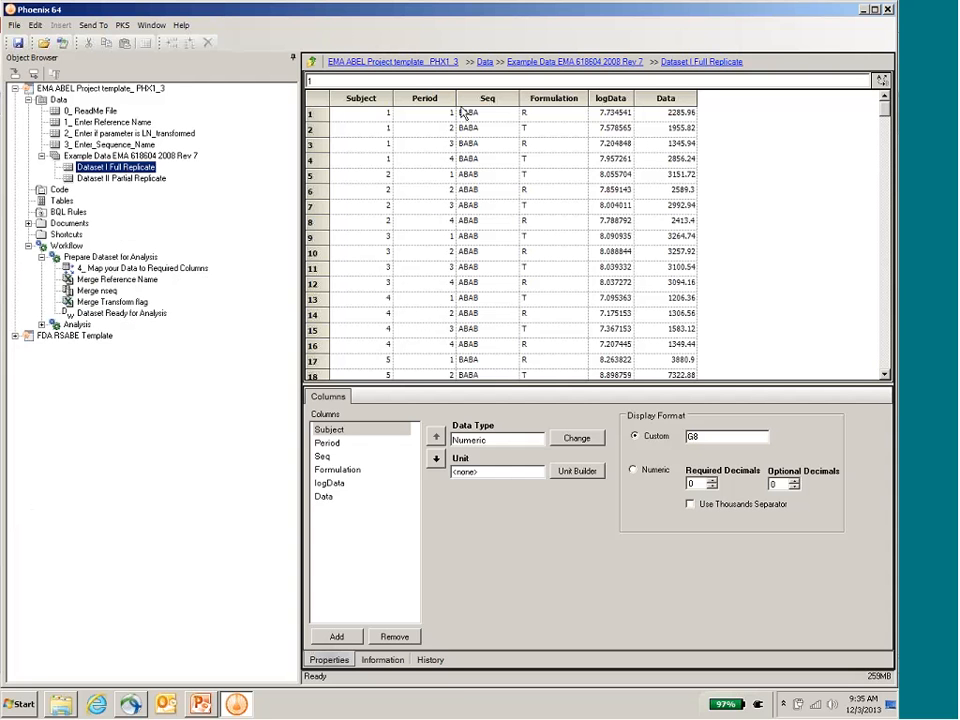
left_click(508, 116)
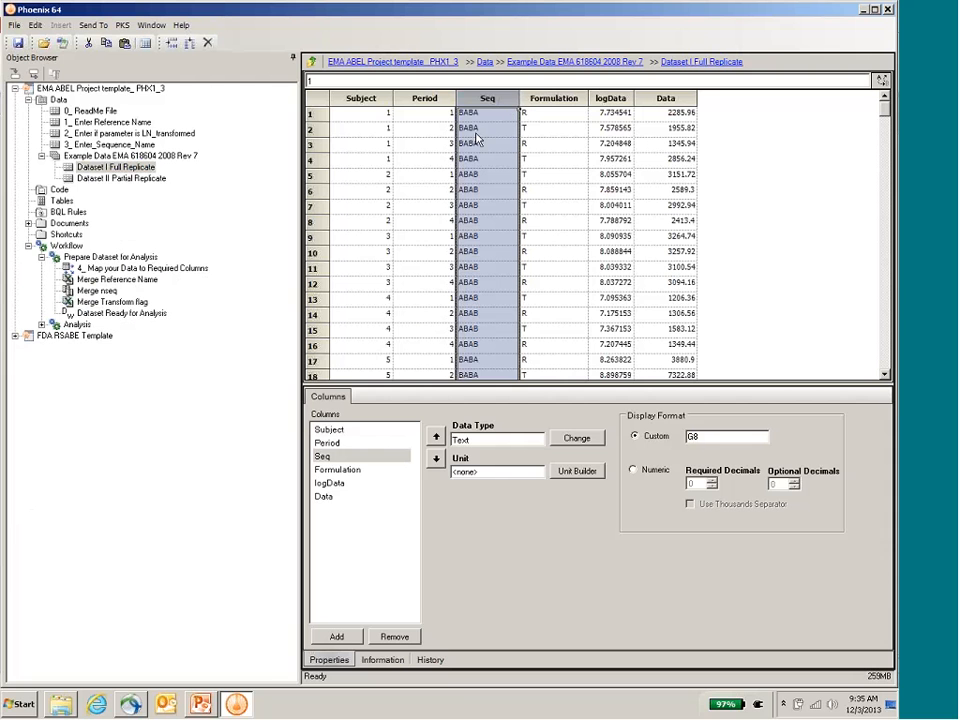
left_click(550, 113)
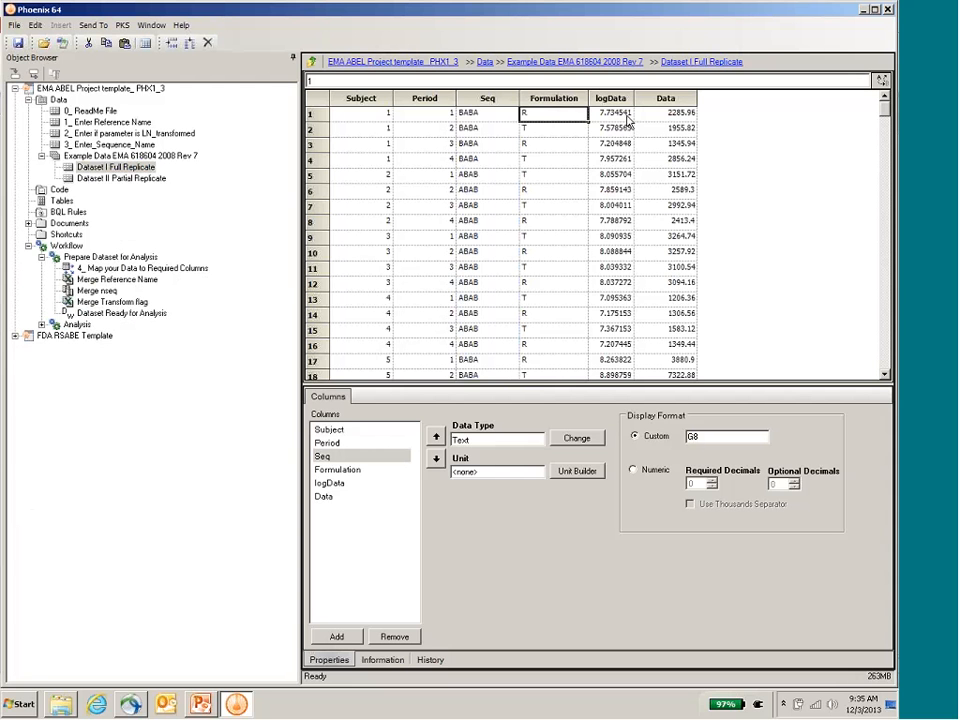
left_click(625, 119)
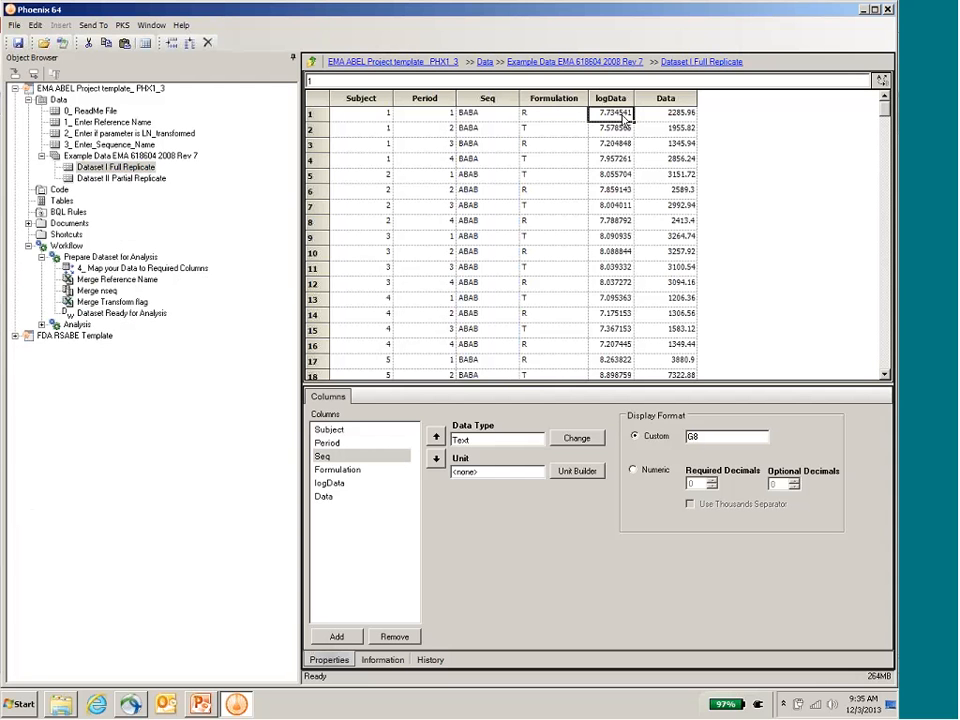
Step: Check the reference name worksheet and set Trans_Flag to Y in the LN_transformed worksheet
left_click(88, 123)
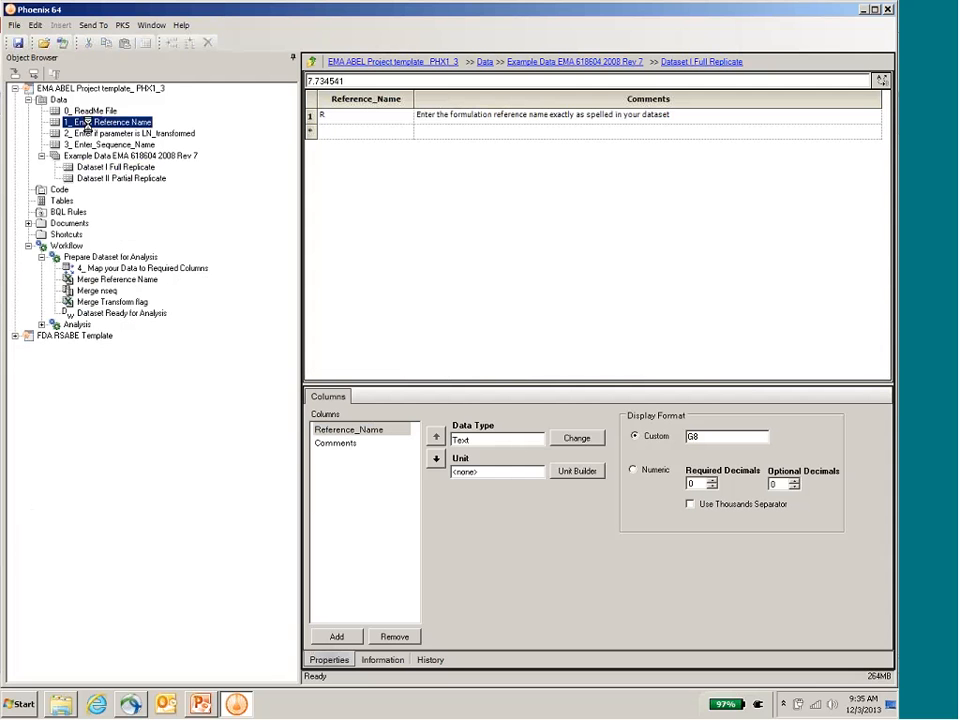
left_click(96, 134)
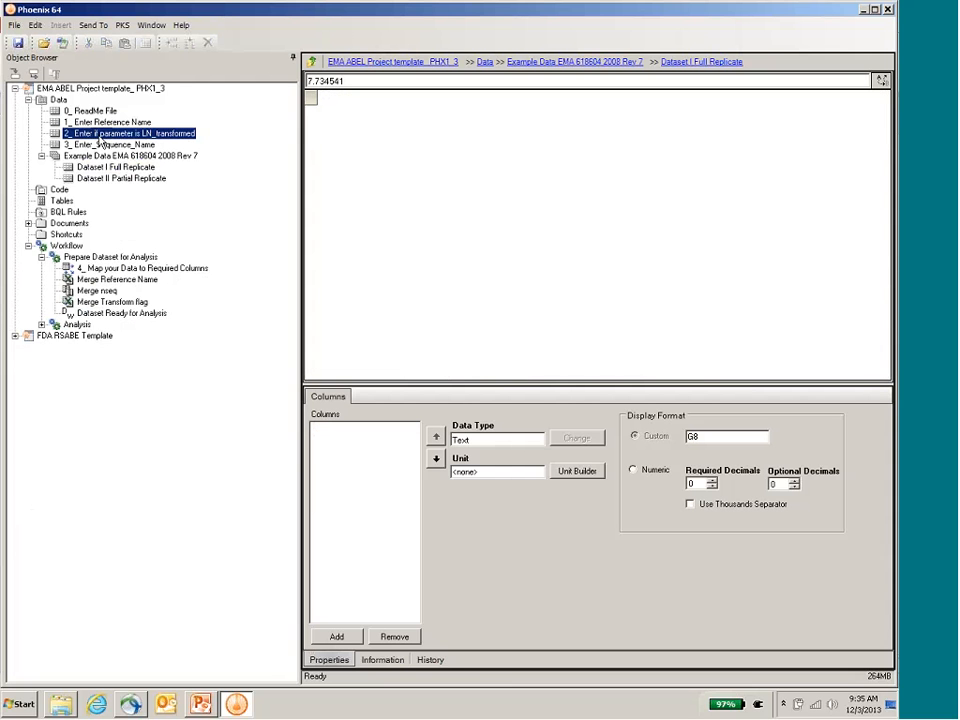
left_click(366, 120)
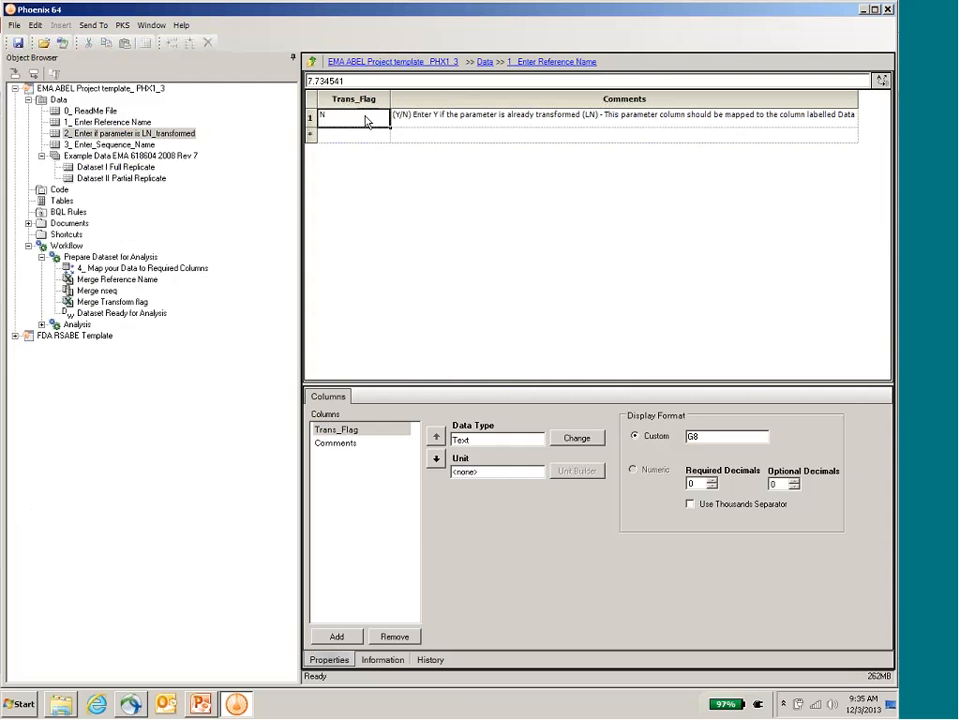
type("Y")
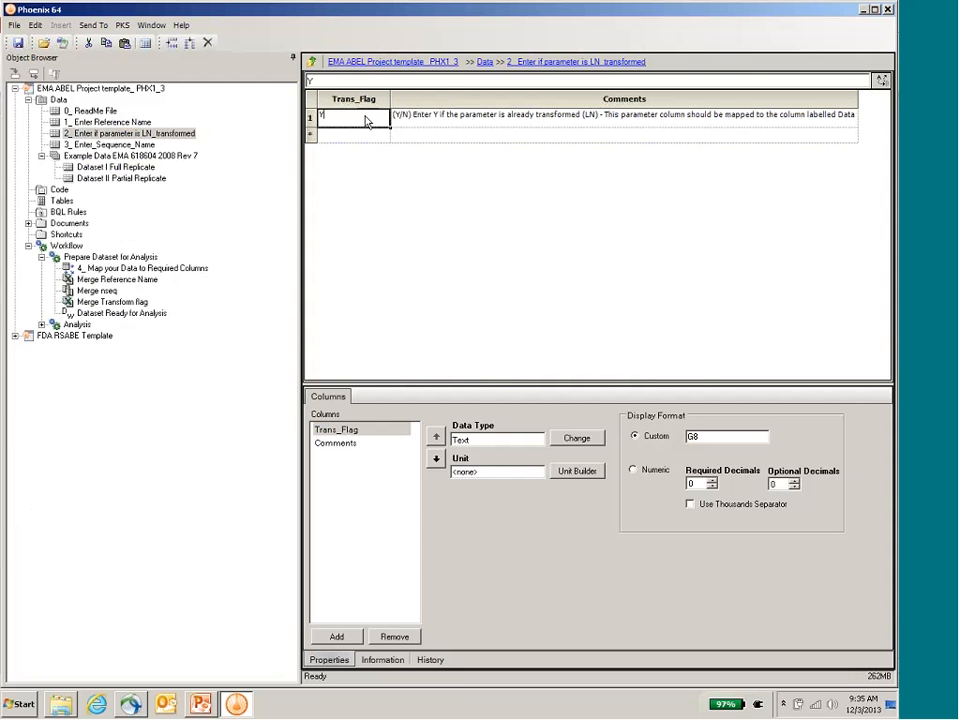
Step: Enter ABAB and BABA as the first two sequence names in the ABEL template's Enter_Sequence_Name worksheet and clear the third
left_click(128, 146)
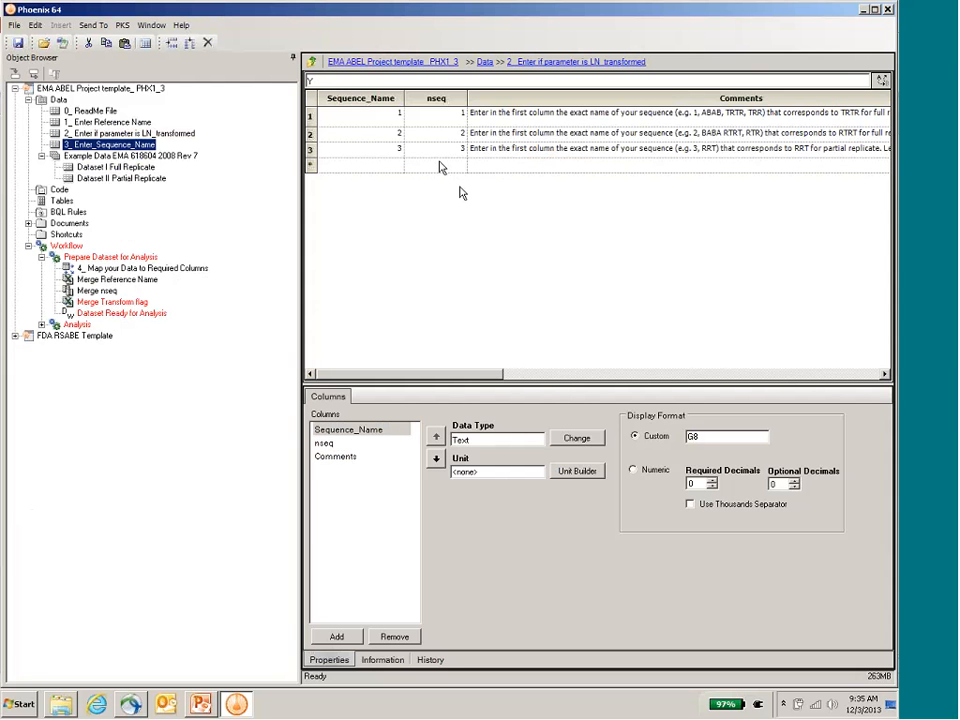
left_click(401, 147)
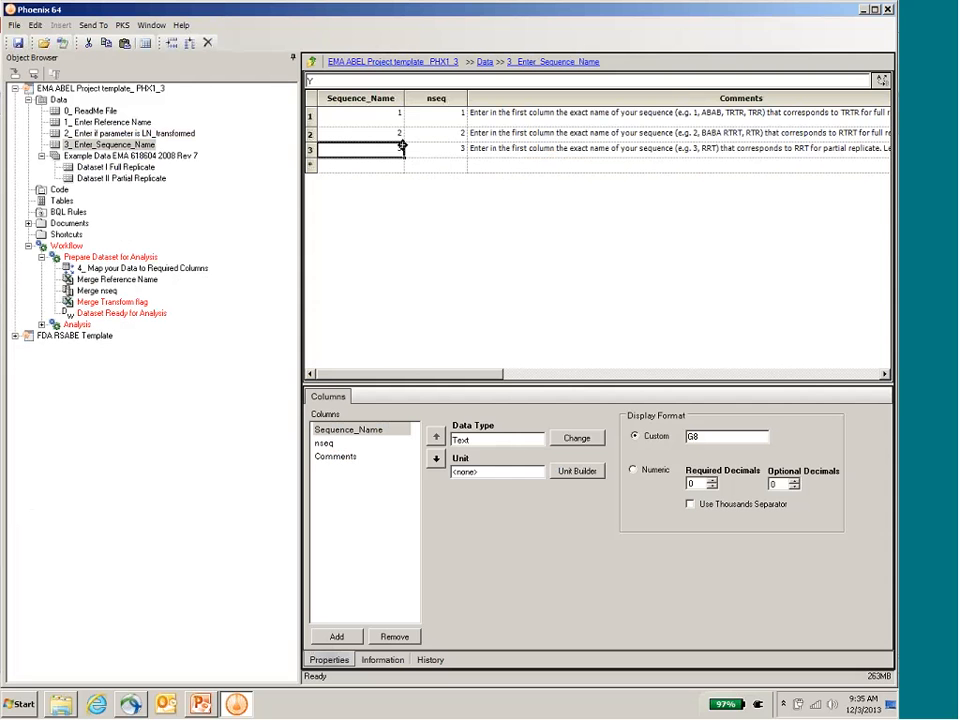
type("3")
key("BackSpace")
left_click(365, 113)
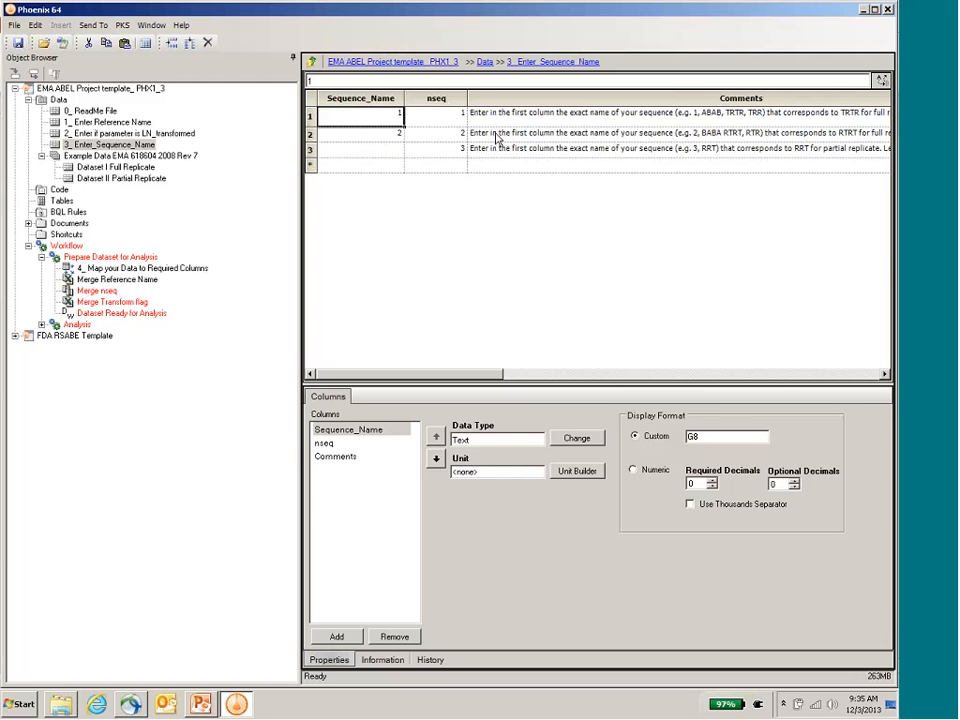
type("ABAB")
key("Return")
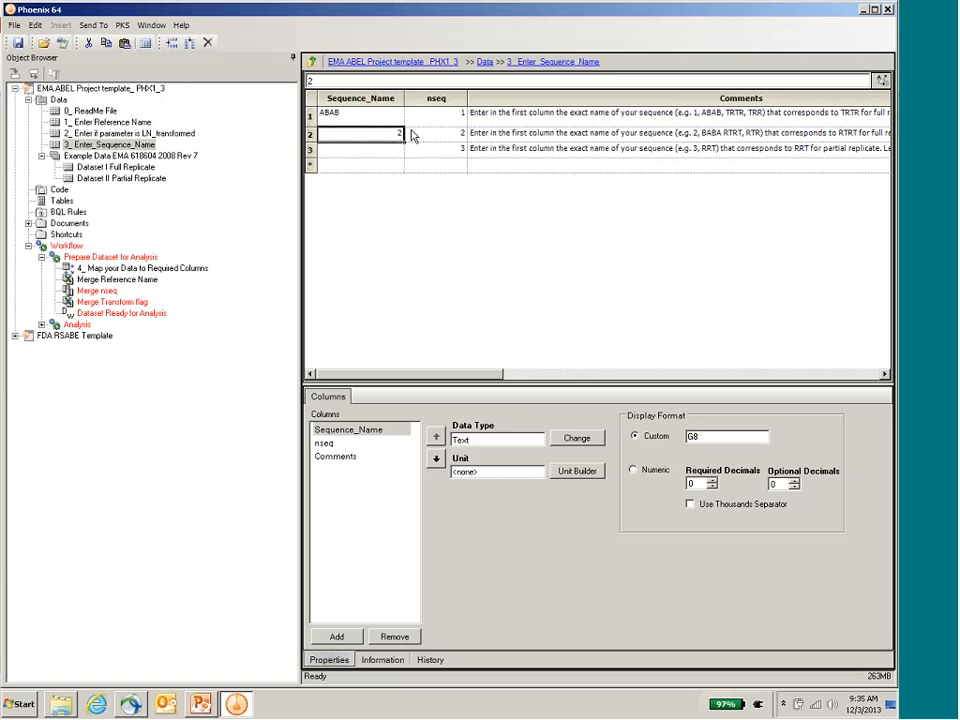
type("BABA")
key("Return")
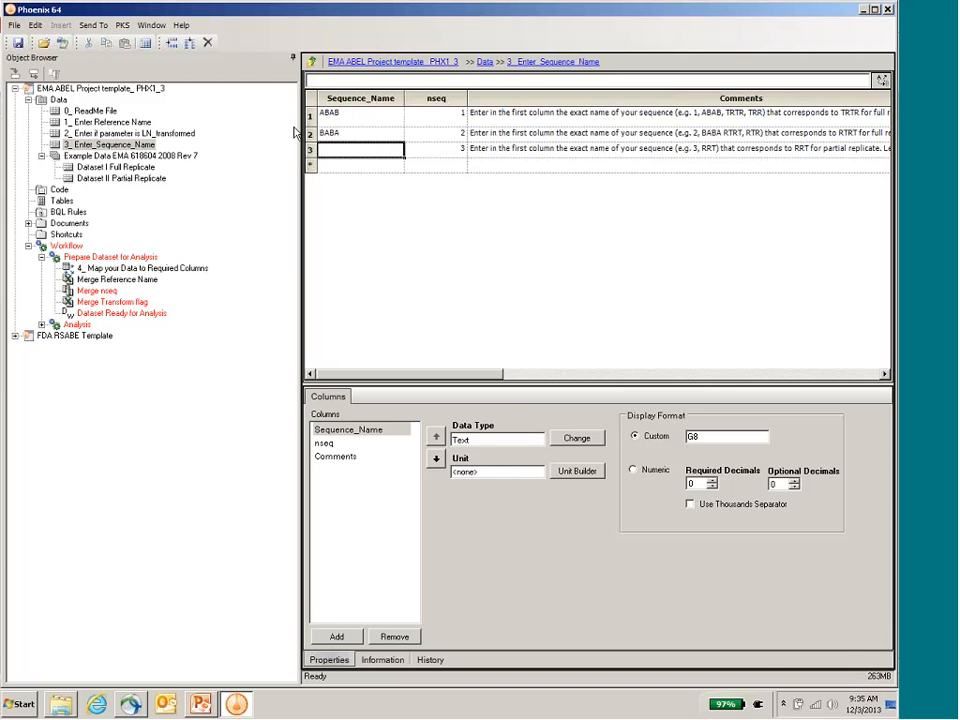
left_click_drag(294, 132, 174, 178)
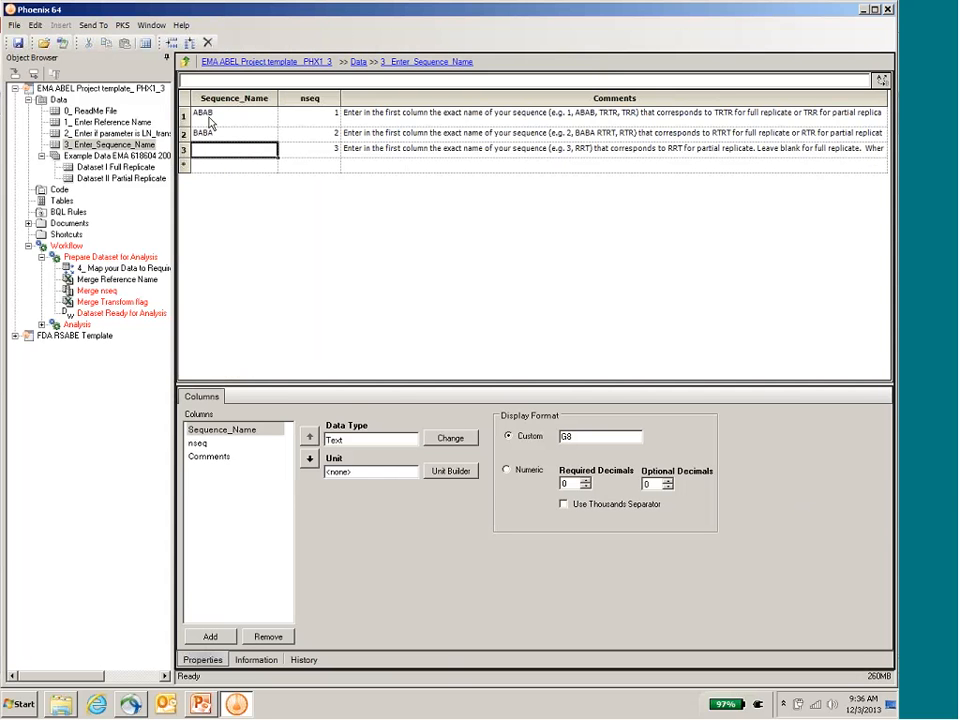
left_click_drag(175, 165, 237, 155)
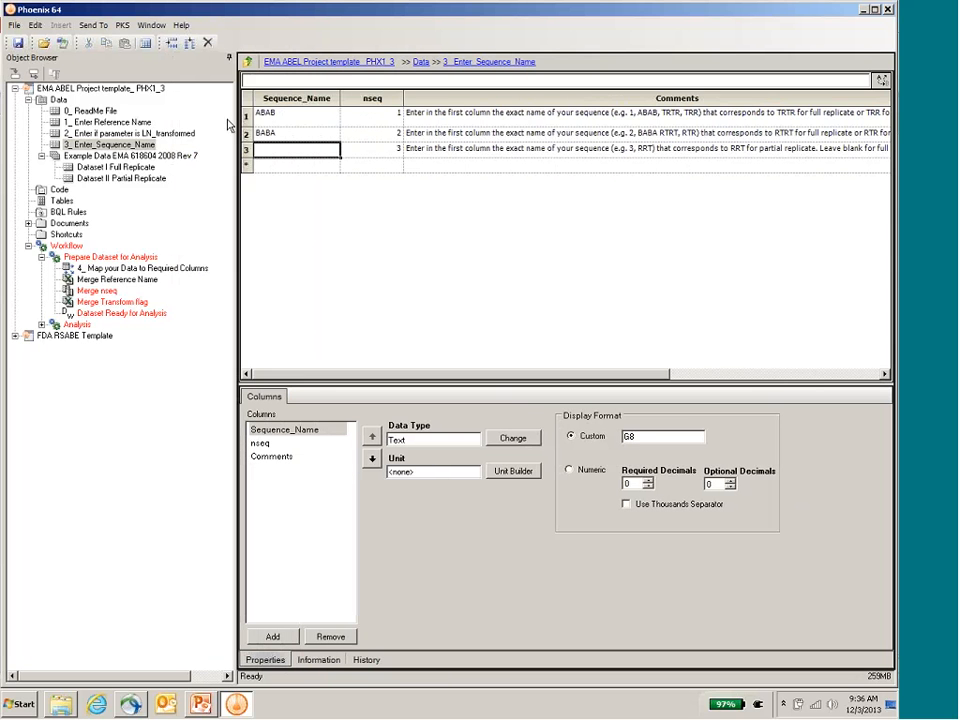
Step: Use Dataset I Full Replicate as the source for Map your Data to Required Columns, map logData to Data, and execute it
left_click(101, 270)
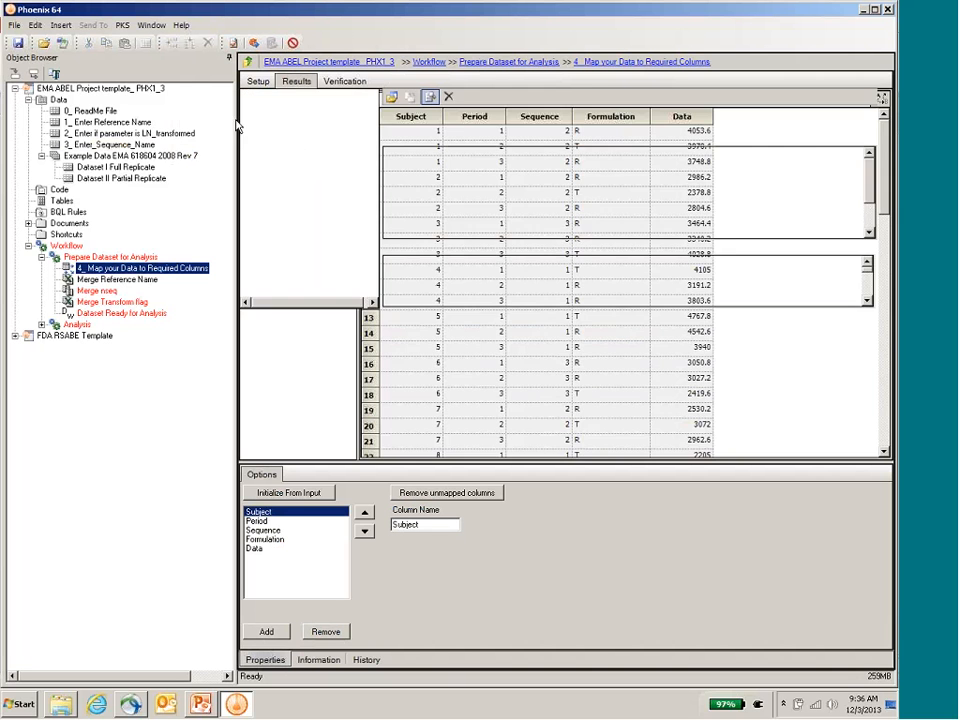
left_click_drag(145, 169, 551, 187)
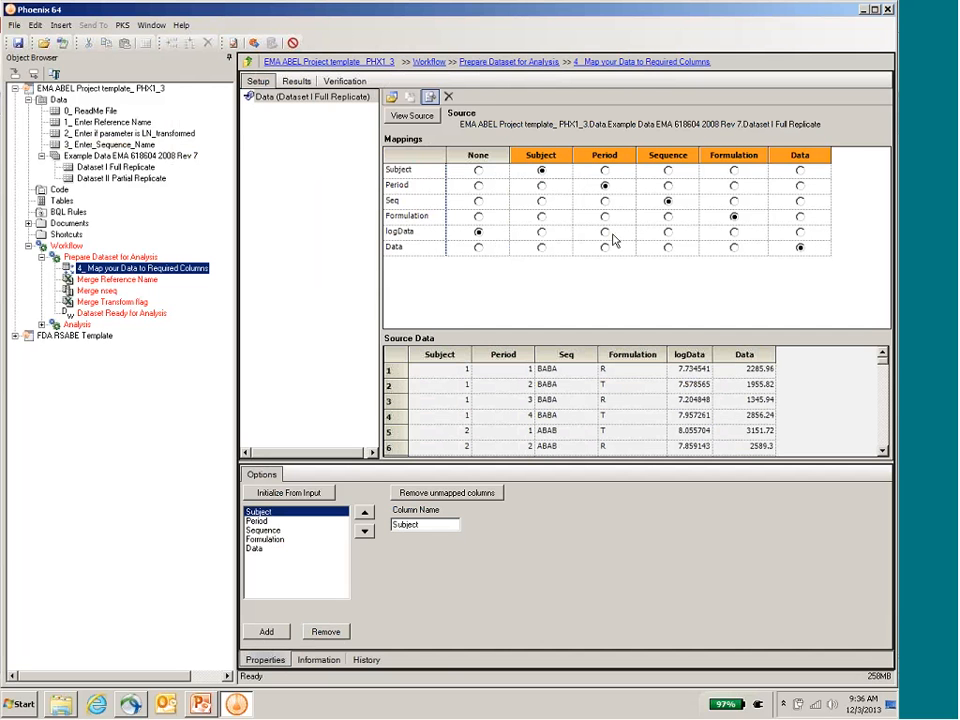
left_click(800, 232)
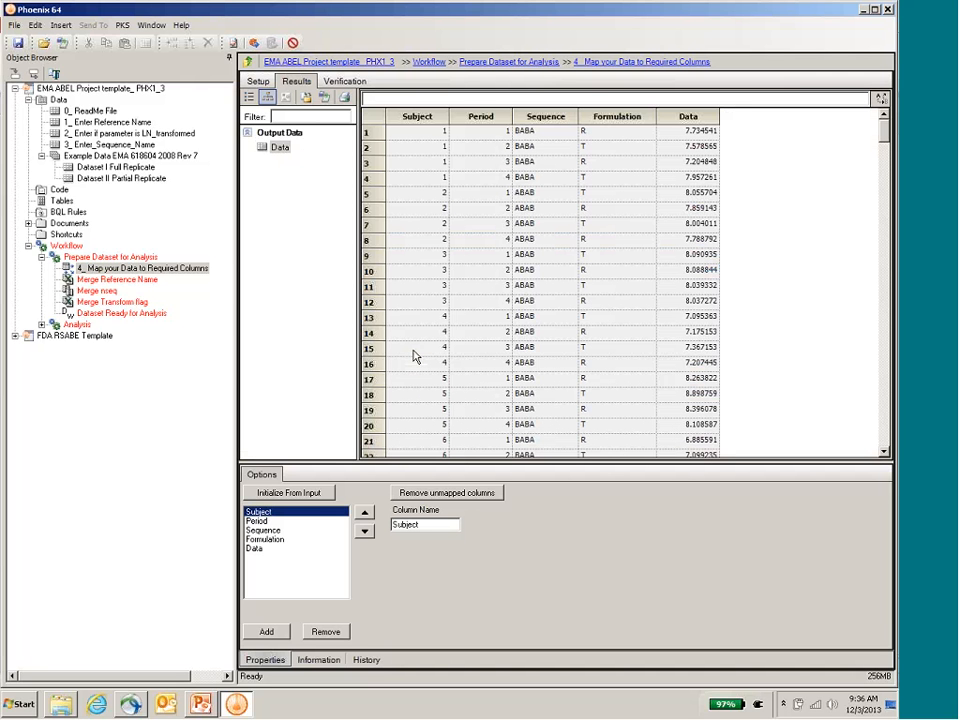
Step: Execute the merge steps and Dataset Ready for Analysis, and check the prepared result's columns through Data_Ln
left_click(148, 279)
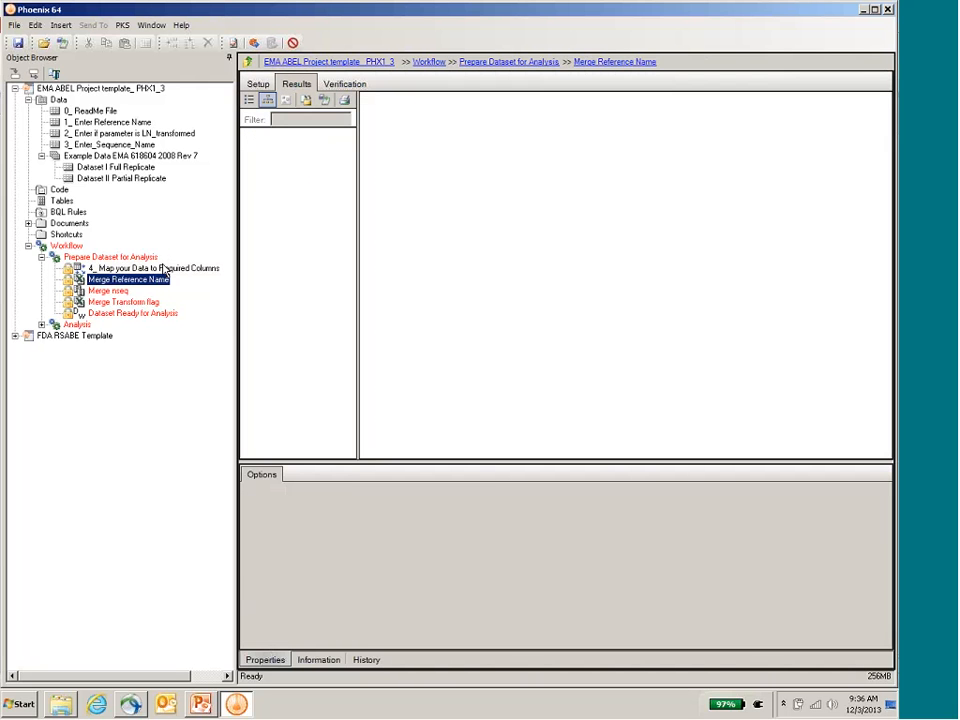
key("Down")
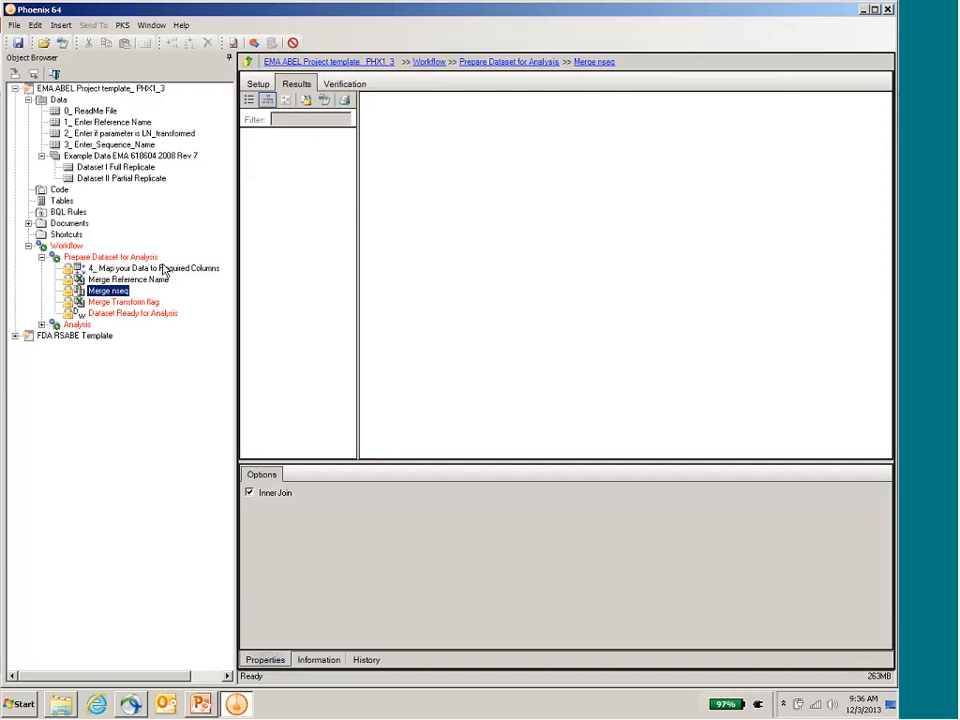
key("Down")
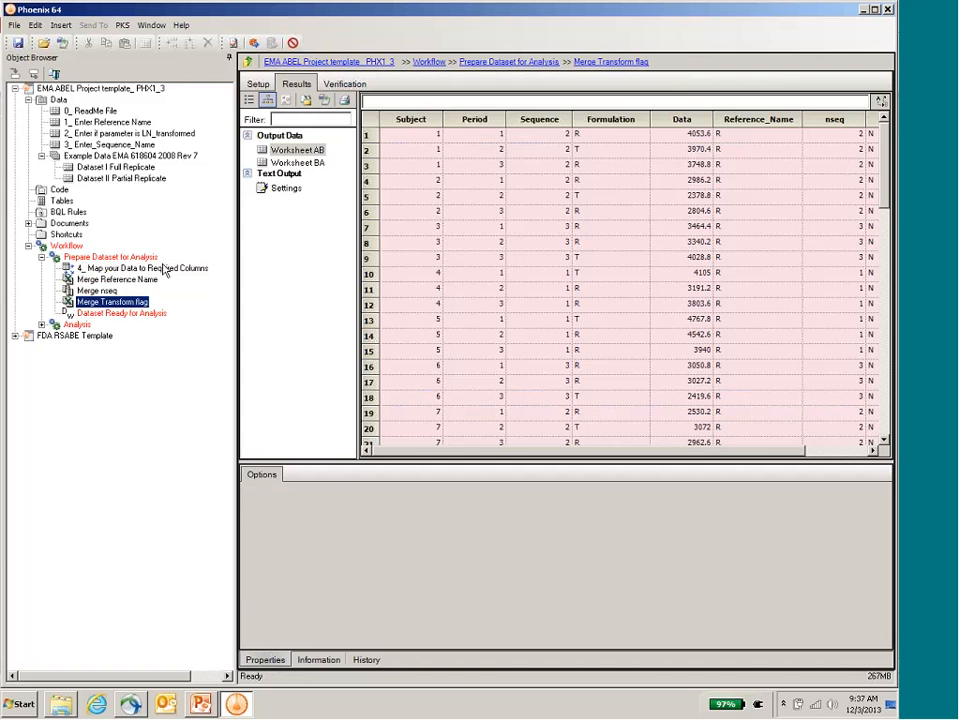
key("Down")
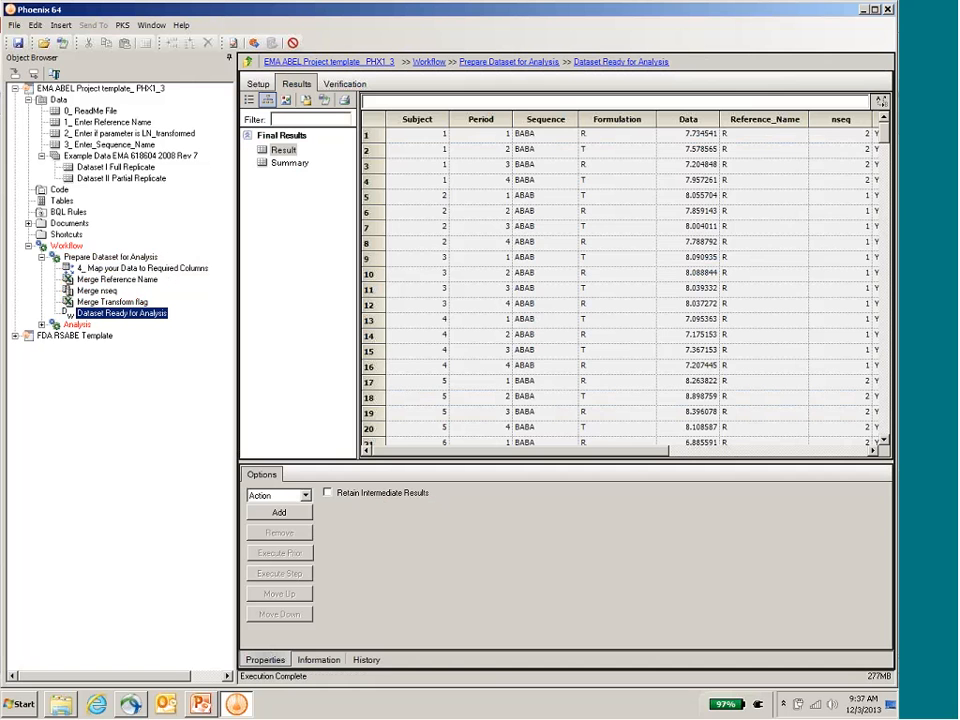
left_click_drag(657, 457, 864, 444)
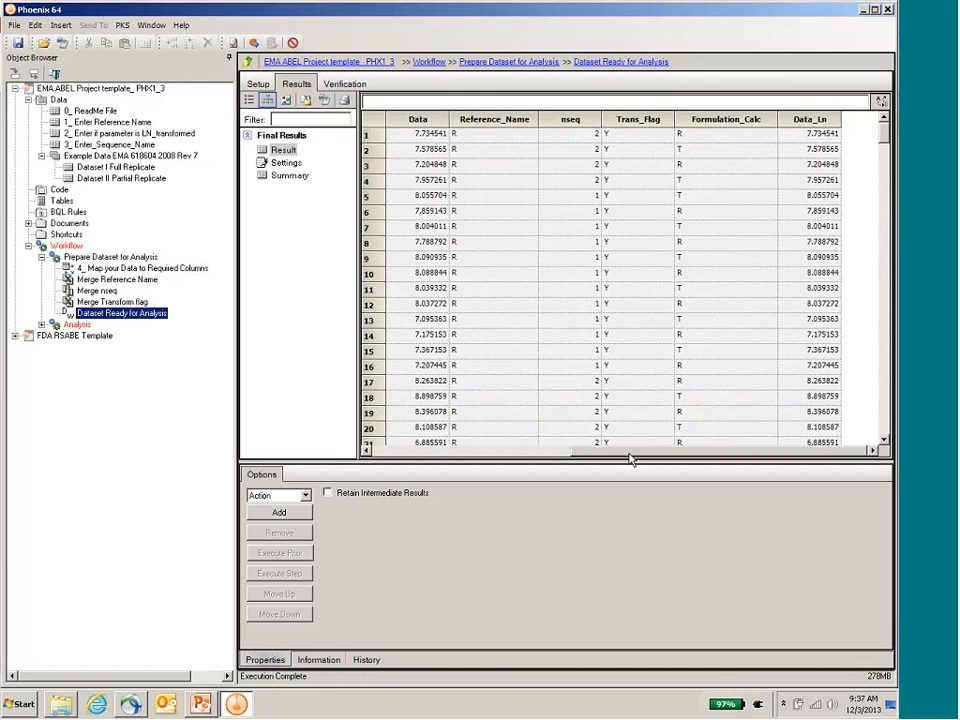
left_click_drag(632, 456, 553, 458)
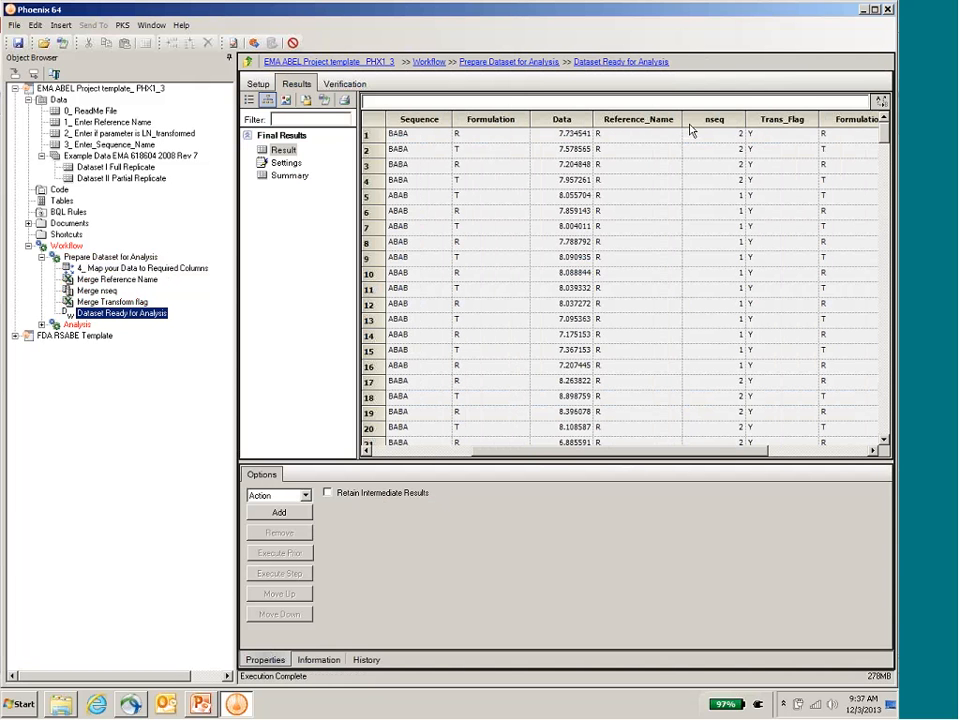
Step: Execute the whole Analysis workflow of the EMA ABEL project on the prepared full replicate data
left_click(41, 325)
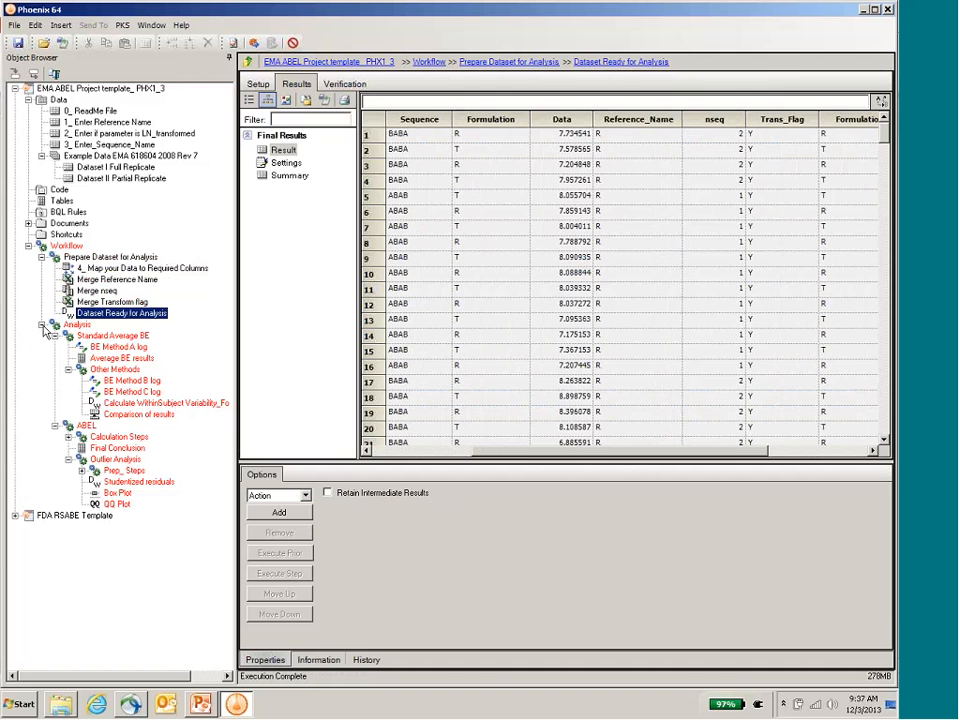
left_click(76, 325)
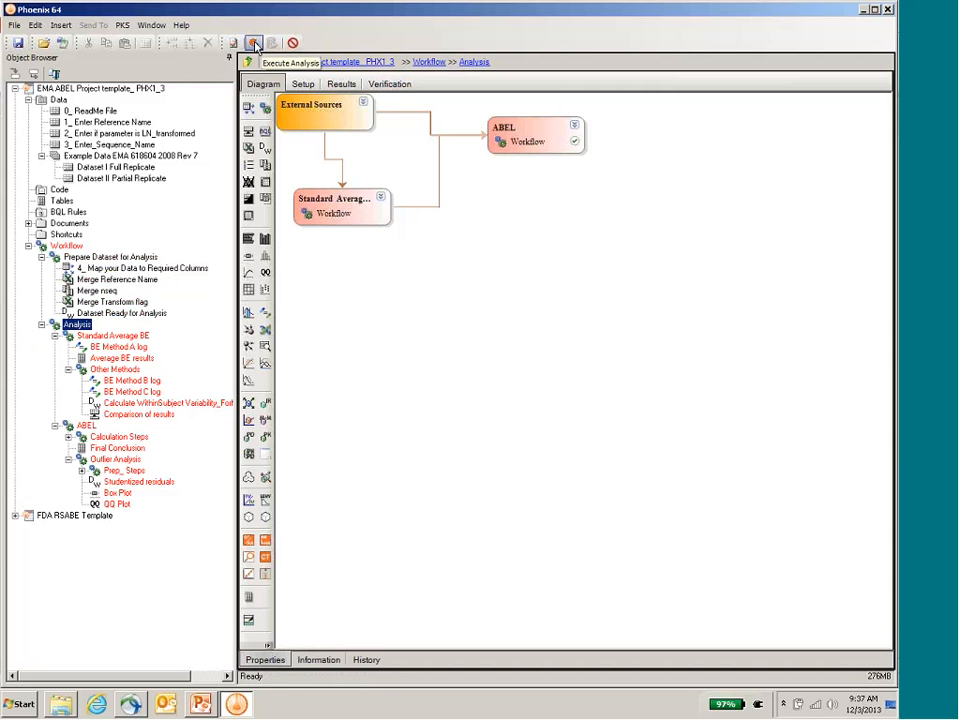
left_click(254, 43)
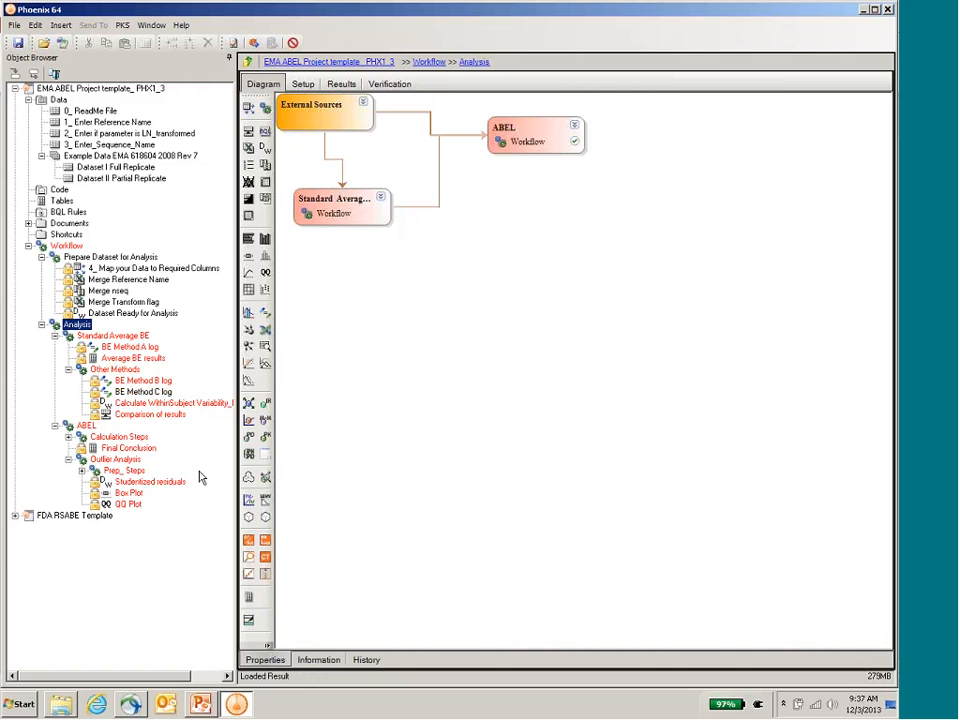
left_click(15, 516)
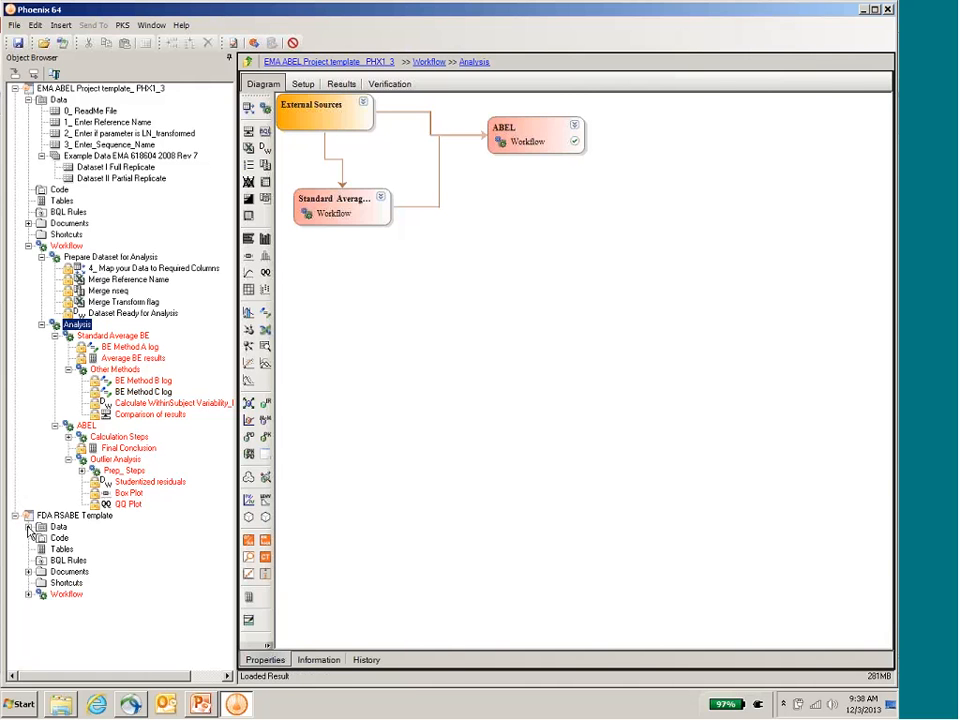
left_click(28, 527)
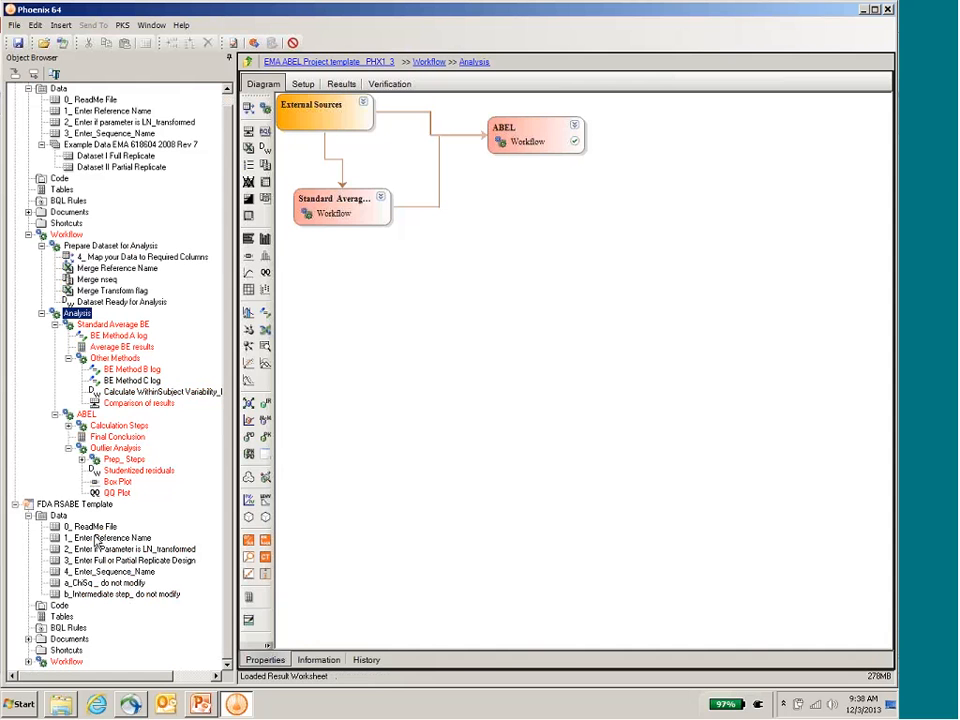
left_click(55, 505)
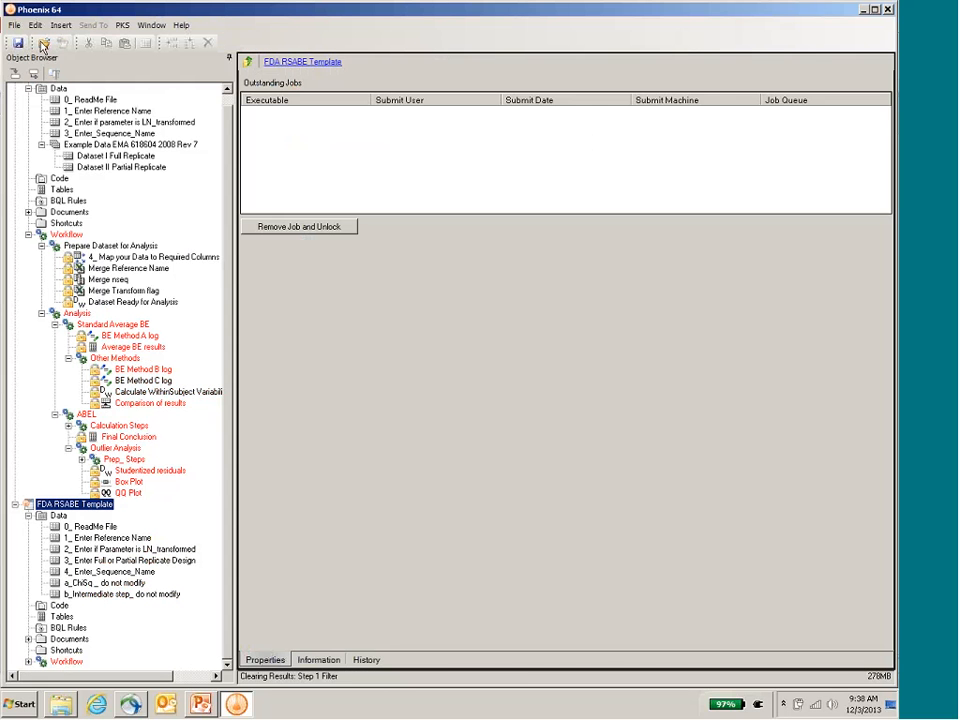
left_click(43, 45)
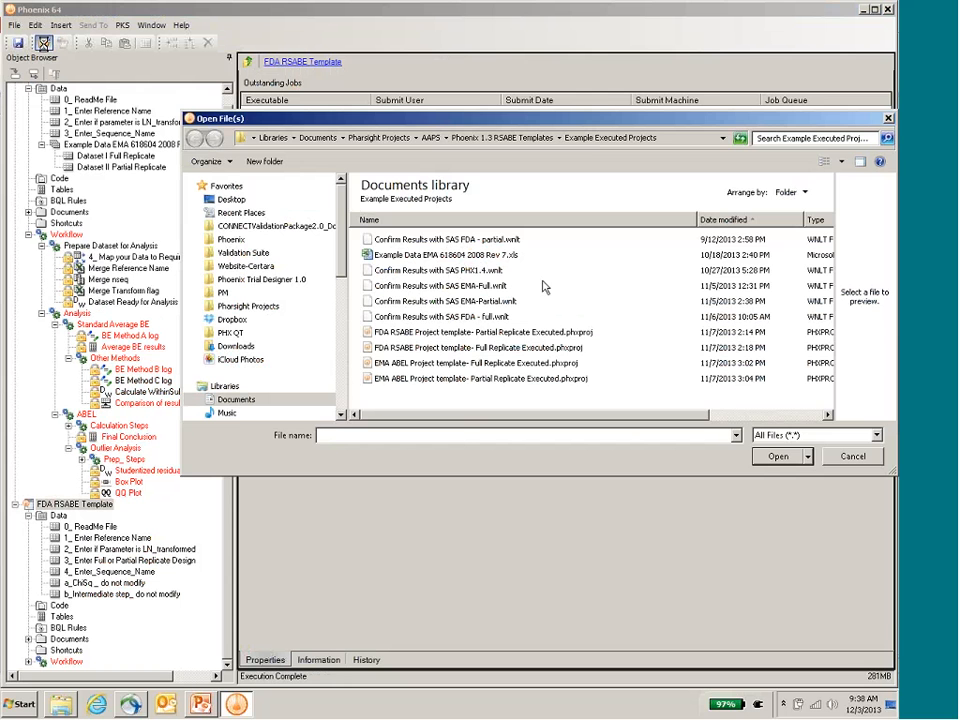
left_click(470, 255)
left_click(780, 456)
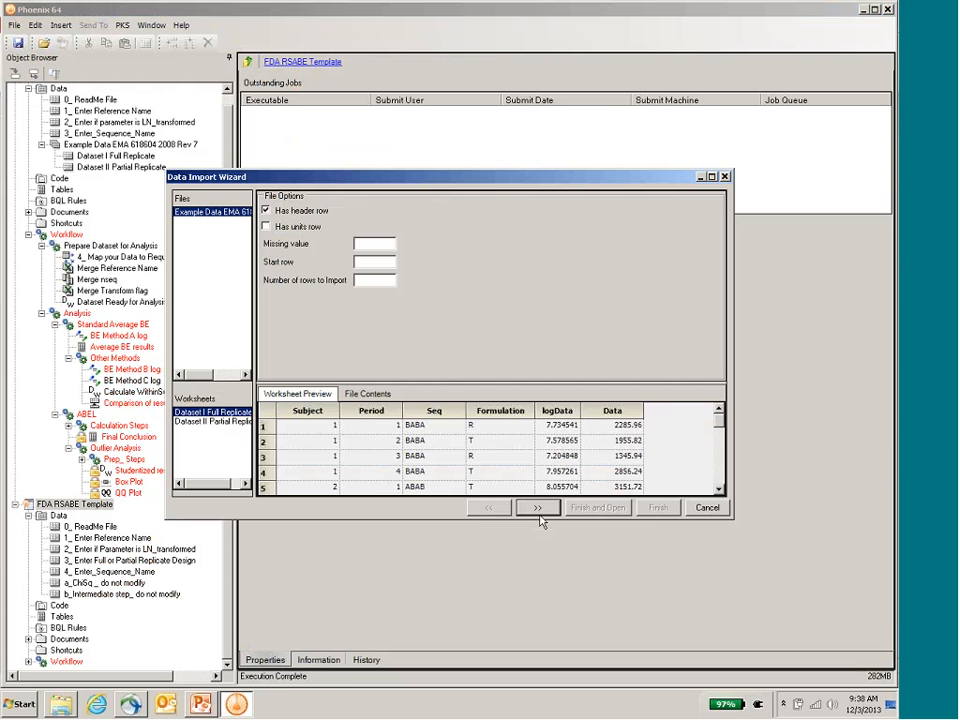
left_click(537, 508)
left_click(600, 508)
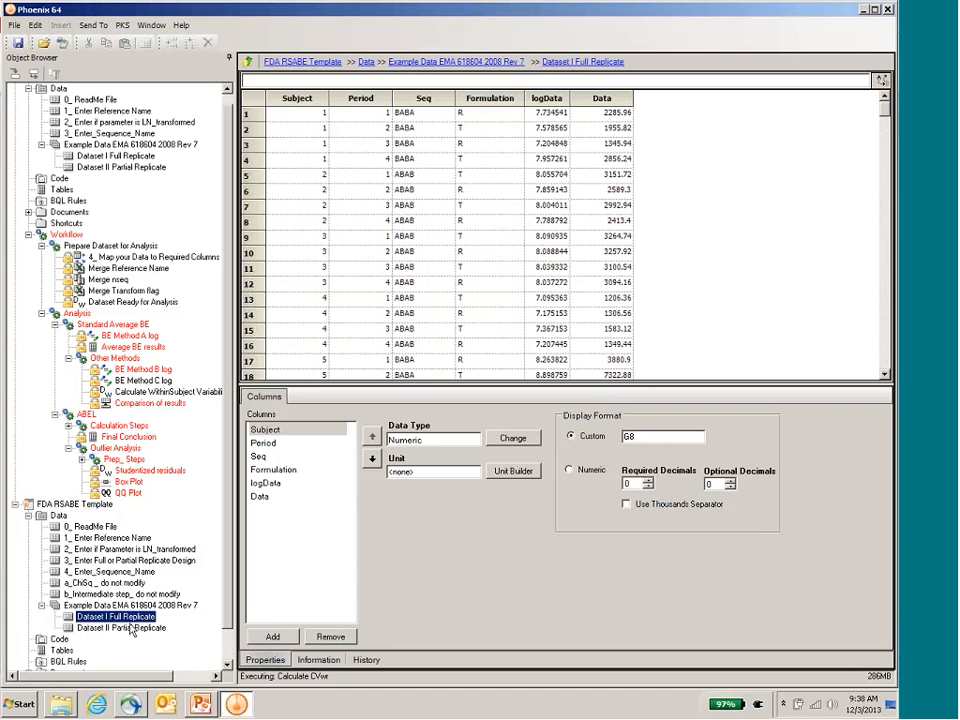
Step: Examine Dataset II Partial Replicate and the FDA template's reference name, LN_transformed, replicate design and sequence name worksheets
left_click(129, 629)
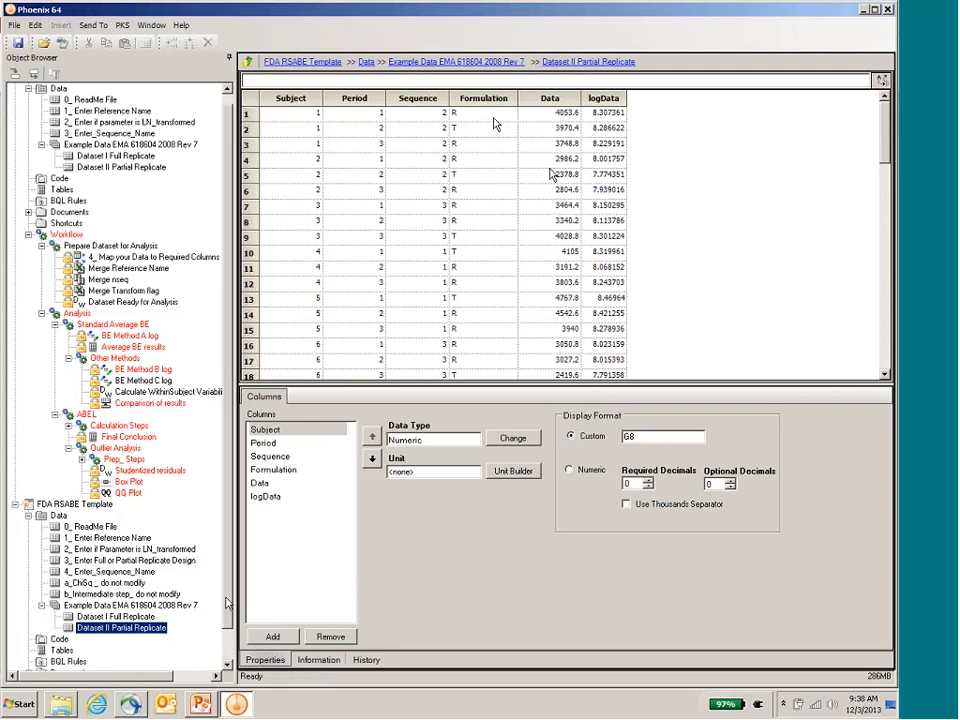
scroll(226, 610, "down", 1)
scroll(226, 610, "down", 1)
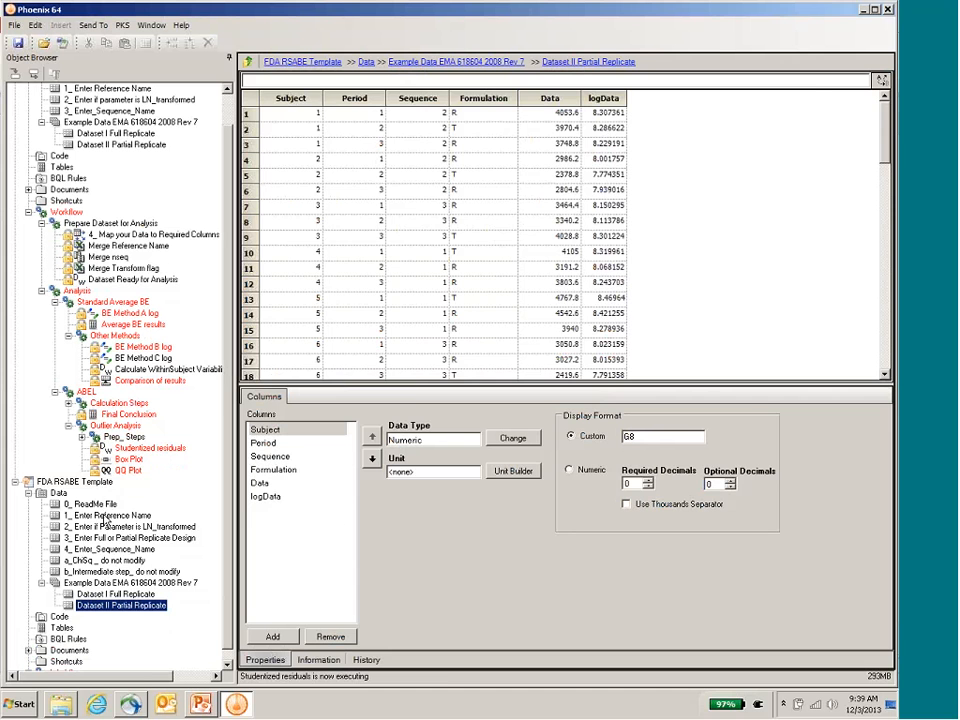
left_click(106, 516)
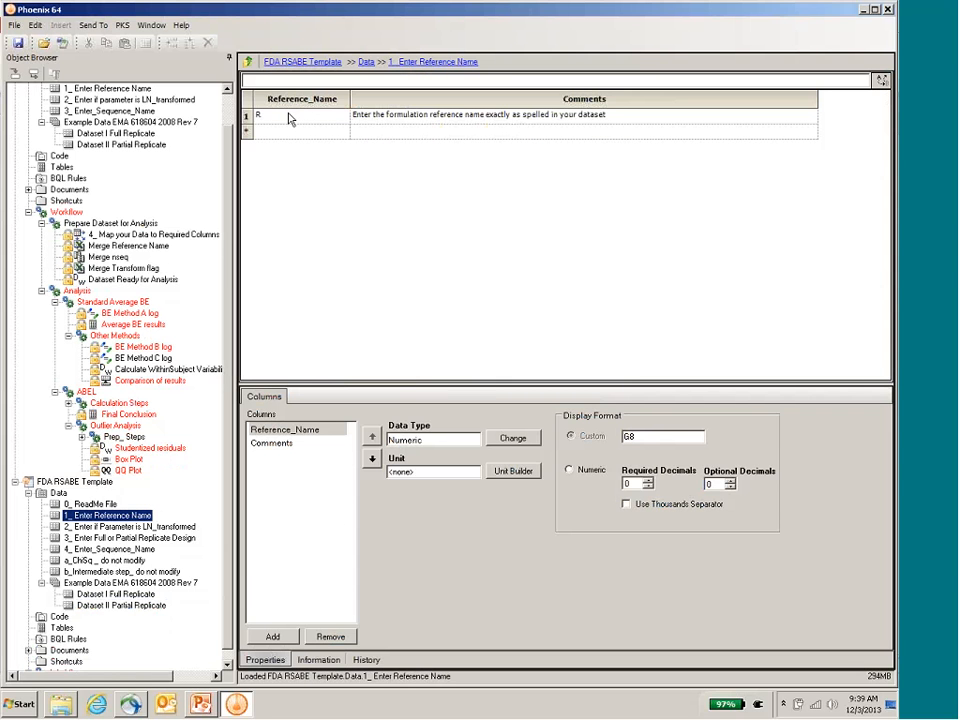
left_click(120, 526)
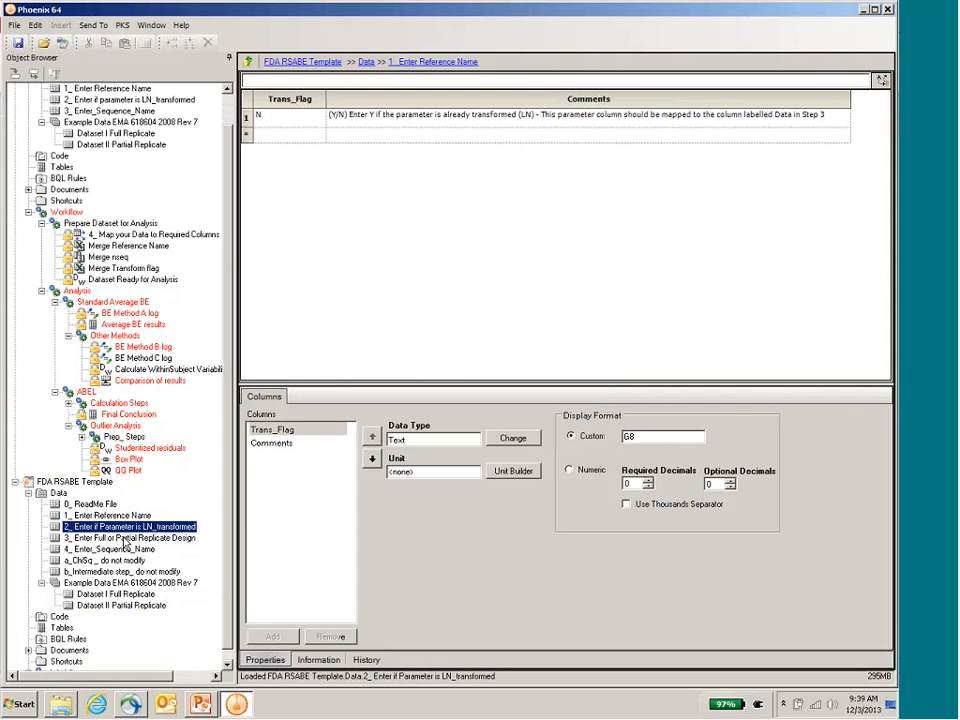
left_click(124, 539)
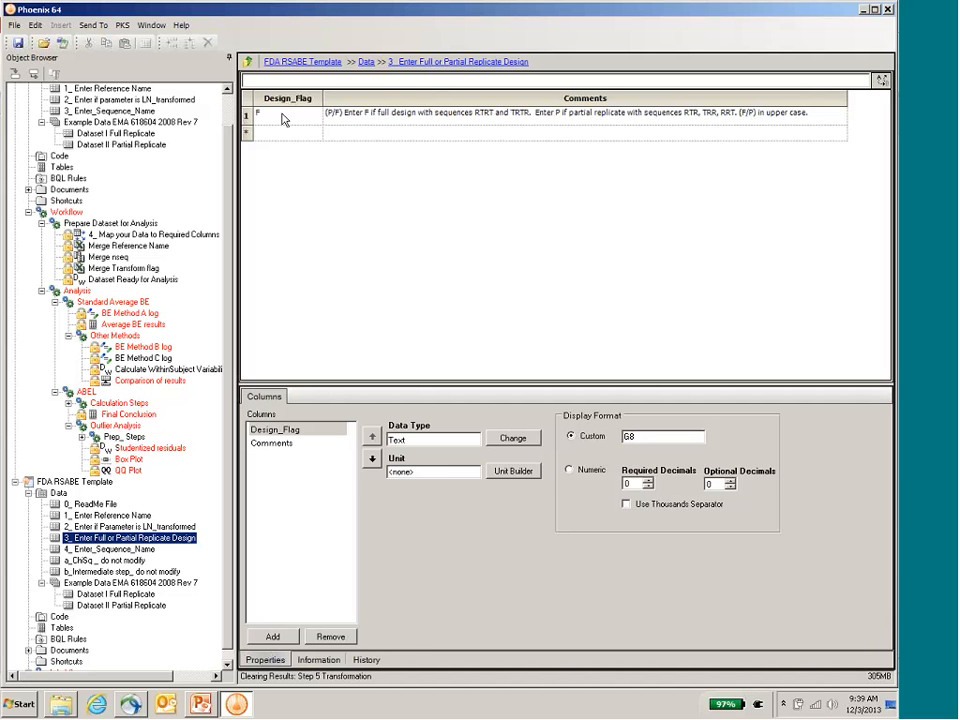
left_click(283, 119)
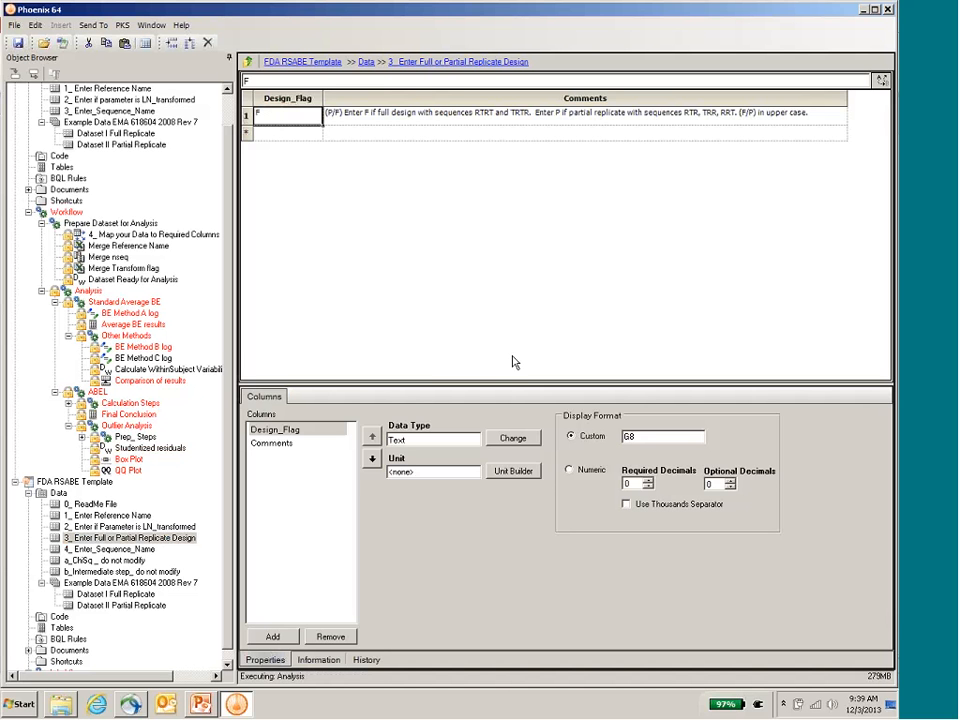
left_click(151, 551)
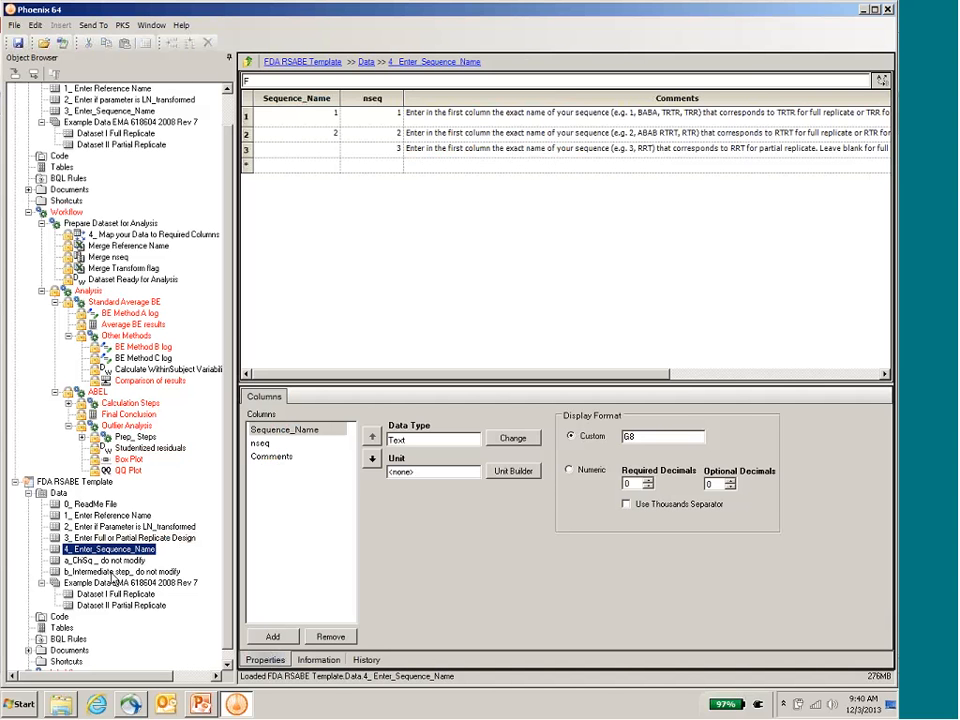
Step: Review the full replicate Final Conclusion table in the ABEL workflow across to the Extended Upper Bound column
left_click_drag(229, 588, 230, 600)
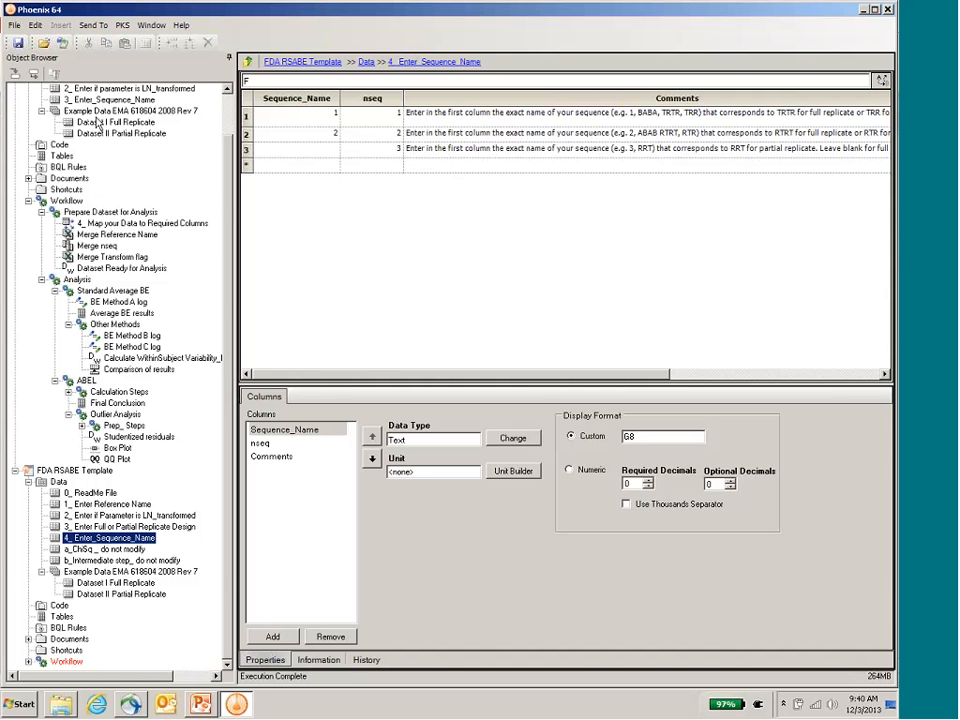
left_click(117, 403)
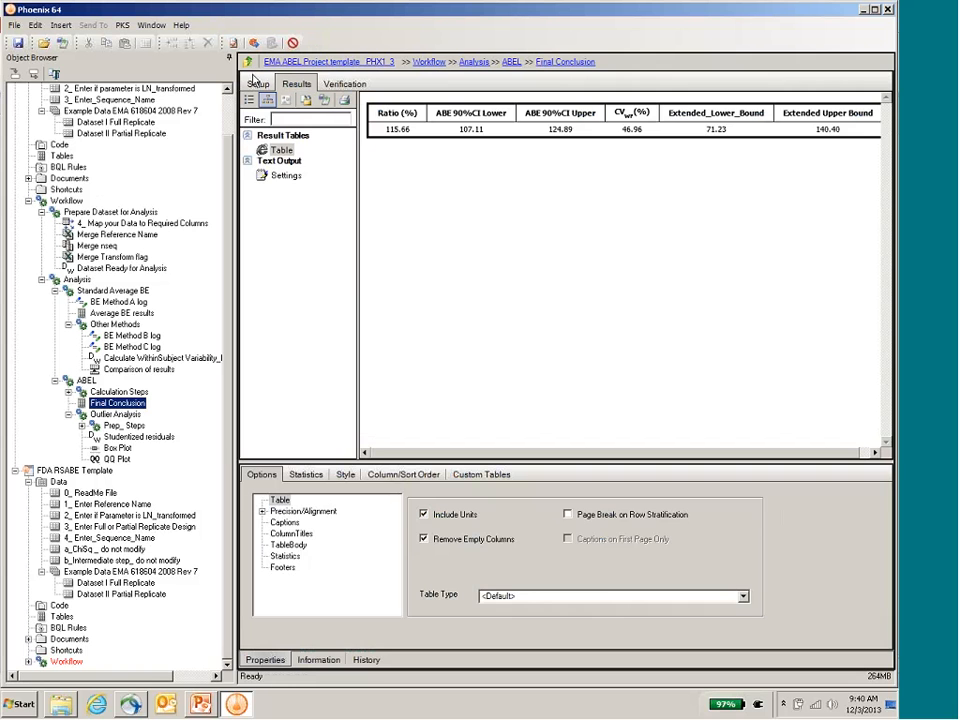
left_click_drag(237, 300, 135, 300)
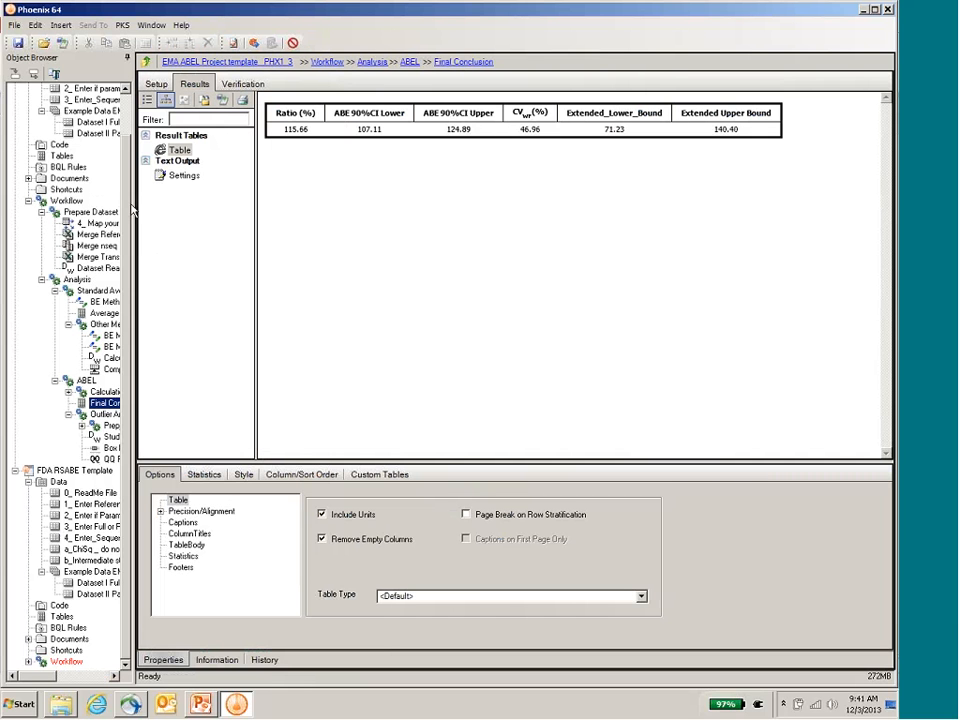
Step: Widen the Object Browser and collapse the EMA ABEL project
left_click_drag(131, 208, 224, 197)
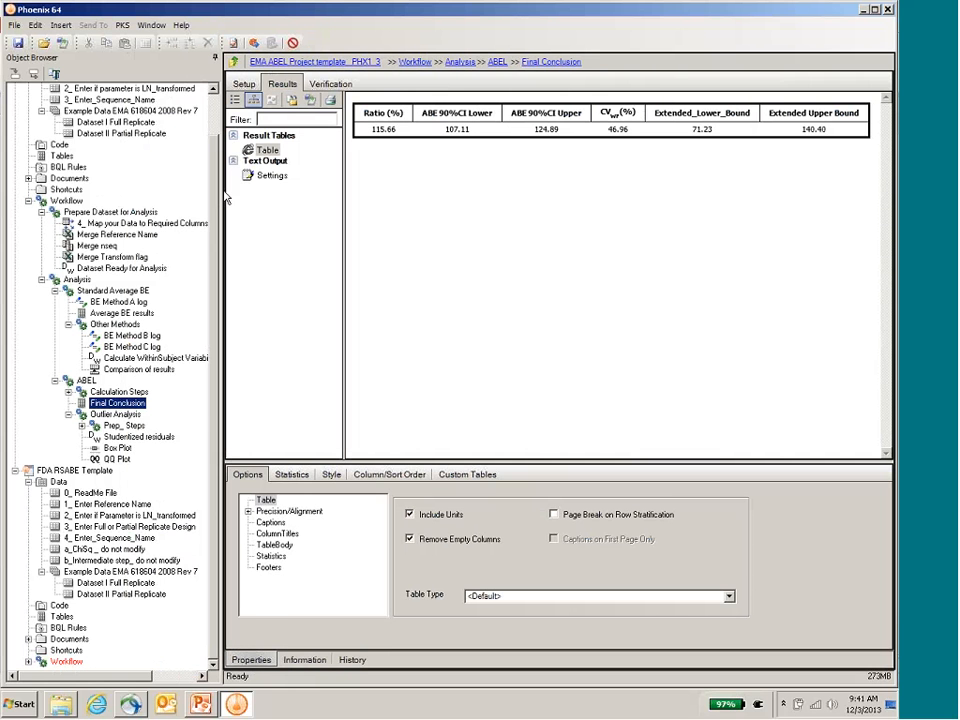
left_click(28, 201)
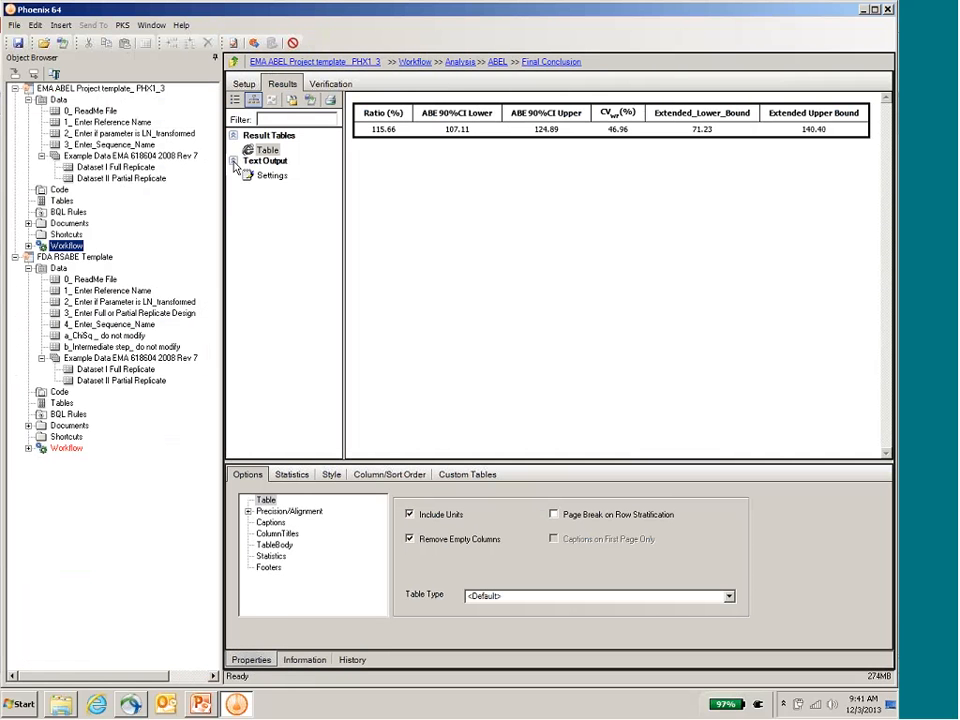
double_click(100, 89)
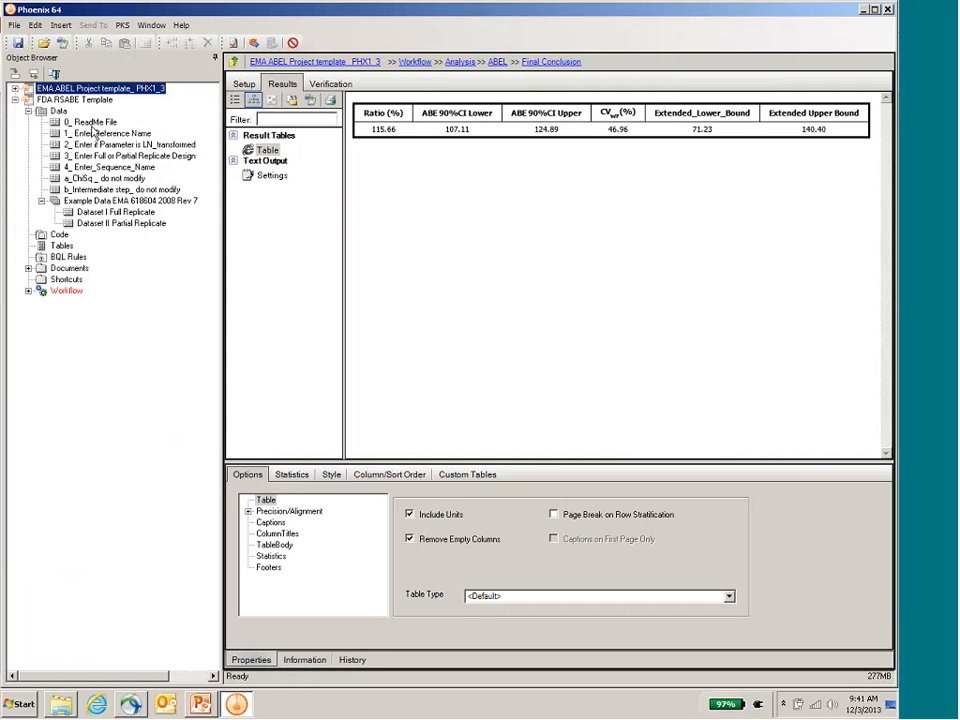
Step: Map Dataset I Full Replicate to Subject, Period, Sequence, Formulation and Data in the FDA RSABE workflow's required columns step, leaving logData unmapped
left_click(28, 290)
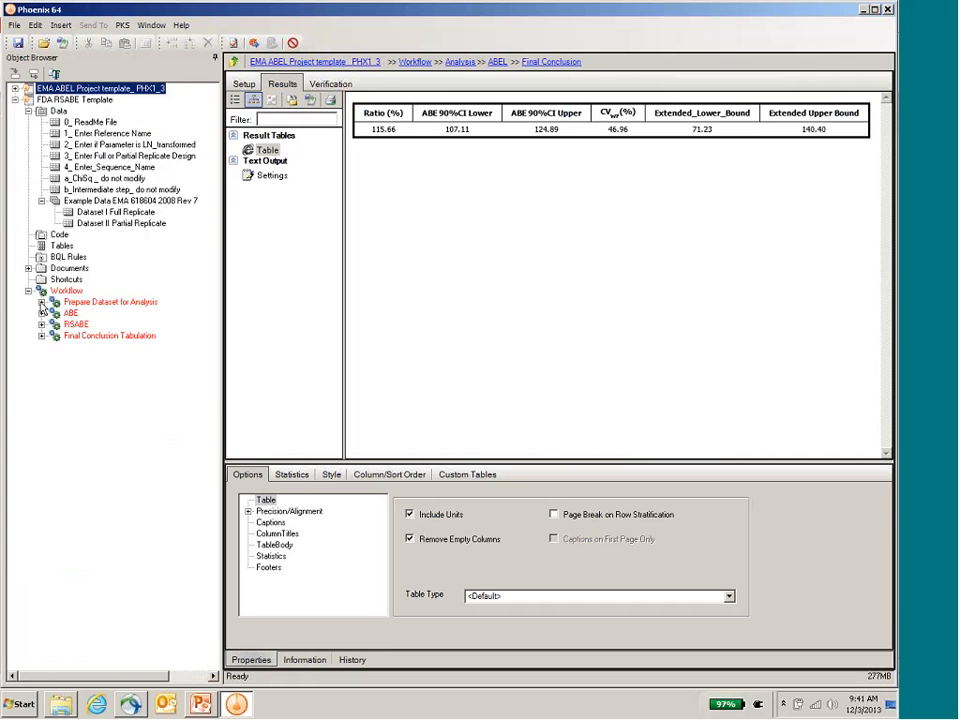
left_click(41, 302)
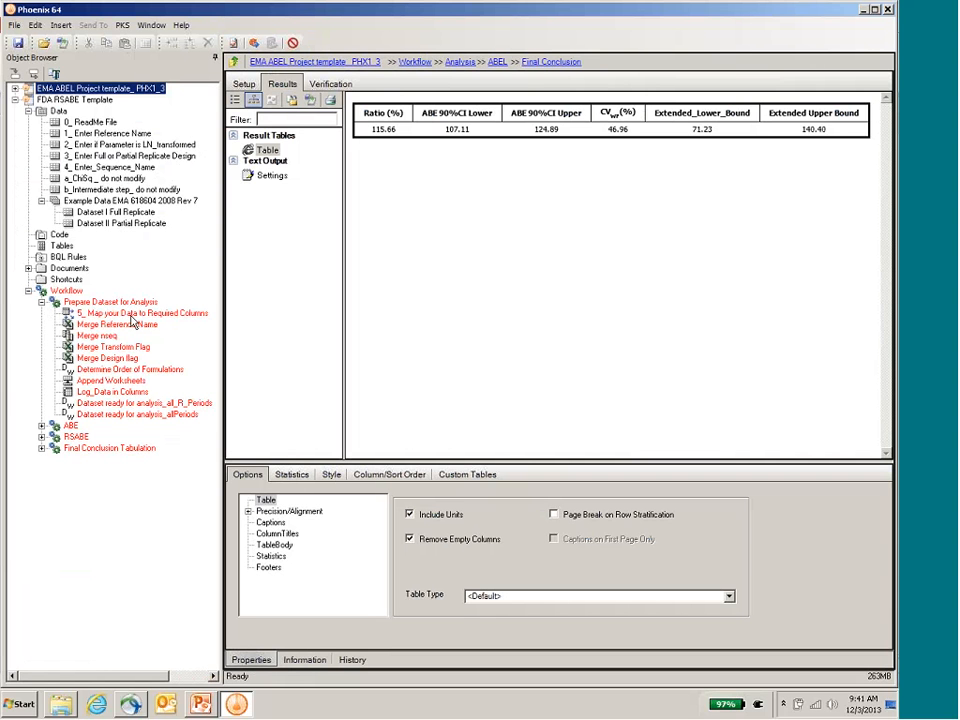
left_click(131, 315)
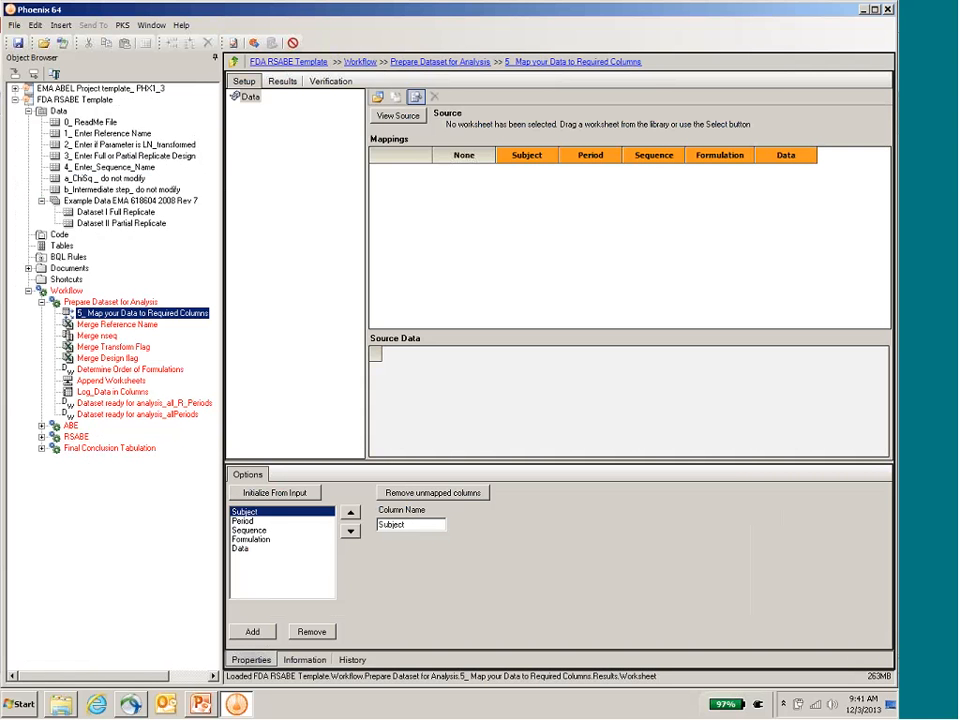
left_click_drag(137, 214, 615, 218)
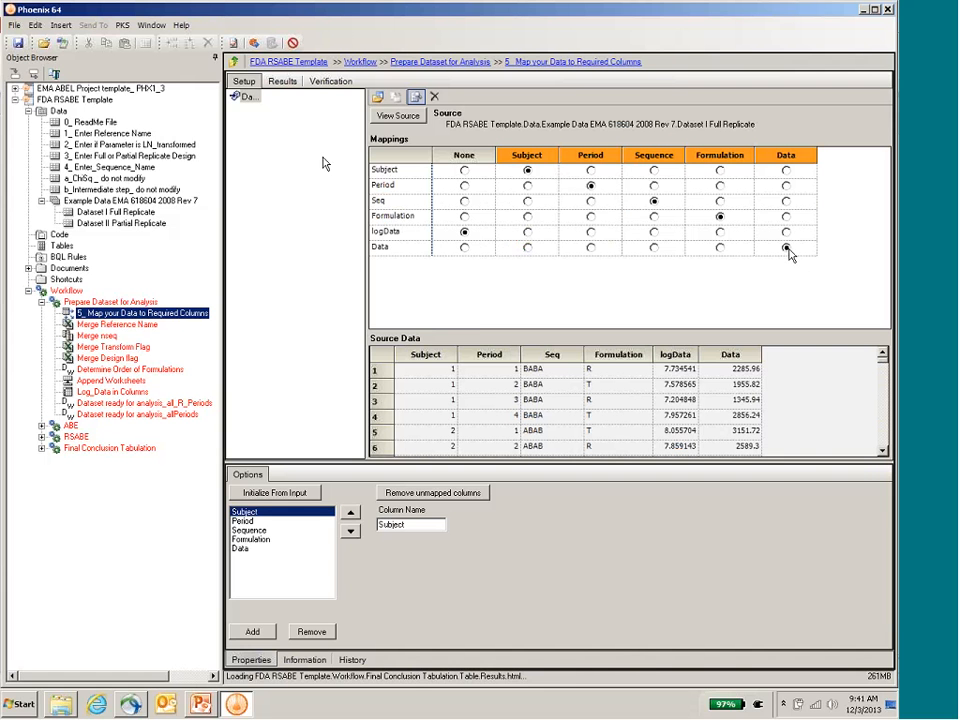
Step: Check the FDA template's LN_transformed, replicate design and sequence name worksheets against the Dataset I Full Replicate data
left_click(142, 146)
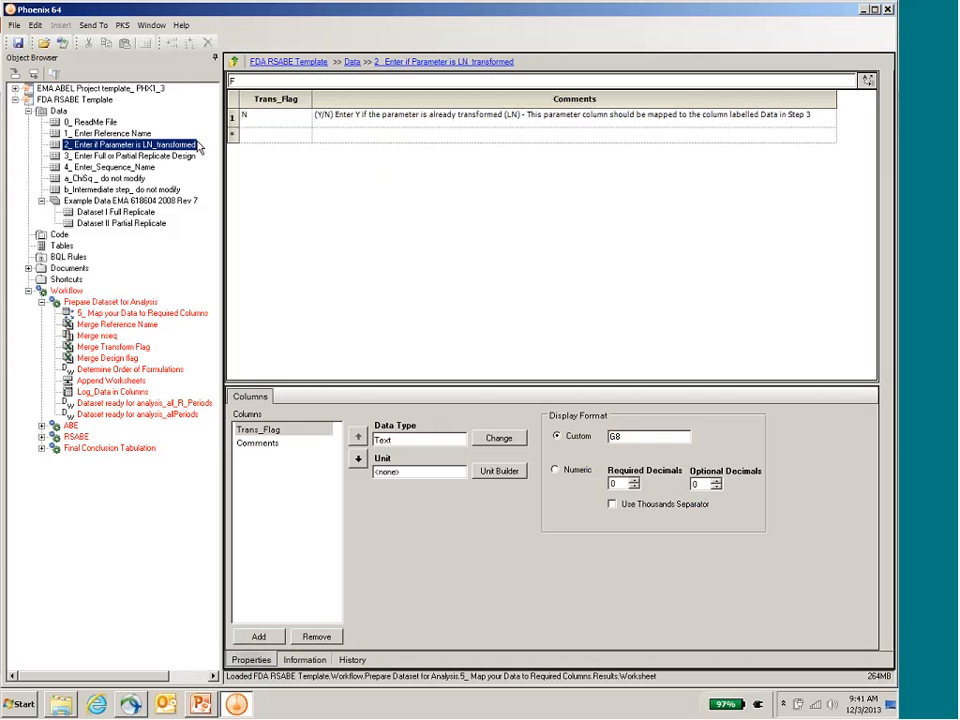
left_click(170, 157)
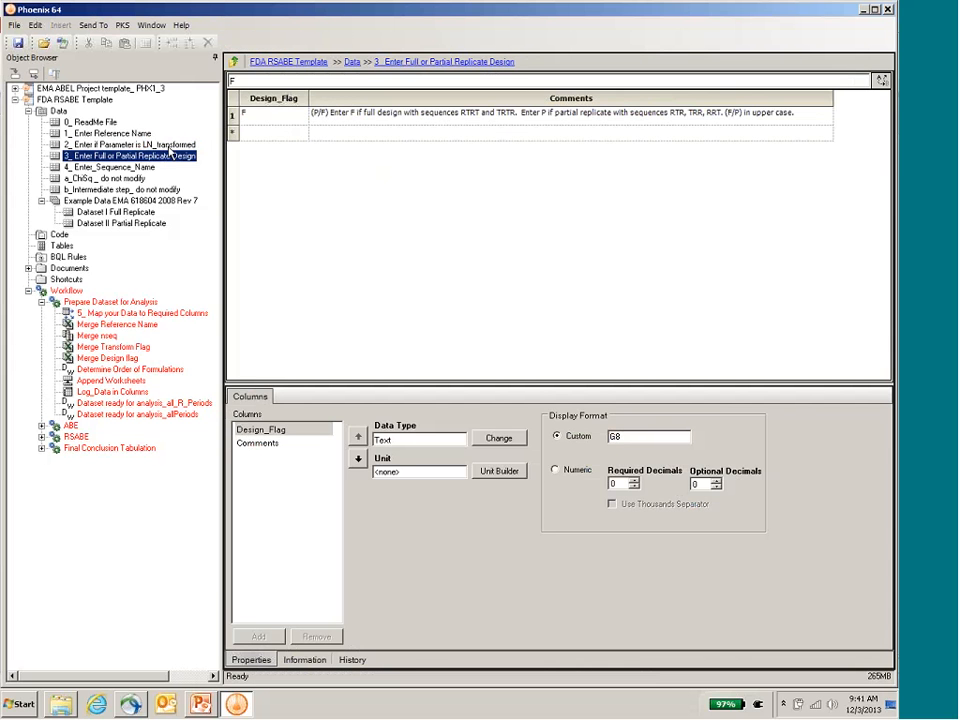
left_click(129, 168)
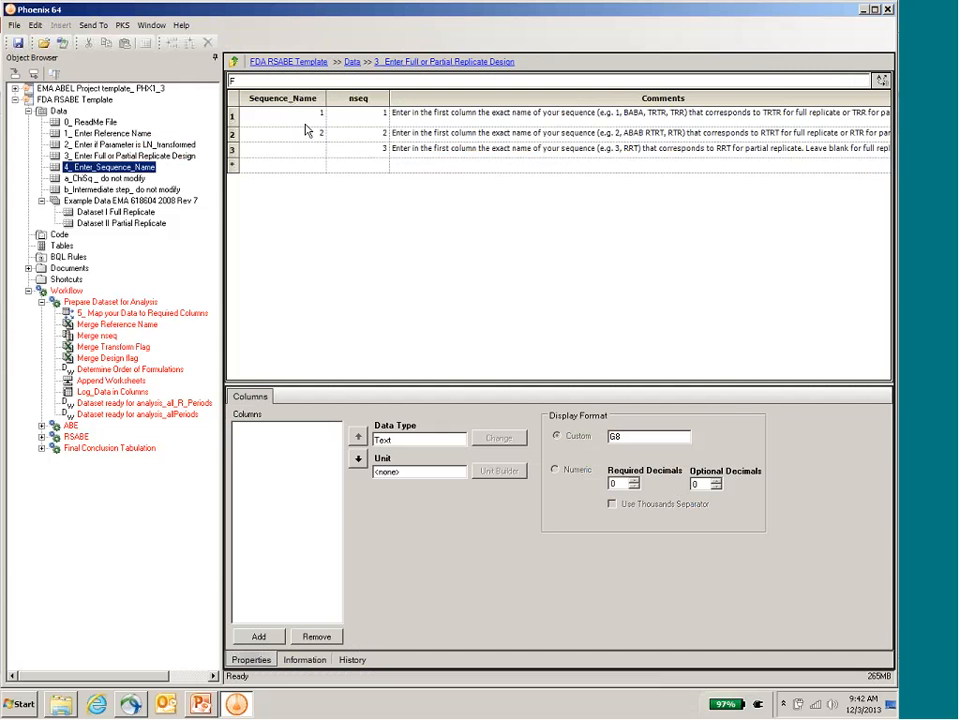
left_click(300, 117)
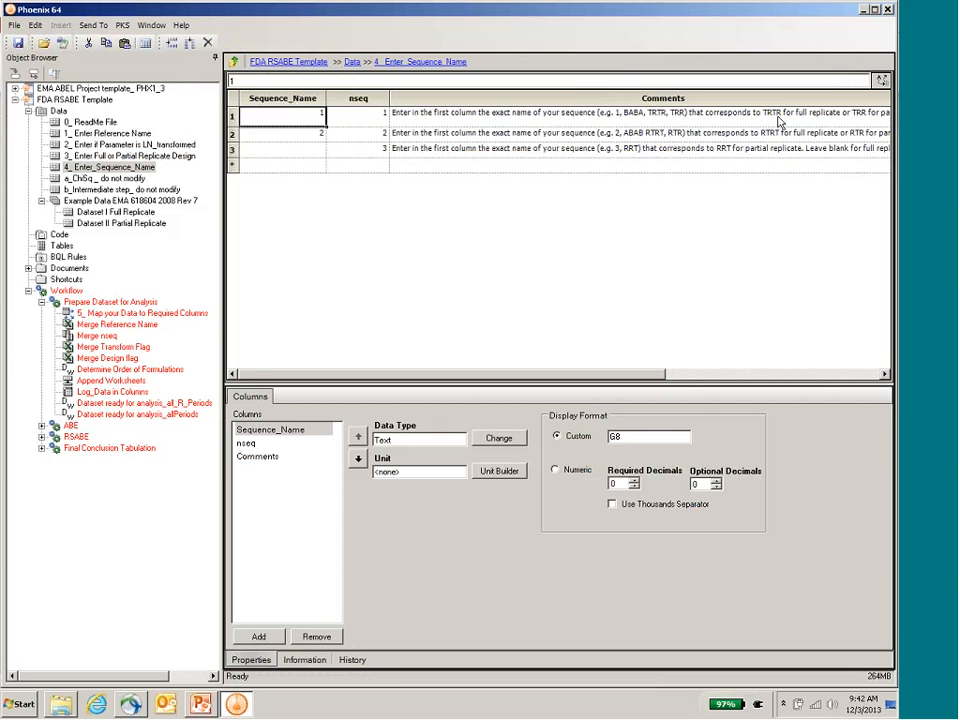
left_click(138, 224)
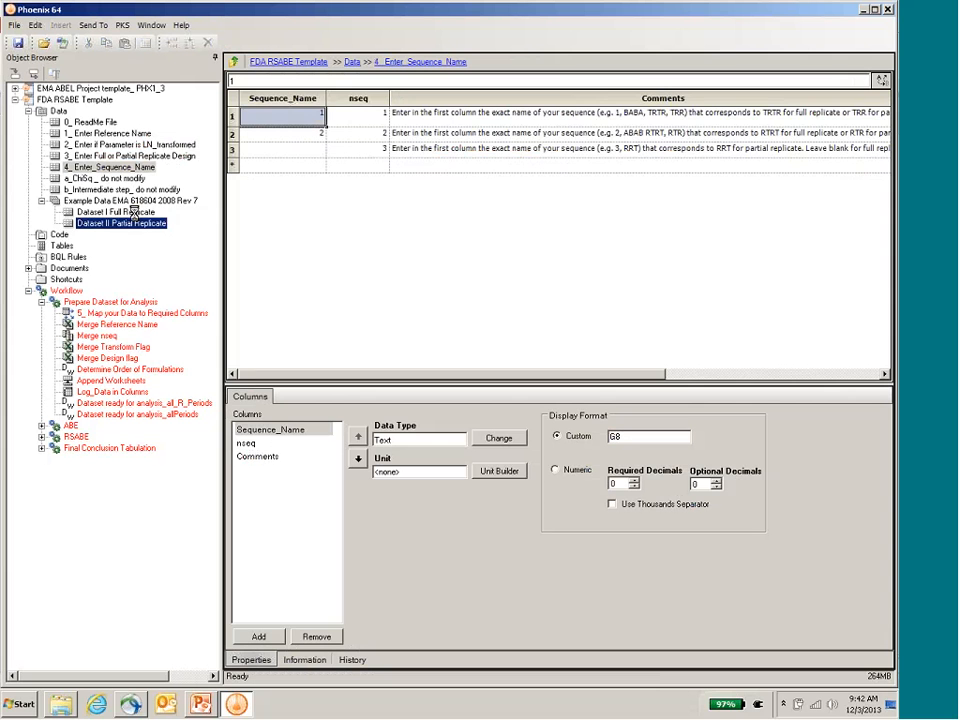
left_click(133, 212)
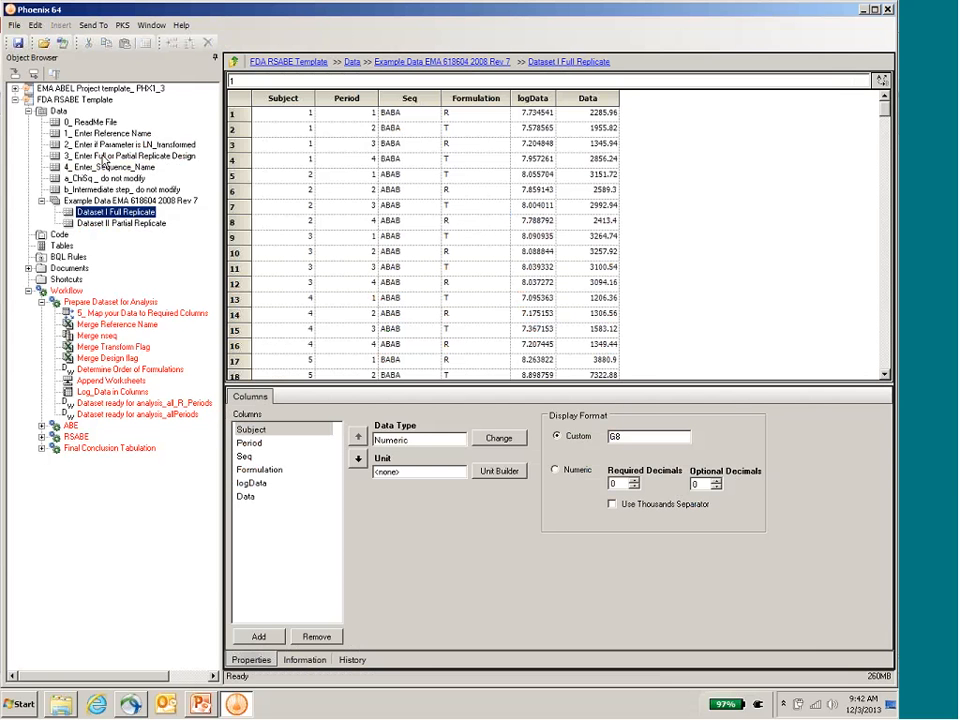
Step: Set the FDA template's sequence names to ABAB for nseq 1 and BABA for nseq 2
left_click(104, 167)
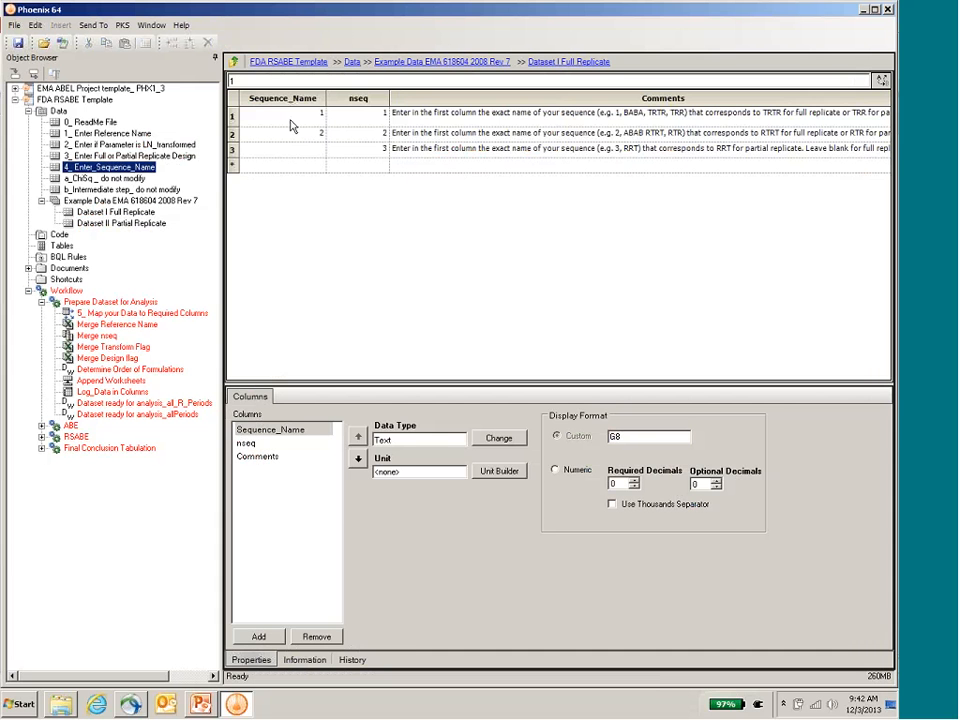
left_click(291, 118)
type("A")
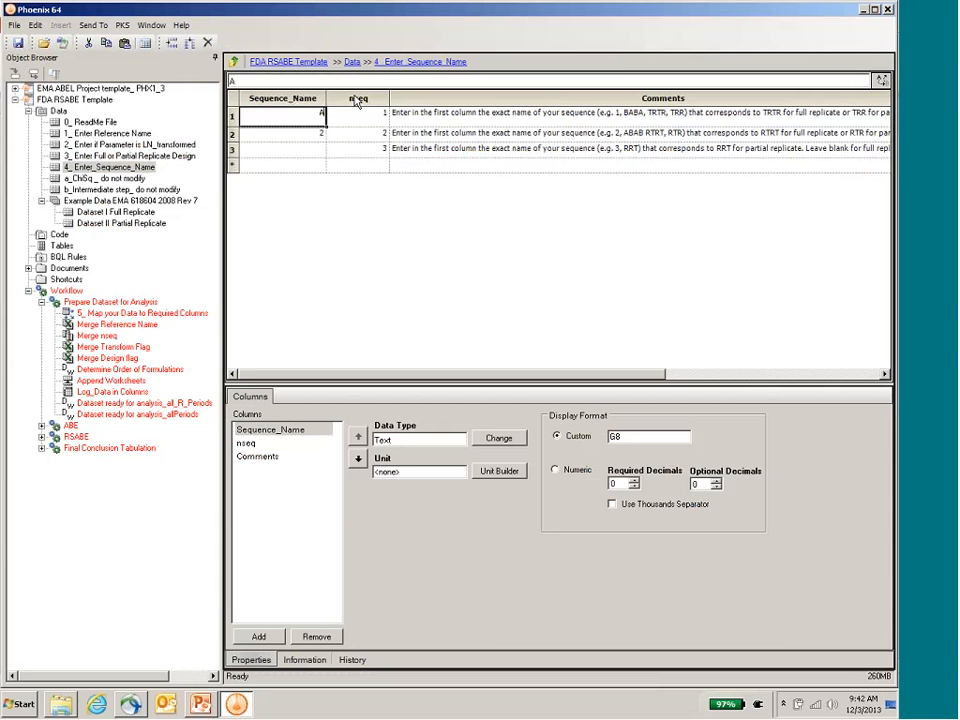
type("BAB")
key("Return")
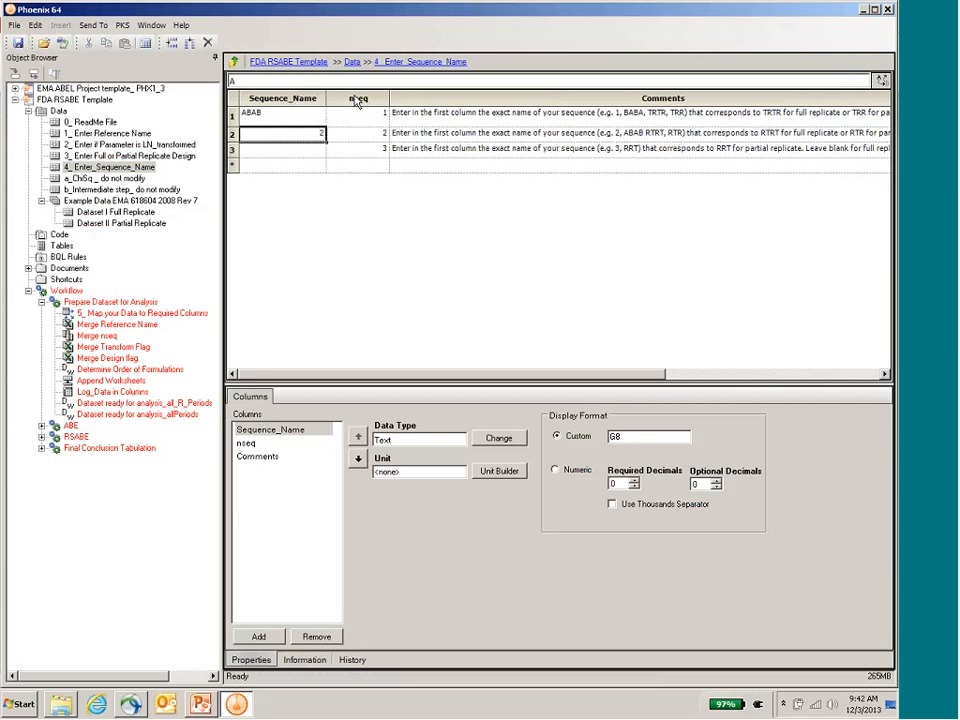
type("BABA")
key("Return")
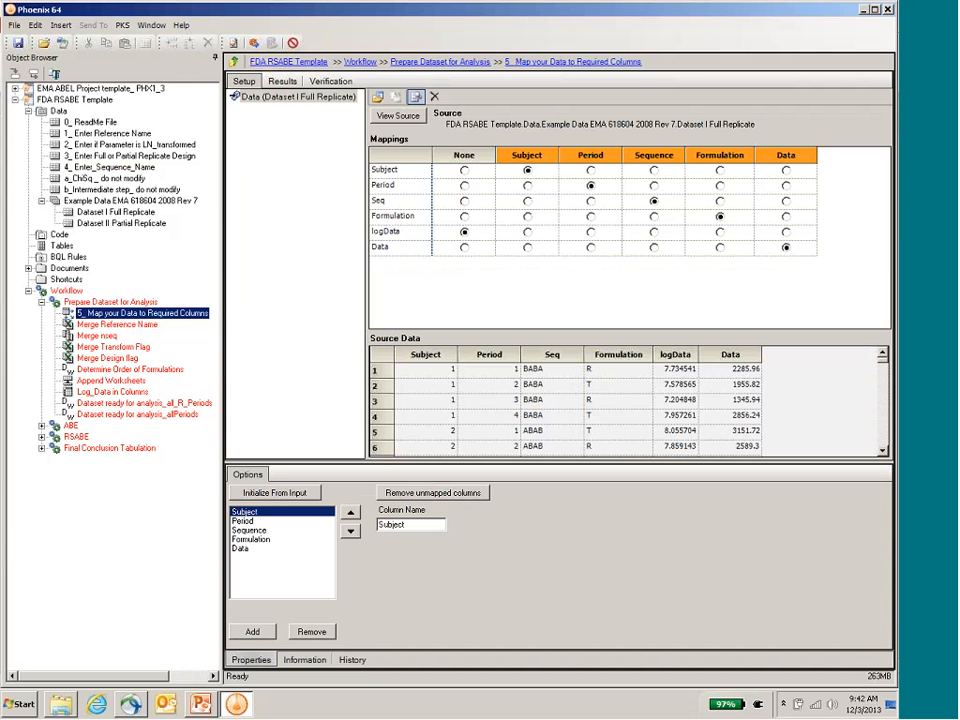
Step: Execute the FDA Prepare Dataset for Analysis steps in order, from column mapping through Dataset ready for analysis_allPeriods
left_click(254, 44)
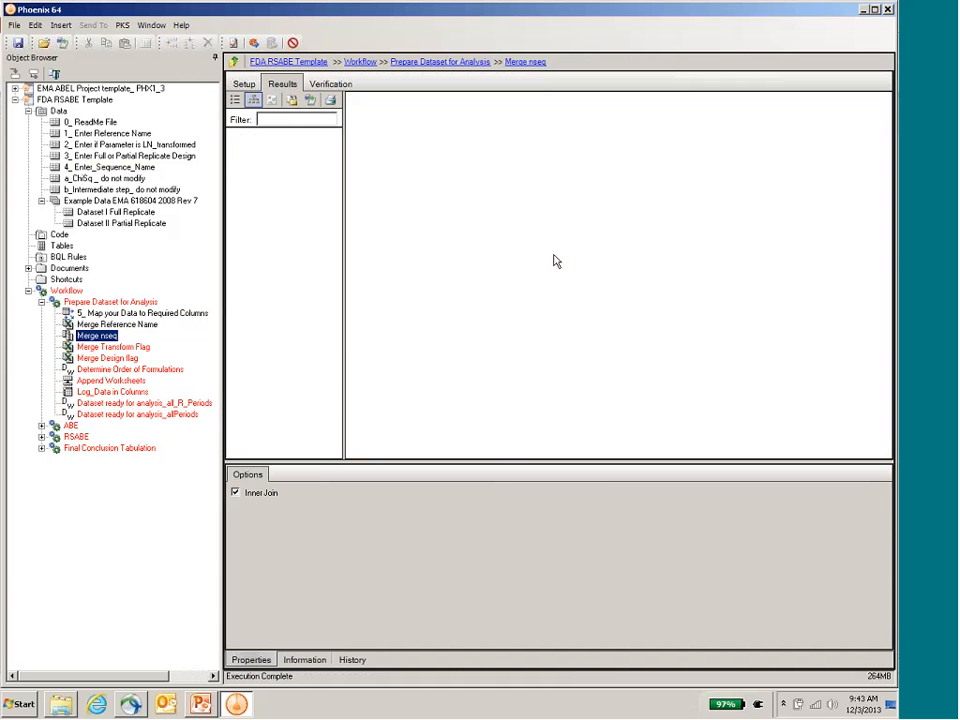
key("Down")
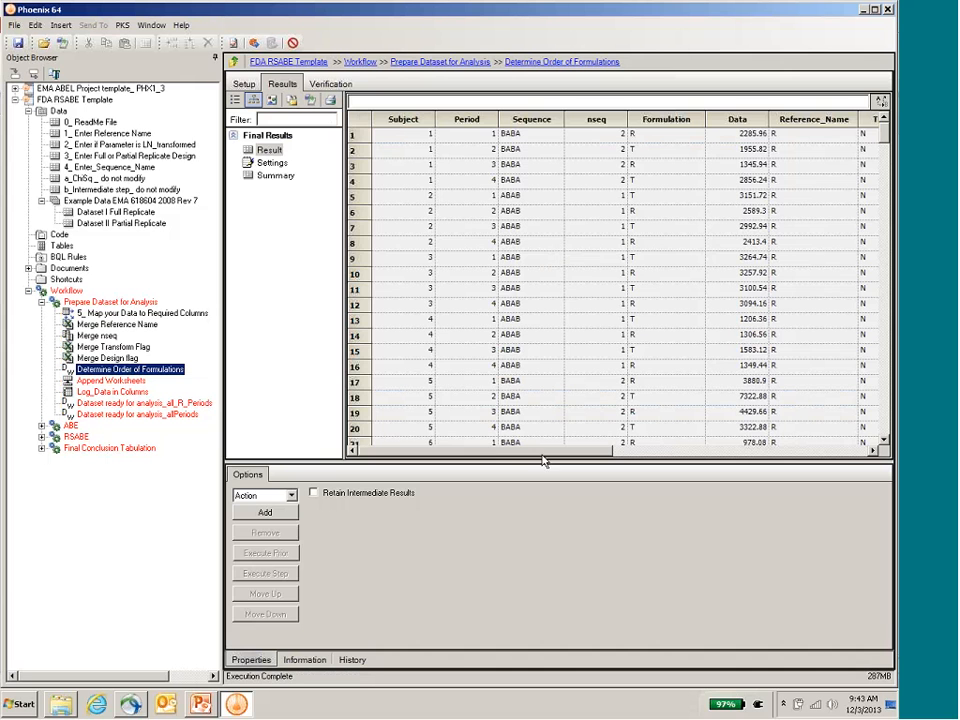
left_click_drag(543, 458, 803, 452)
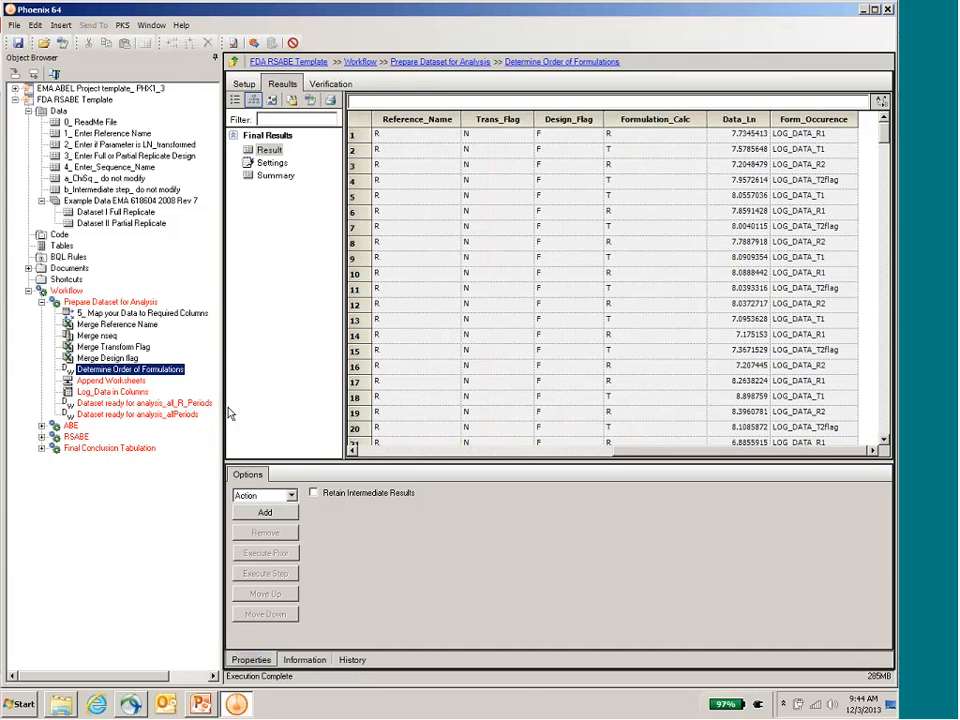
left_click(124, 383)
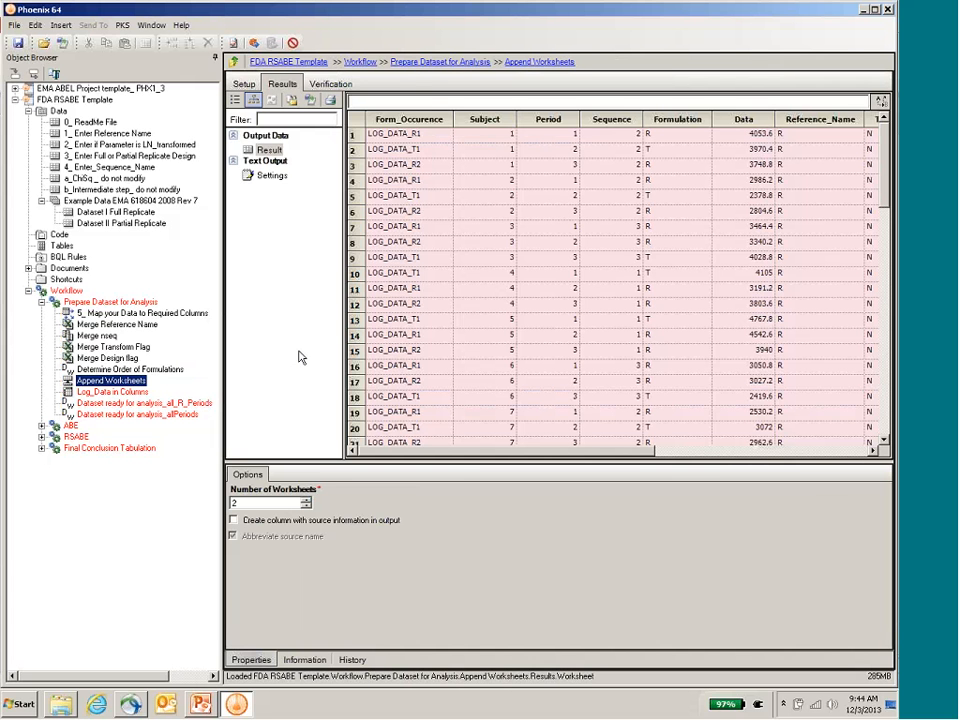
key("Down")
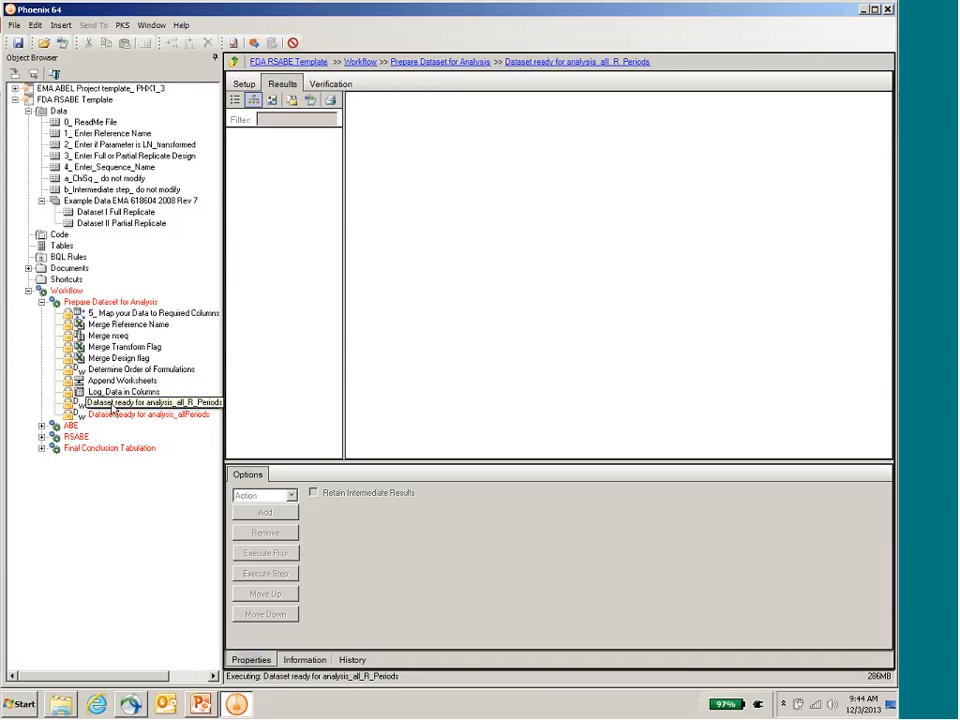
left_click(193, 404)
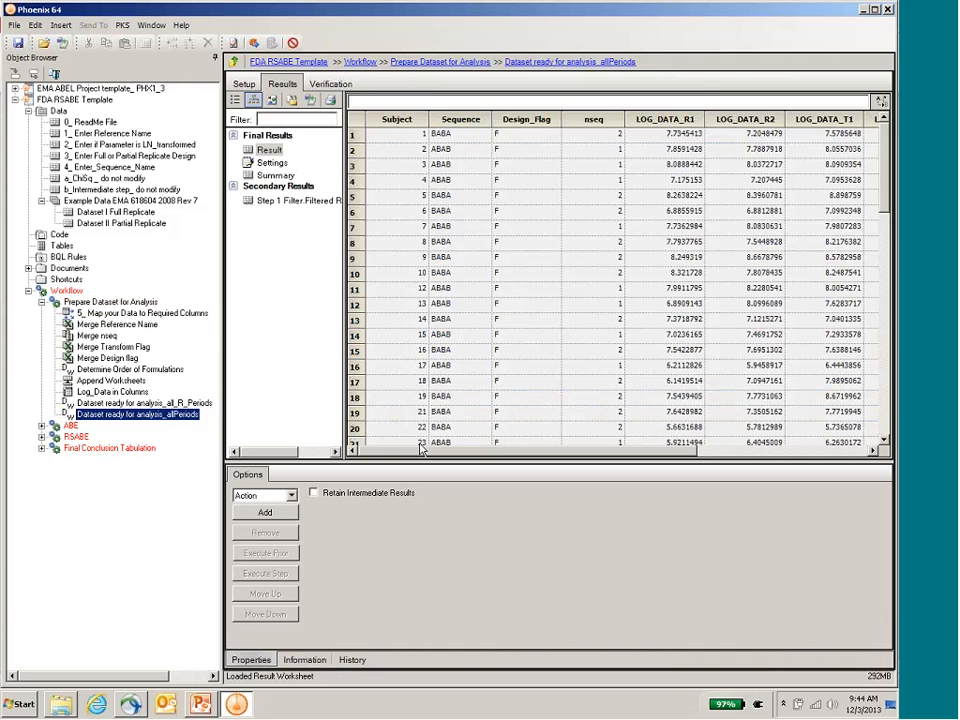
Step: Review the Dataset ready for analysis_allPeriods result table across to the ilat column
left_click(502, 318)
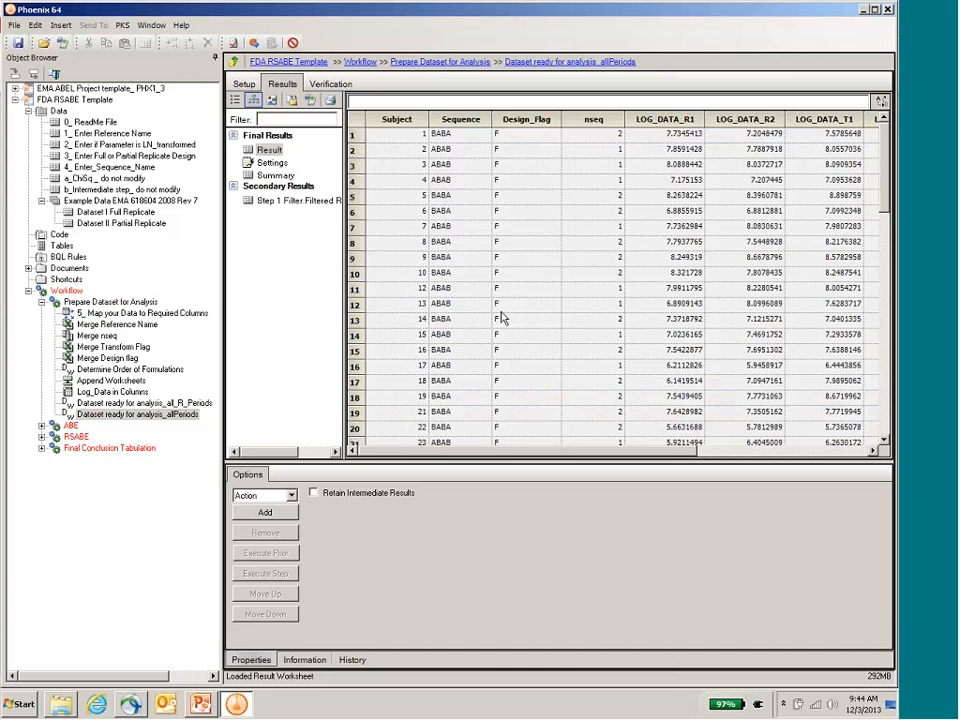
left_click(404, 136)
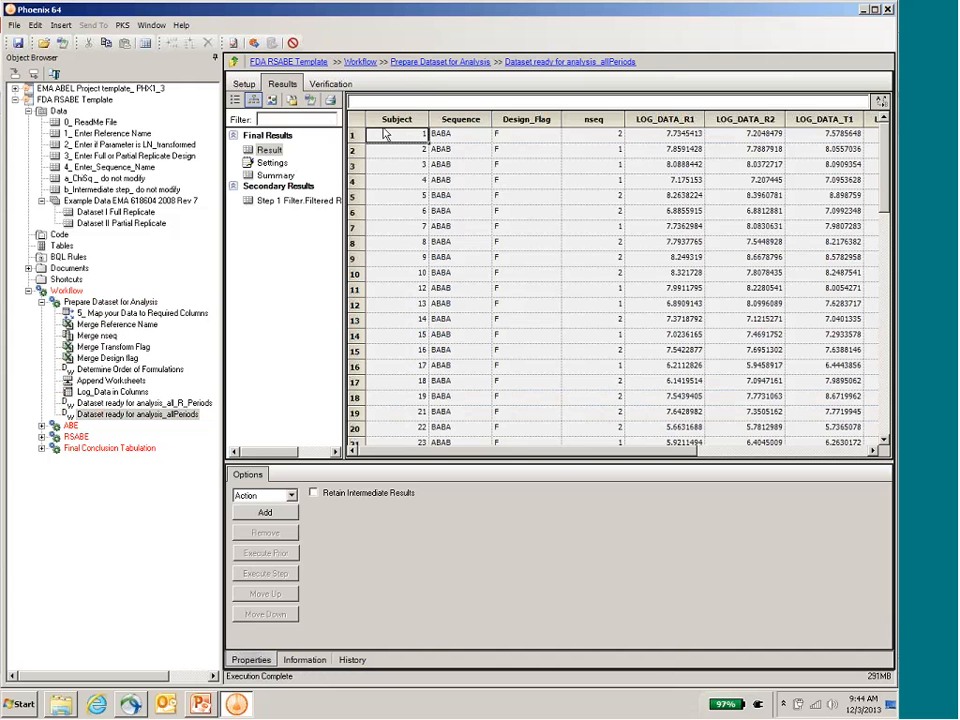
left_click(383, 131)
left_click_drag(611, 453, 781, 453)
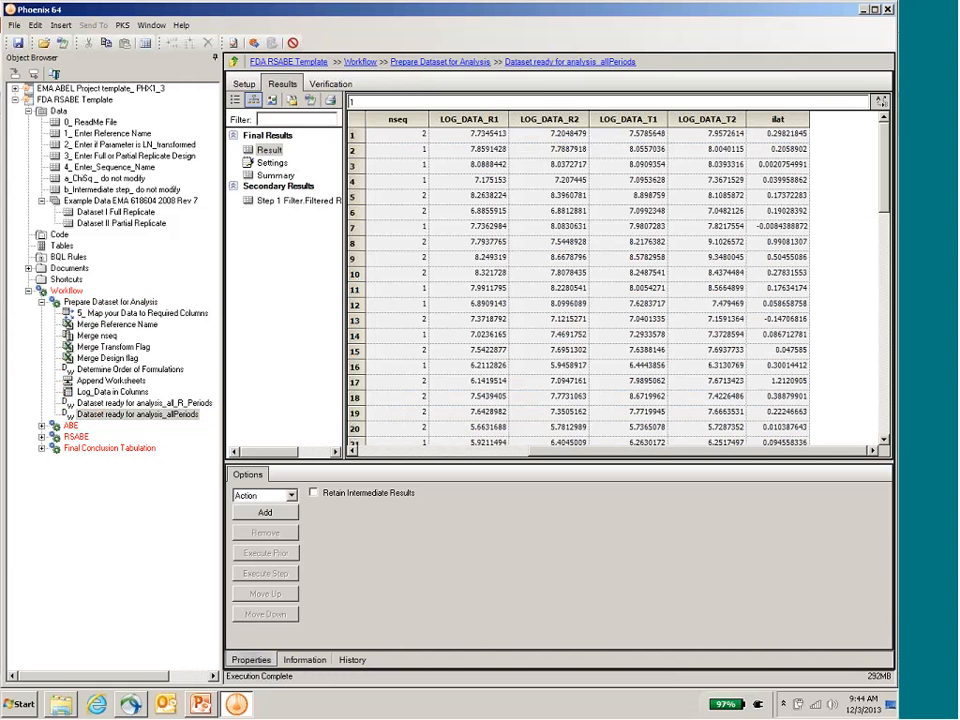
Step: Execute the FDA template's ABE workflow on the prepared data and show its Average BE Table
left_click(42, 426)
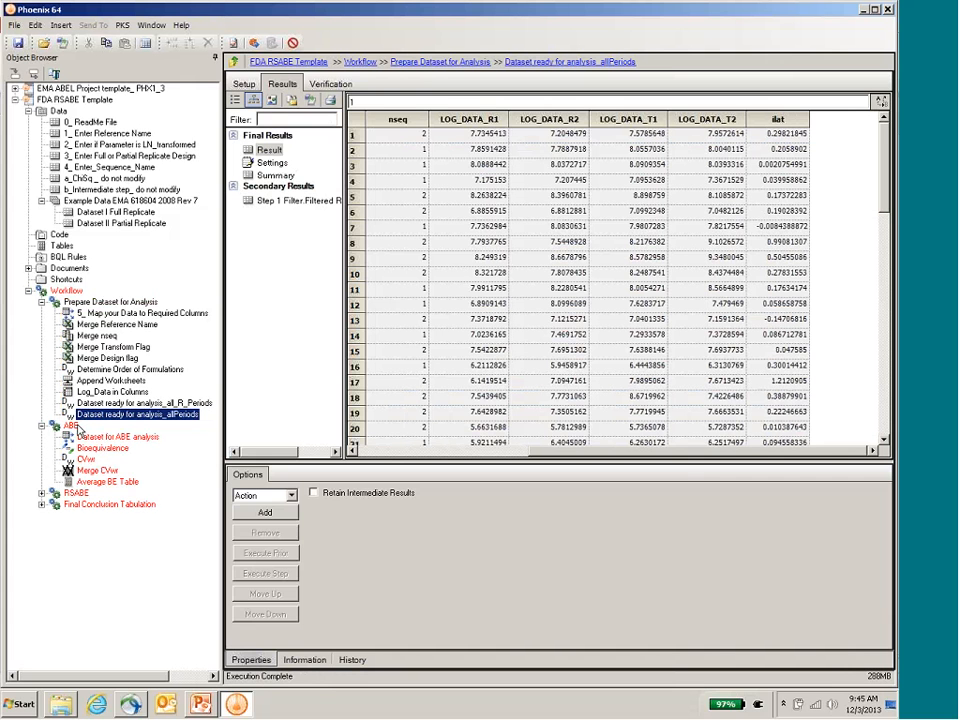
left_click(72, 426)
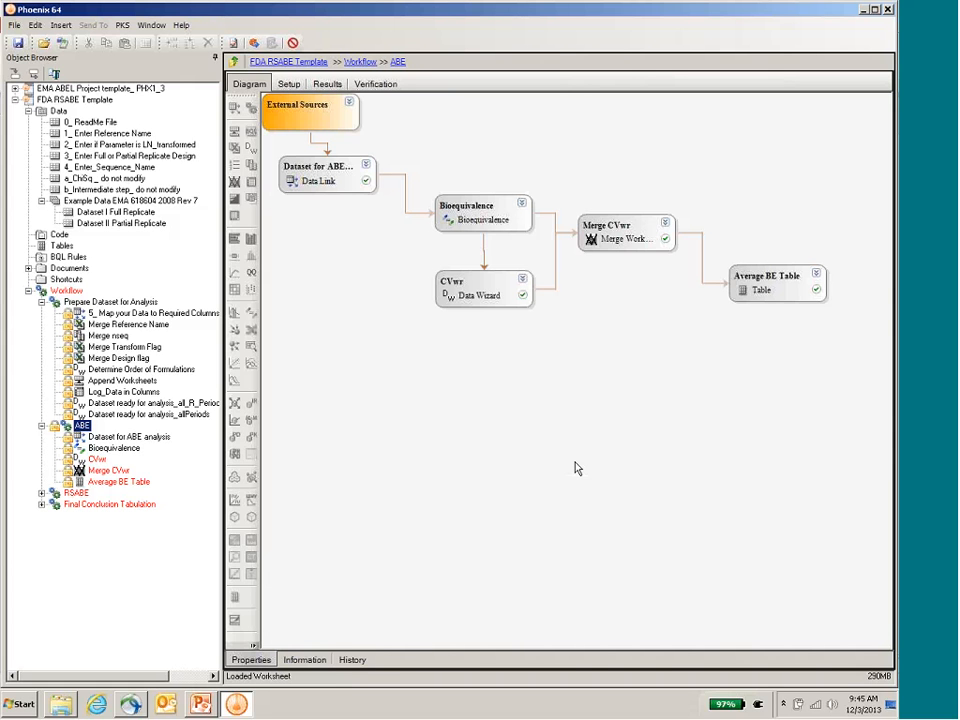
left_click(40, 494)
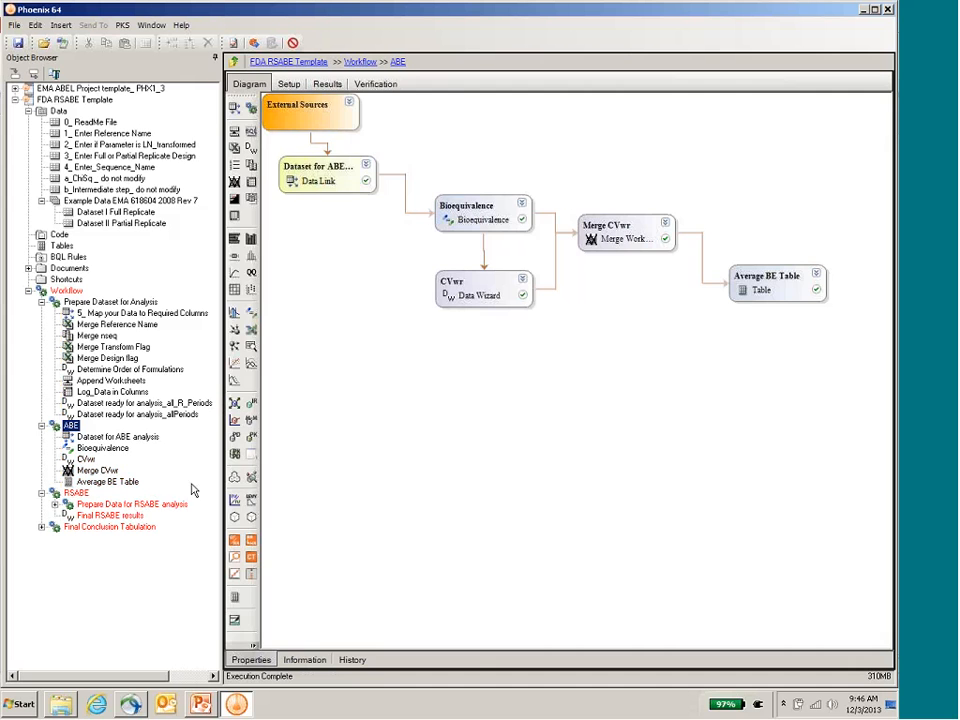
left_click(130, 481)
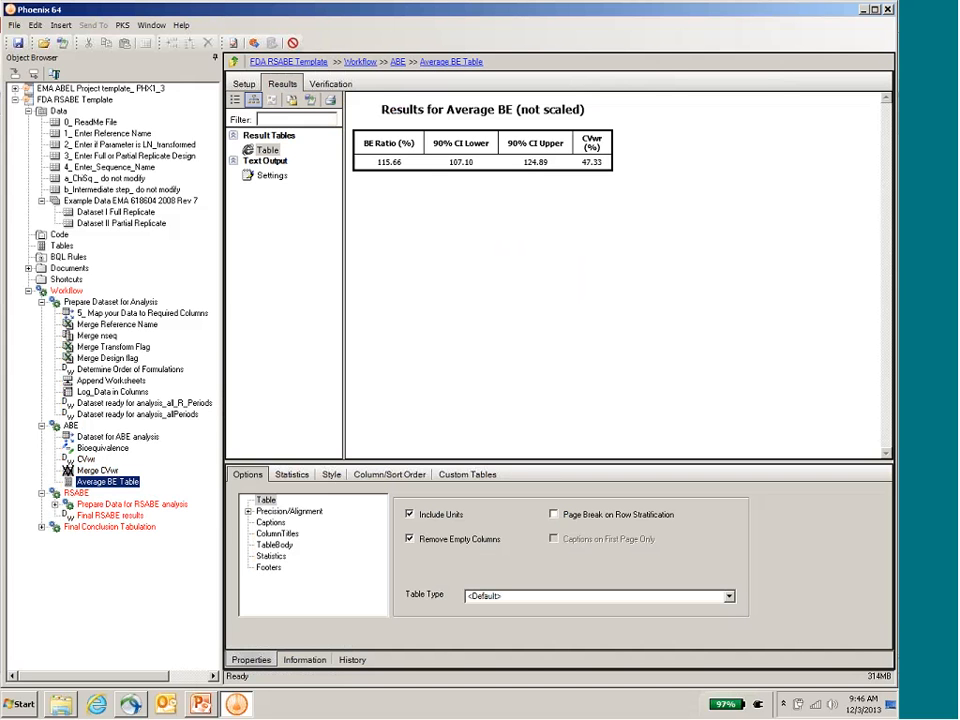
Step: Examine the Final RSABE results worksheet in the RSABE workflow and its transformation setup, including Step 9 Properties
left_click(42, 426)
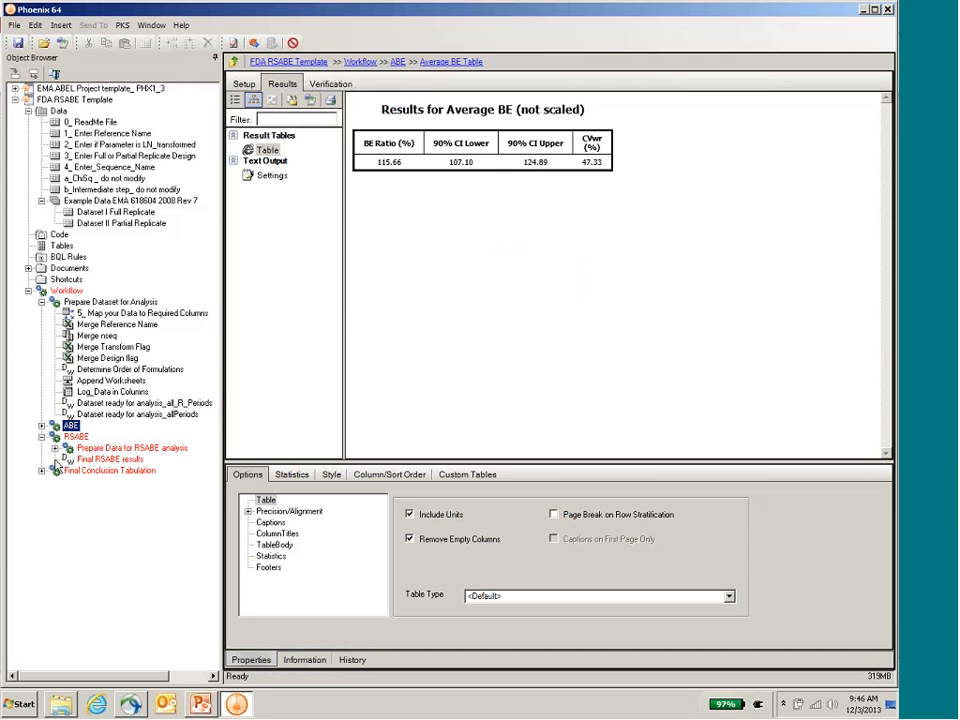
left_click(88, 460)
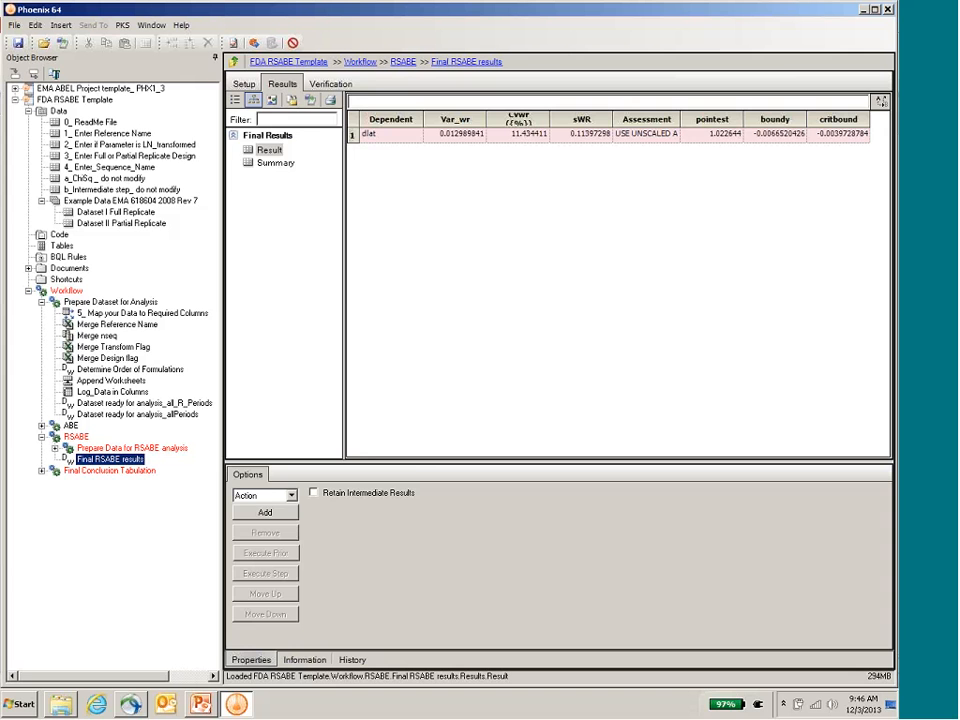
left_click(244, 83)
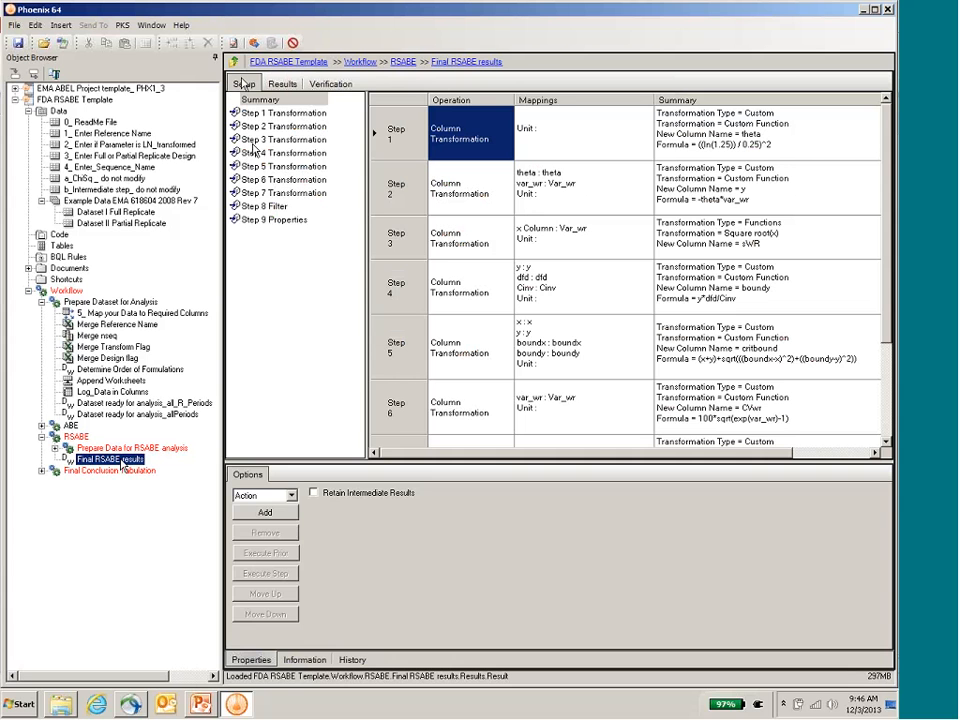
left_click(281, 221)
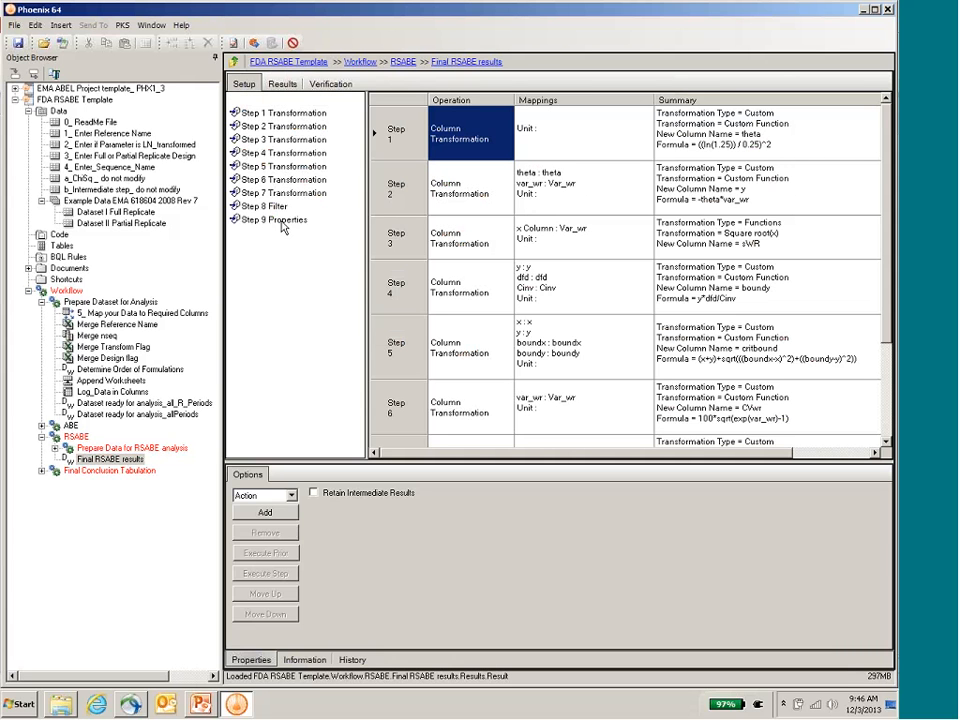
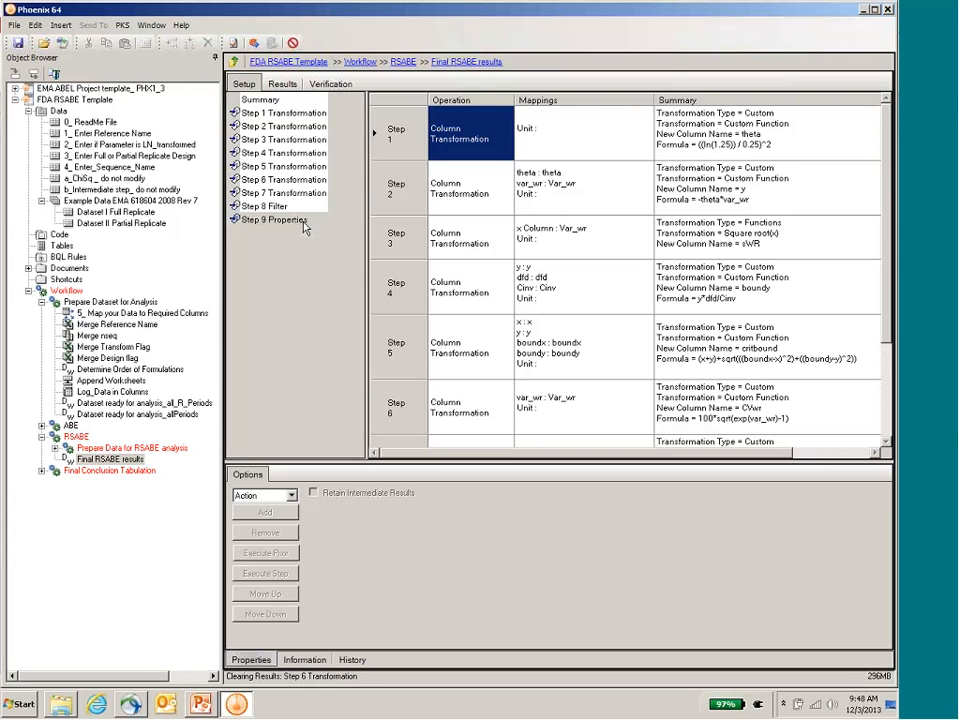
Step: Open Step 9 Properties of Final RSABE results and execute the object to produce its result worksheet
left_click(305, 228)
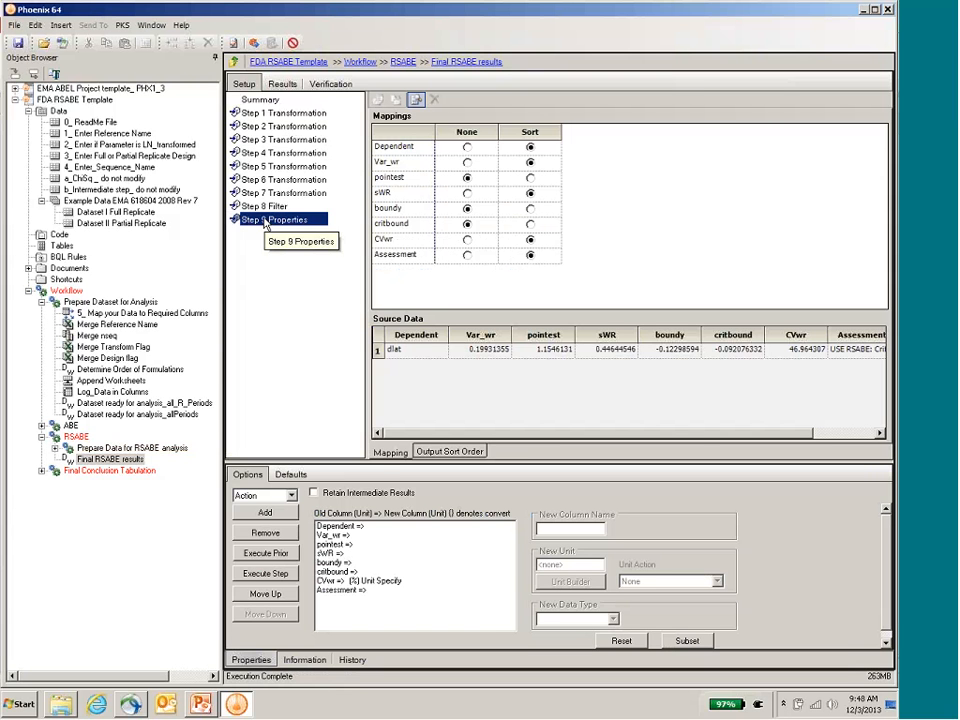
left_click(254, 44)
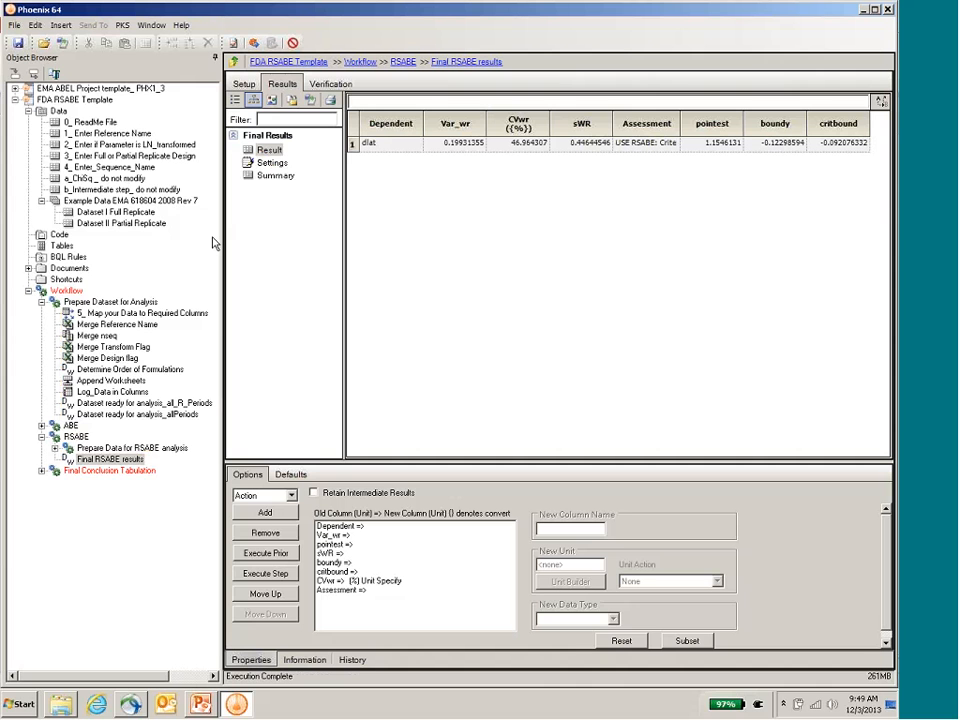
Step: Execute Merge CVwr_Result, Final RSABE results_Result and Join Worksheets in the FDA template's Final Conclusion Tabulation workflow
left_click(42, 471)
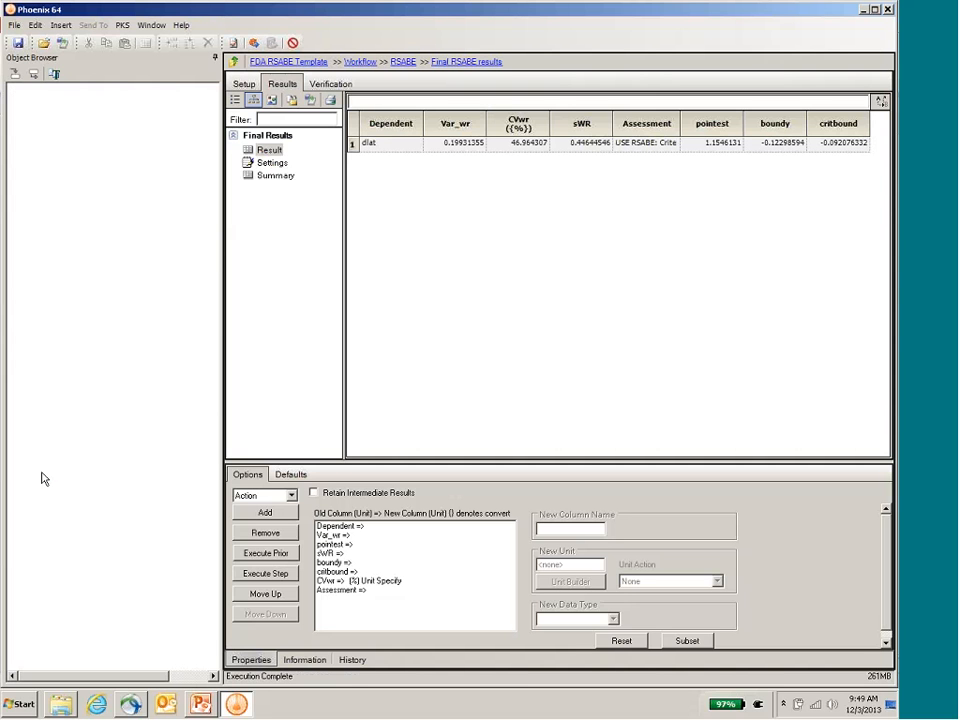
left_click(105, 481)
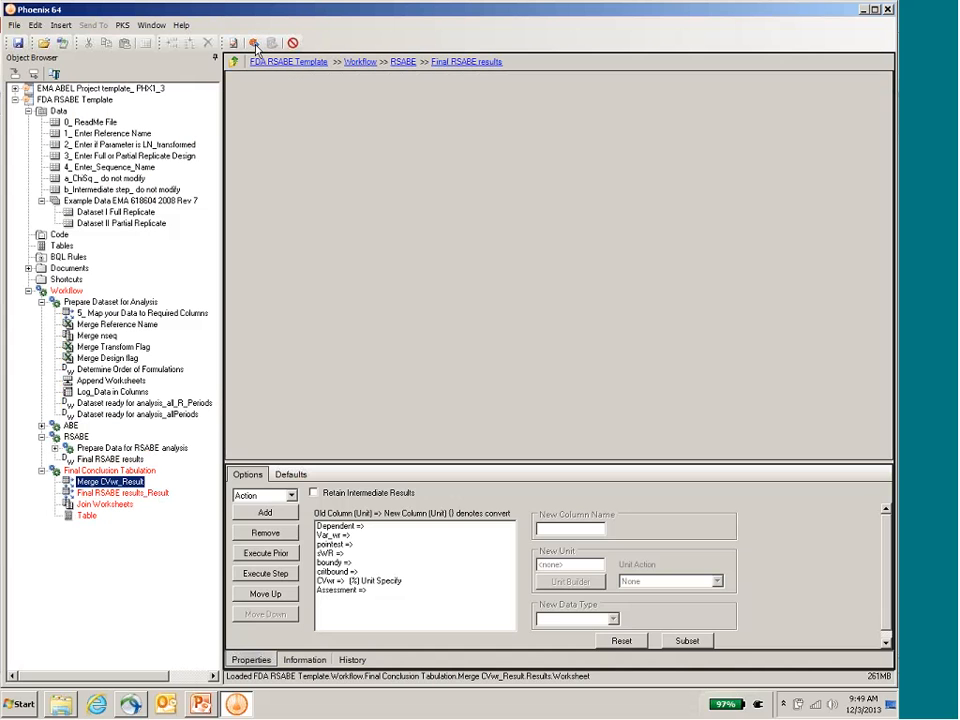
left_click(254, 44)
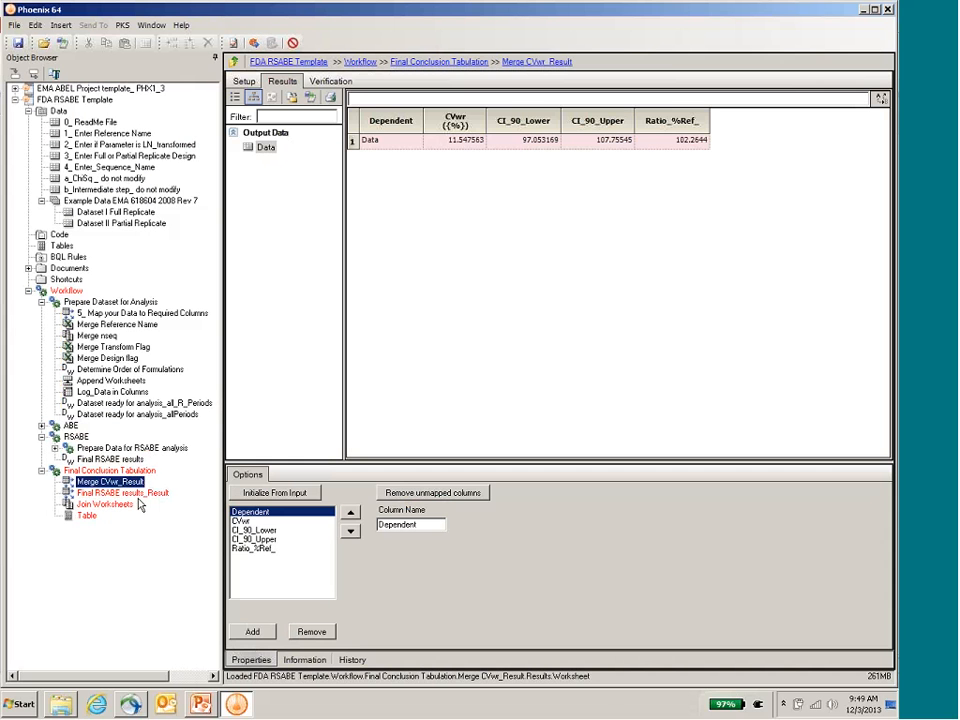
left_click(142, 493)
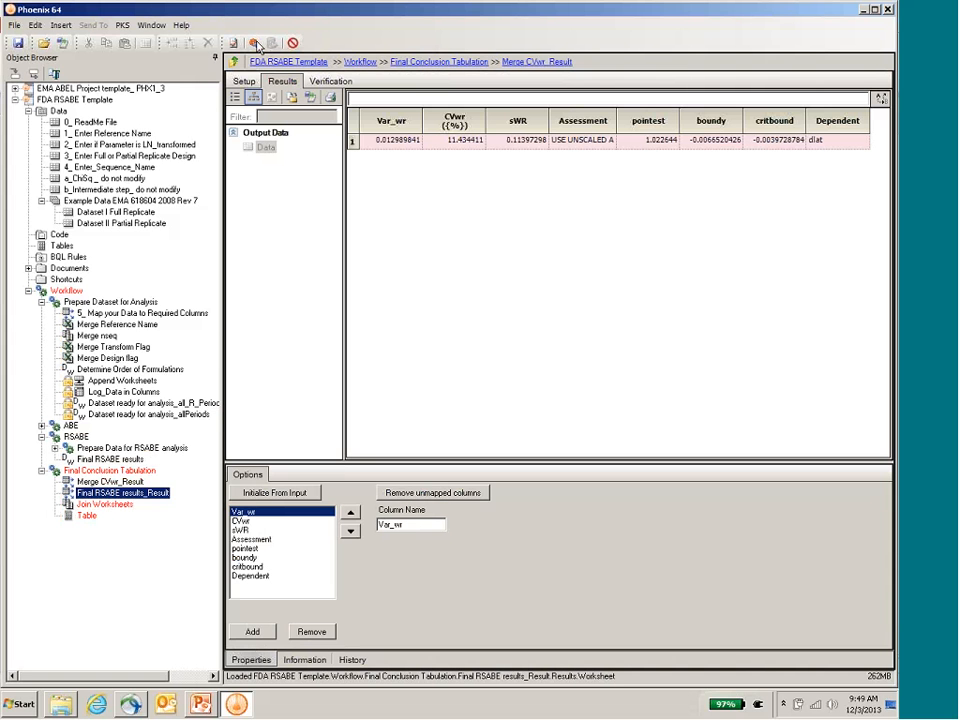
left_click(254, 43)
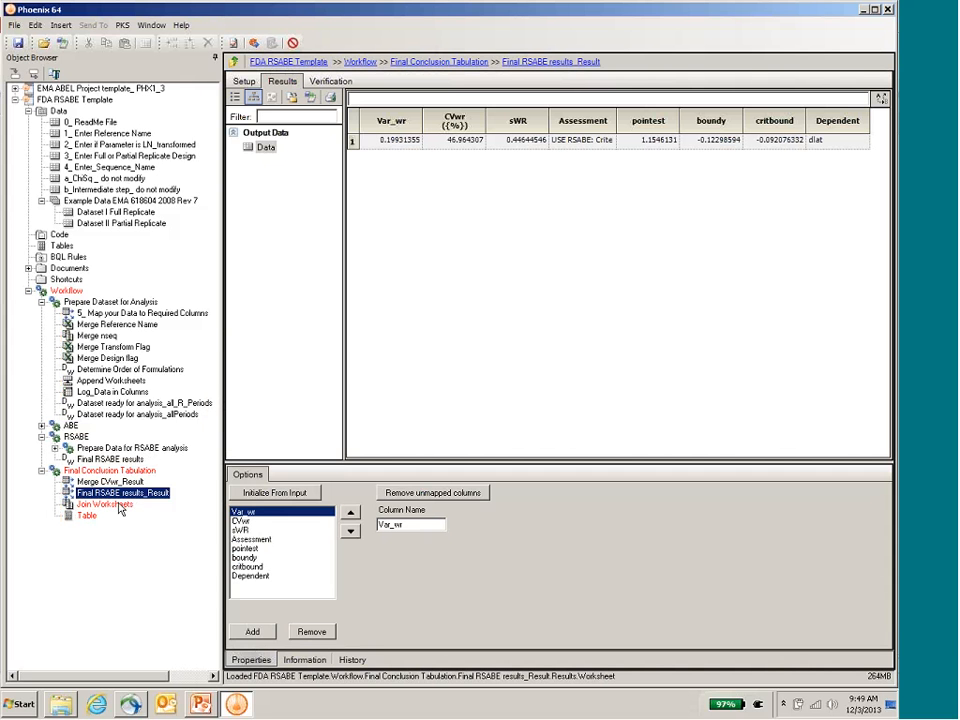
left_click(117, 507)
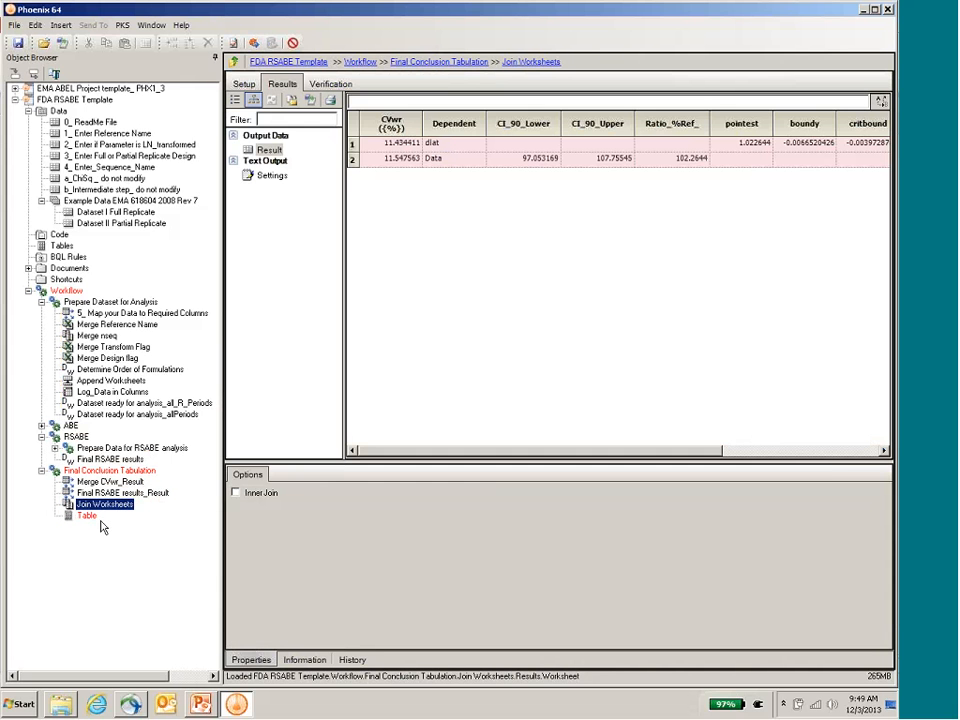
Step: Execute the Table object of the Final Conclusion Tabulation and review its full width of ABE and RSABE columns
left_click(92, 516)
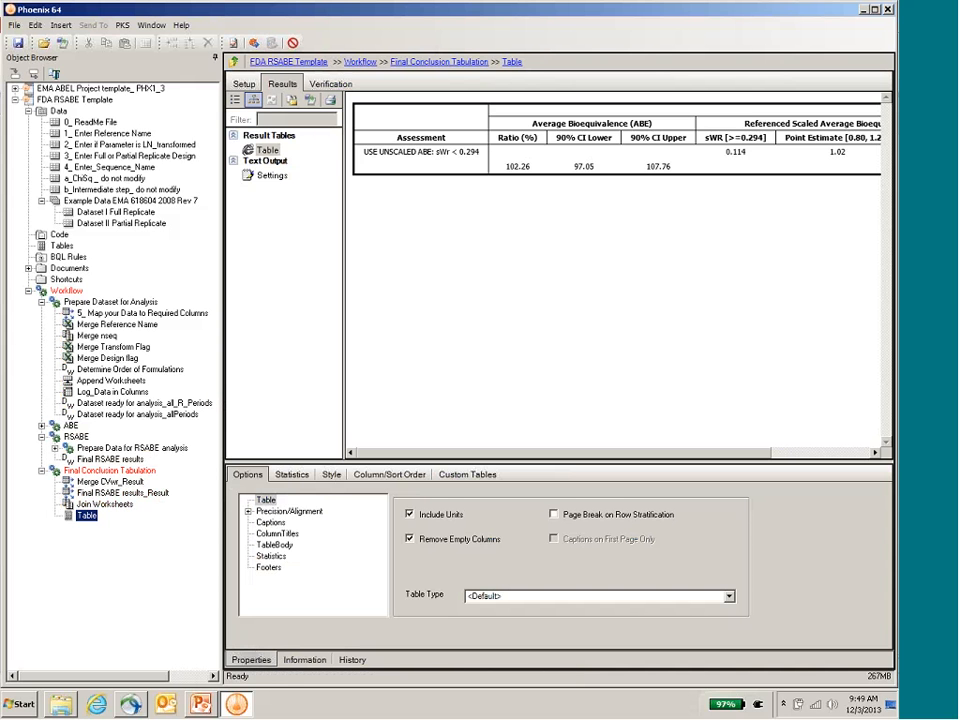
left_click(254, 44)
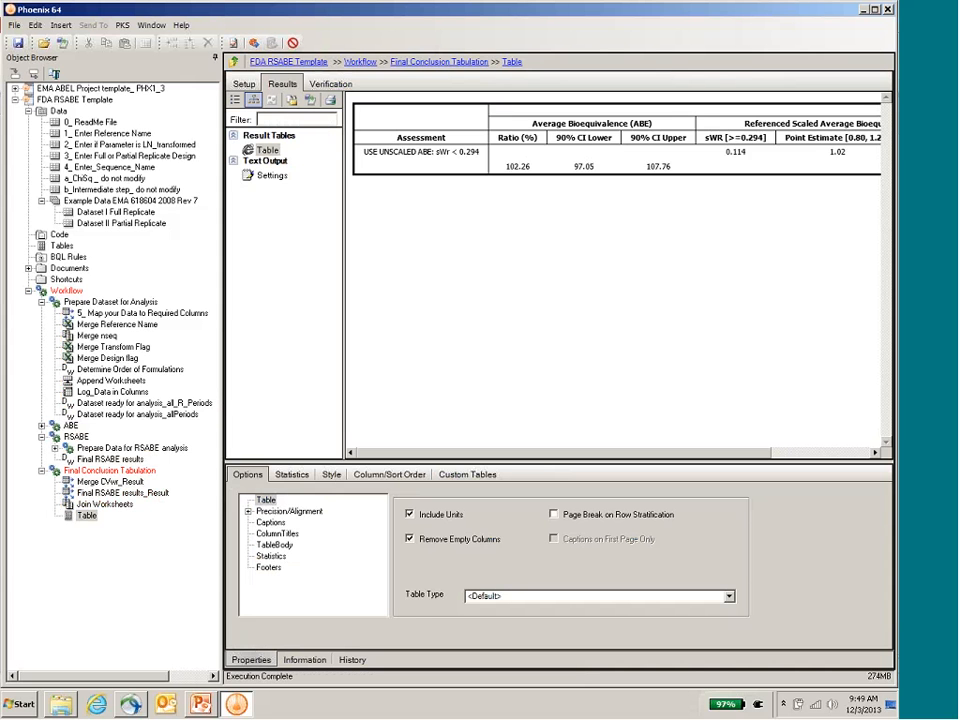
left_click(88, 516)
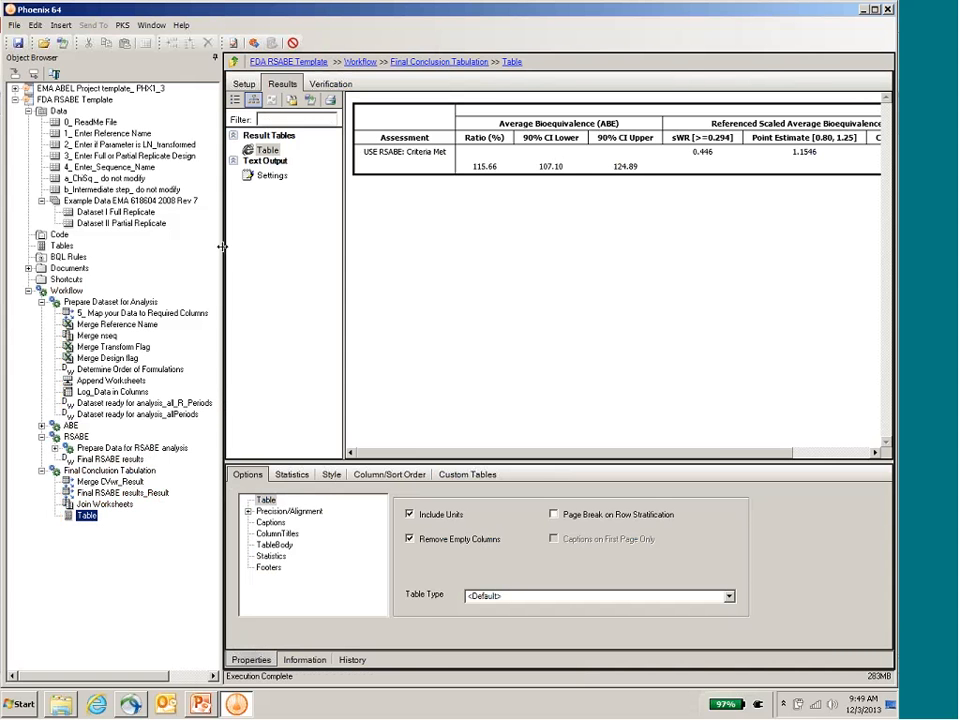
left_click_drag(222, 246, 114, 246)
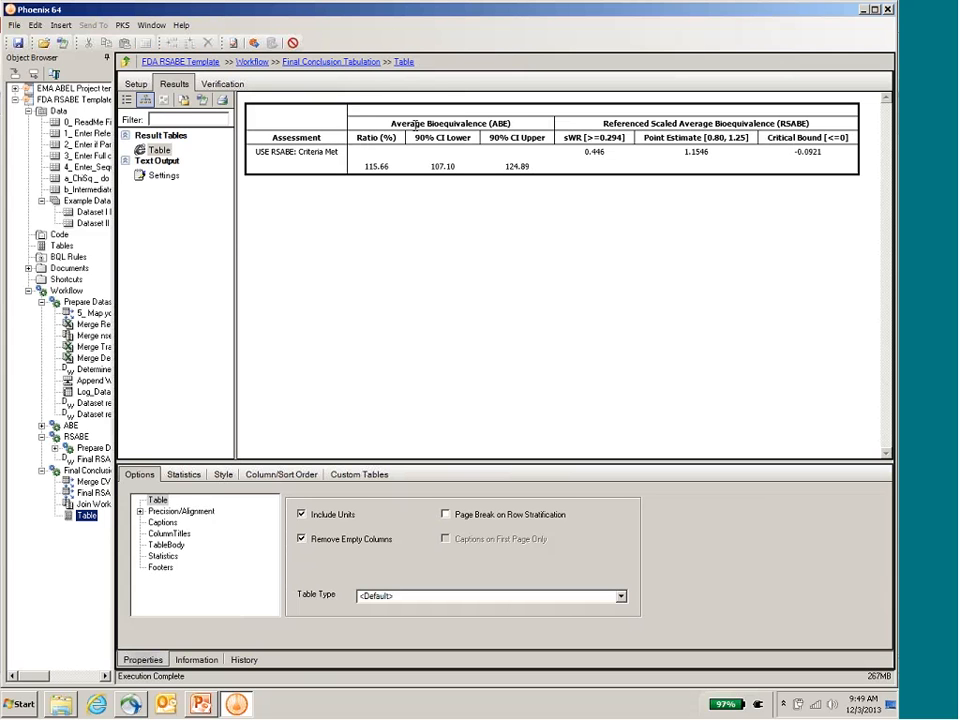
left_click_drag(108, 240, 249, 238)
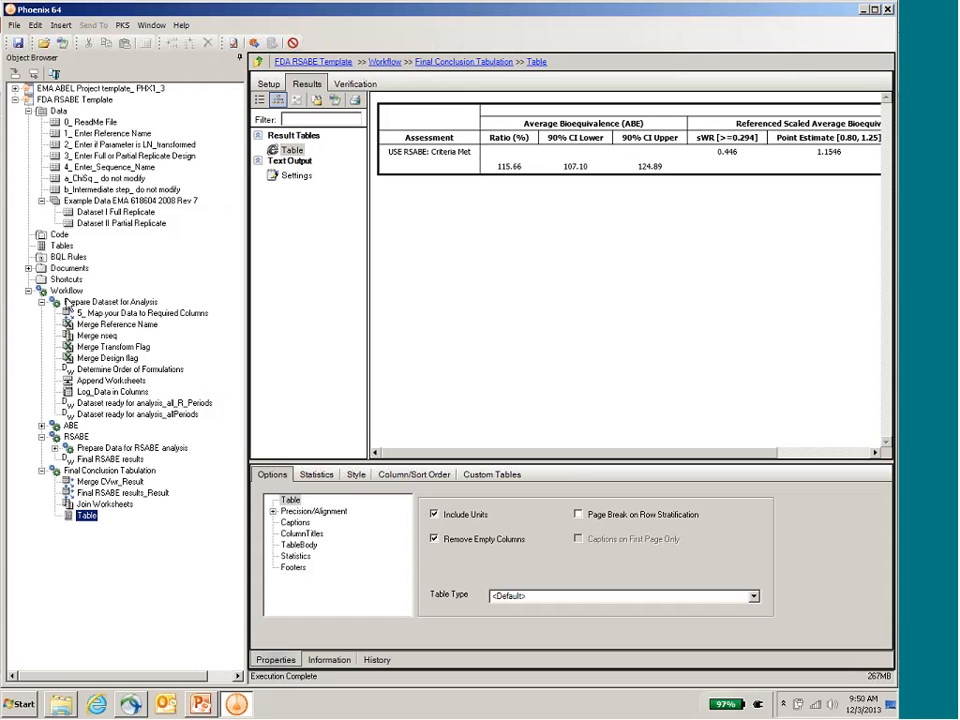
Step: Compare the Map your Data to Required Columns mappings in the FDA RSABE template and the EMA ABEL template
left_click(112, 314)
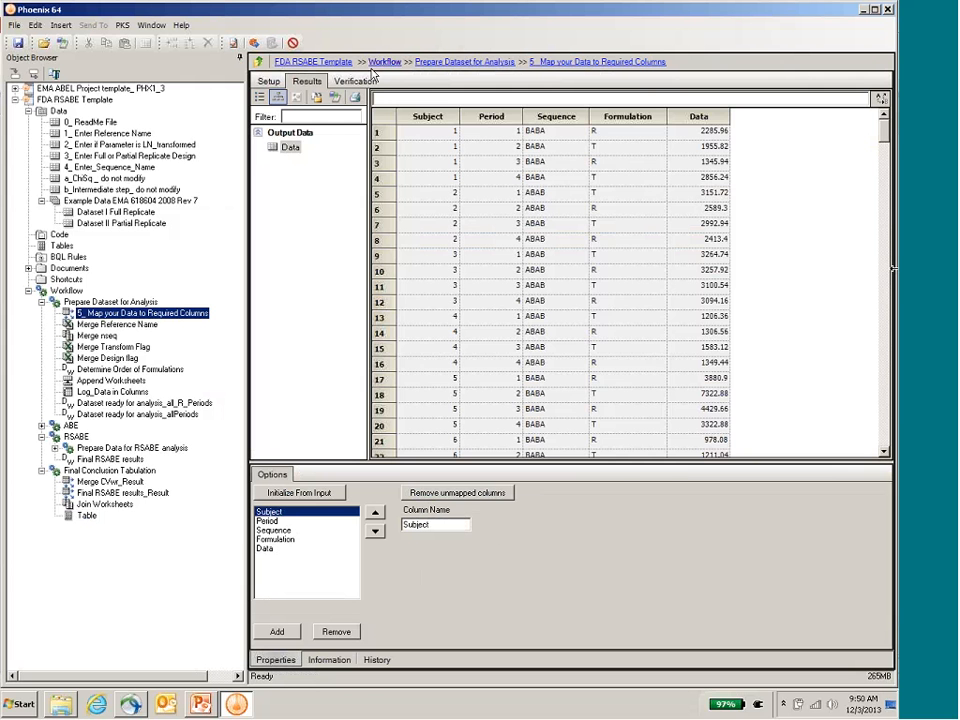
left_click(268, 80)
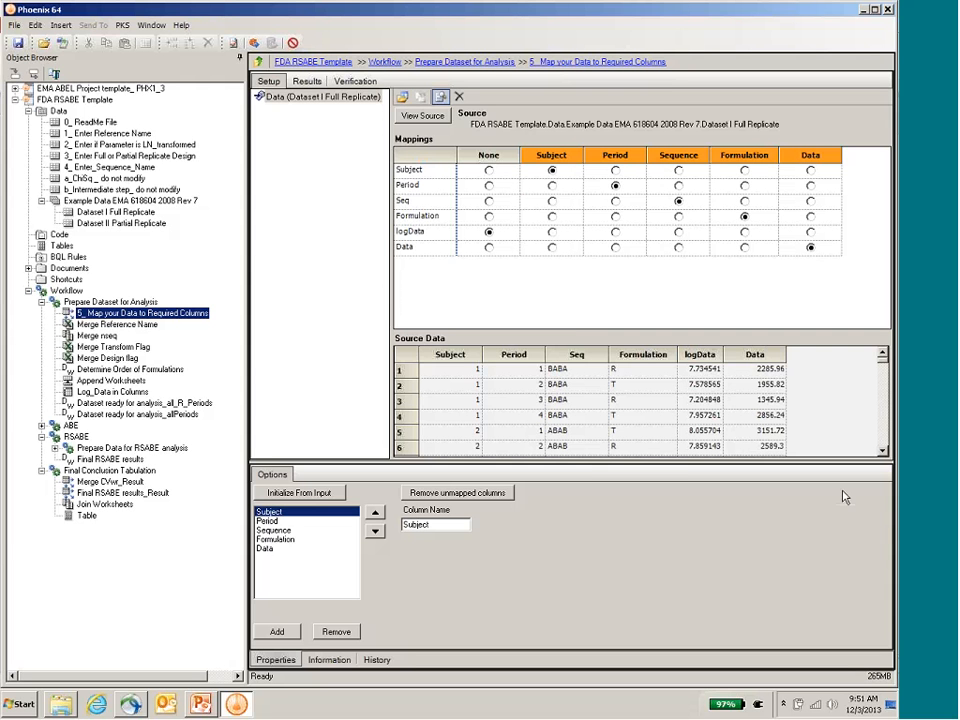
left_click(15, 99)
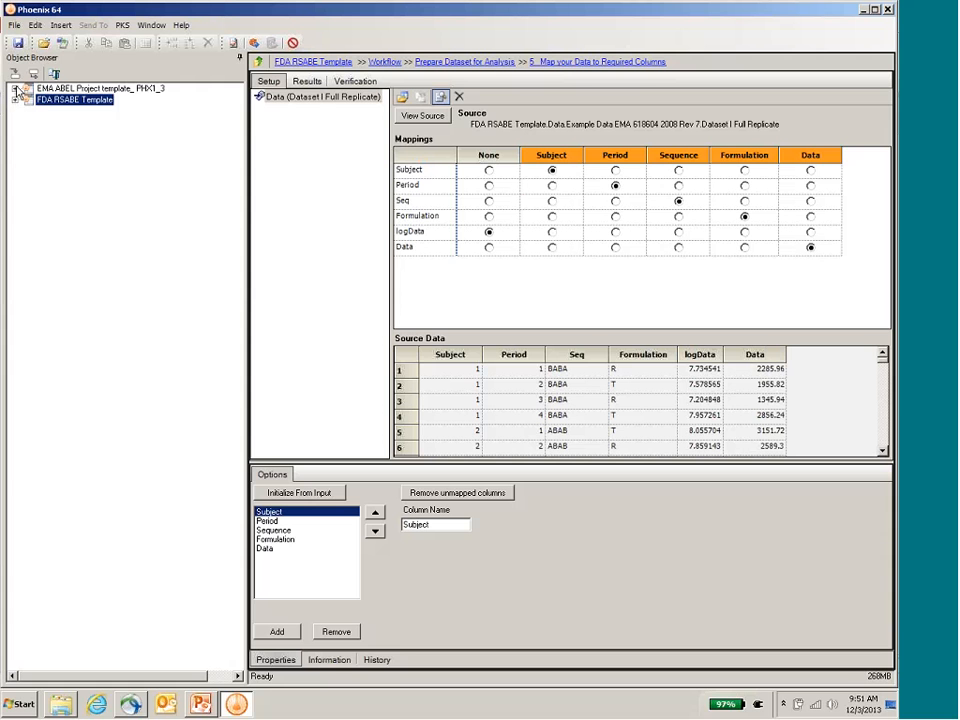
left_click(17, 88)
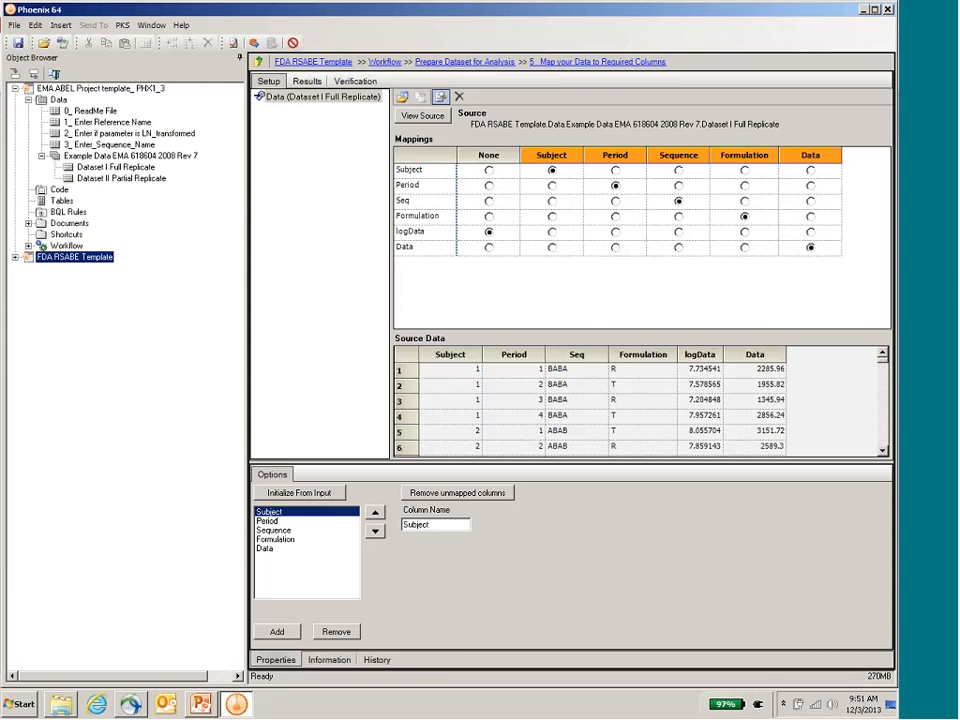
left_click(28, 245)
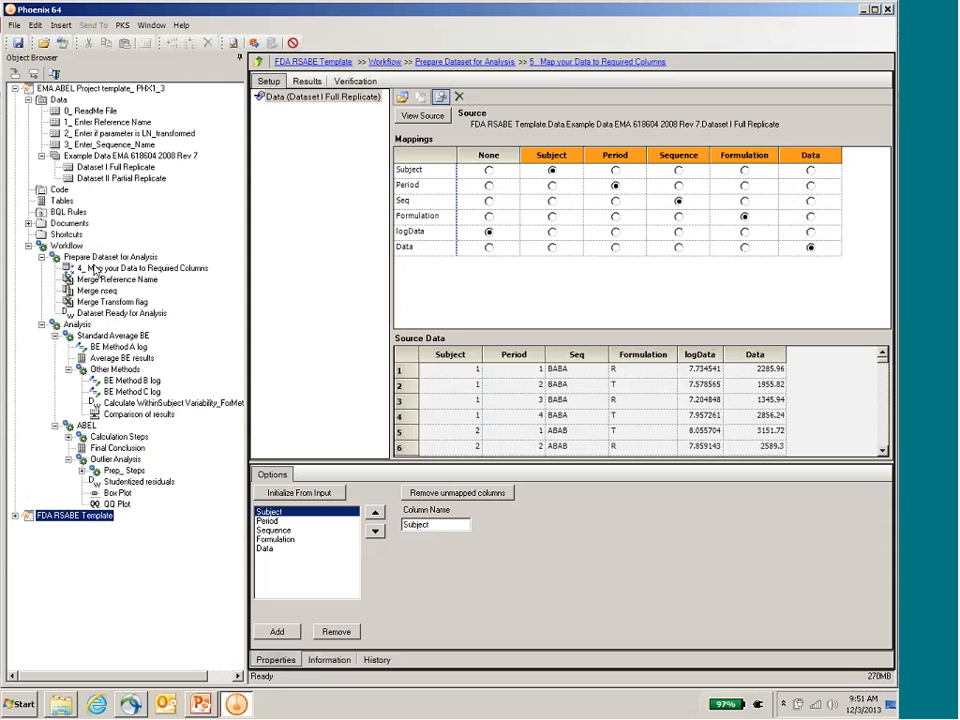
left_click(93, 268)
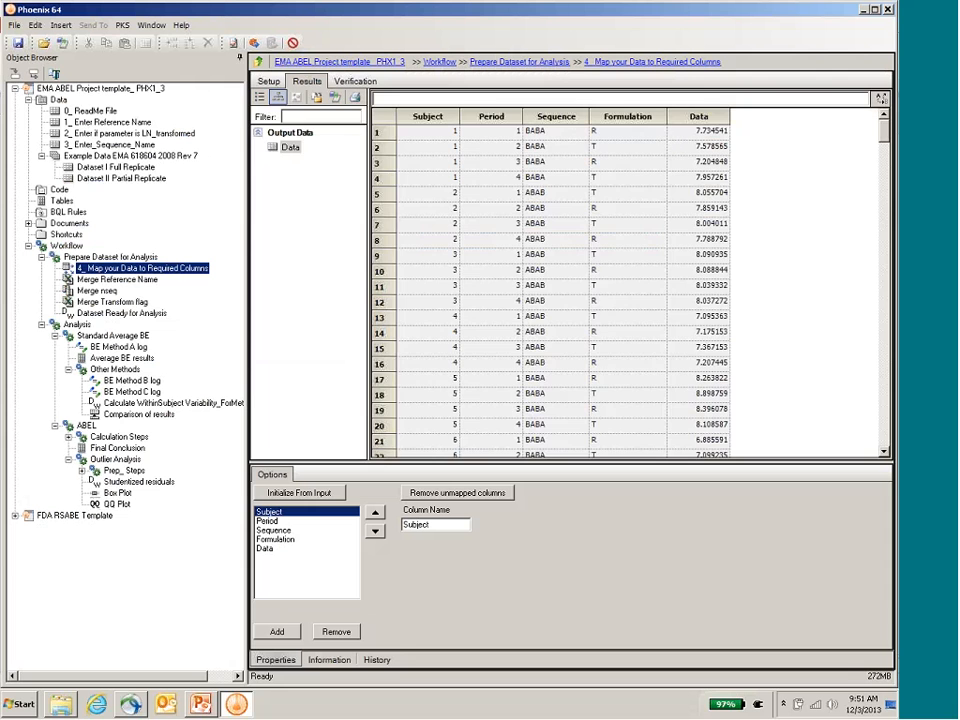
left_click(262, 81)
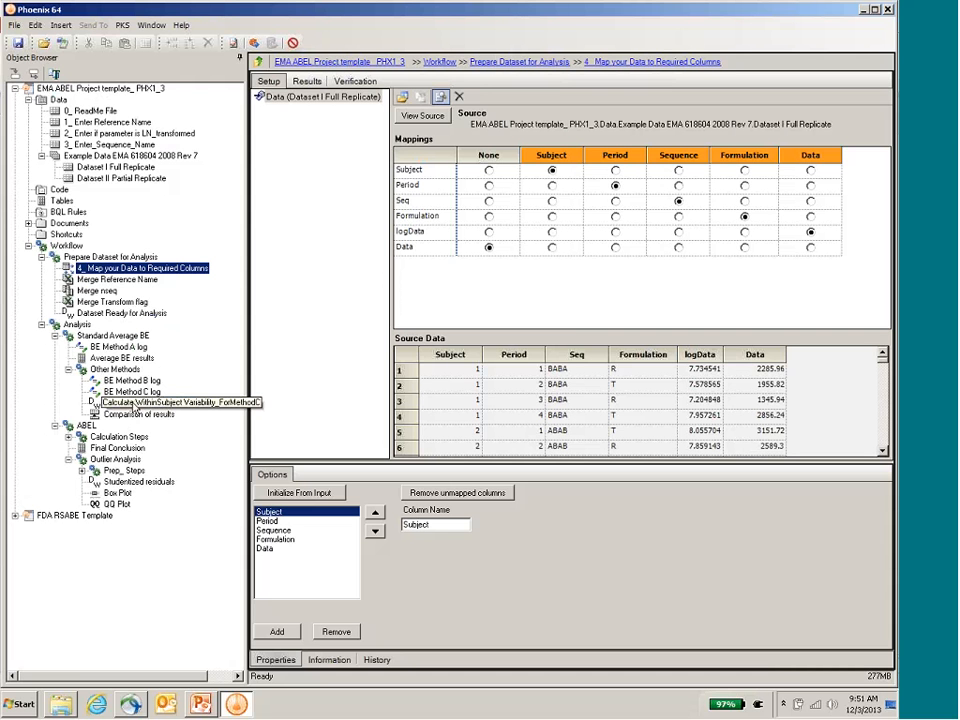
Step: Review the EMA template's BE Method C log results and the BE Method_Average Bioequivalence data link's source and description
left_click(131, 391)
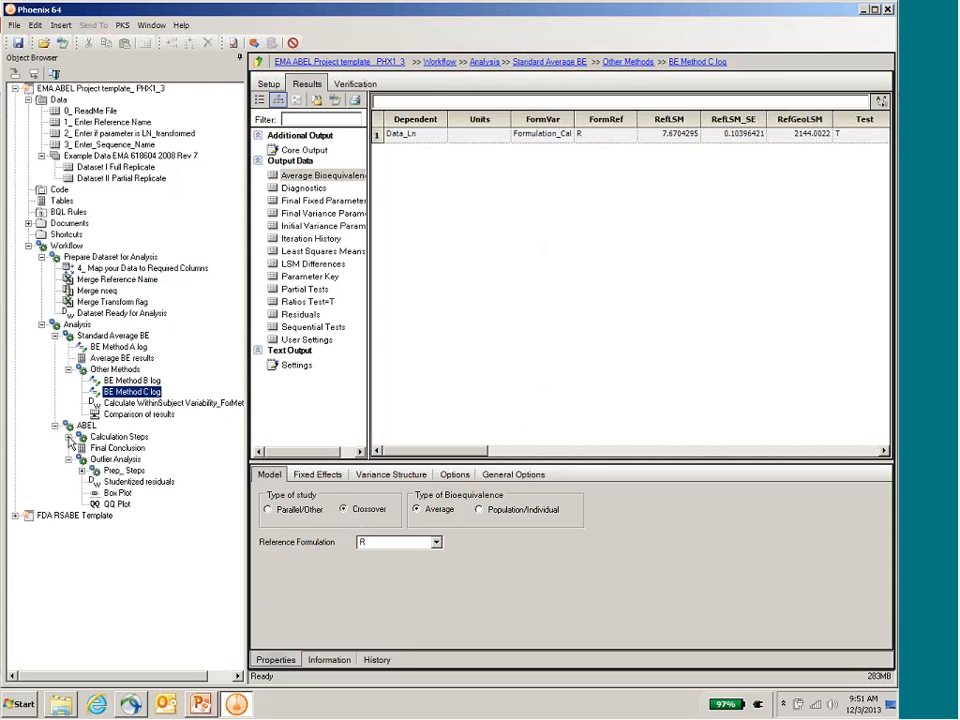
left_click(69, 437)
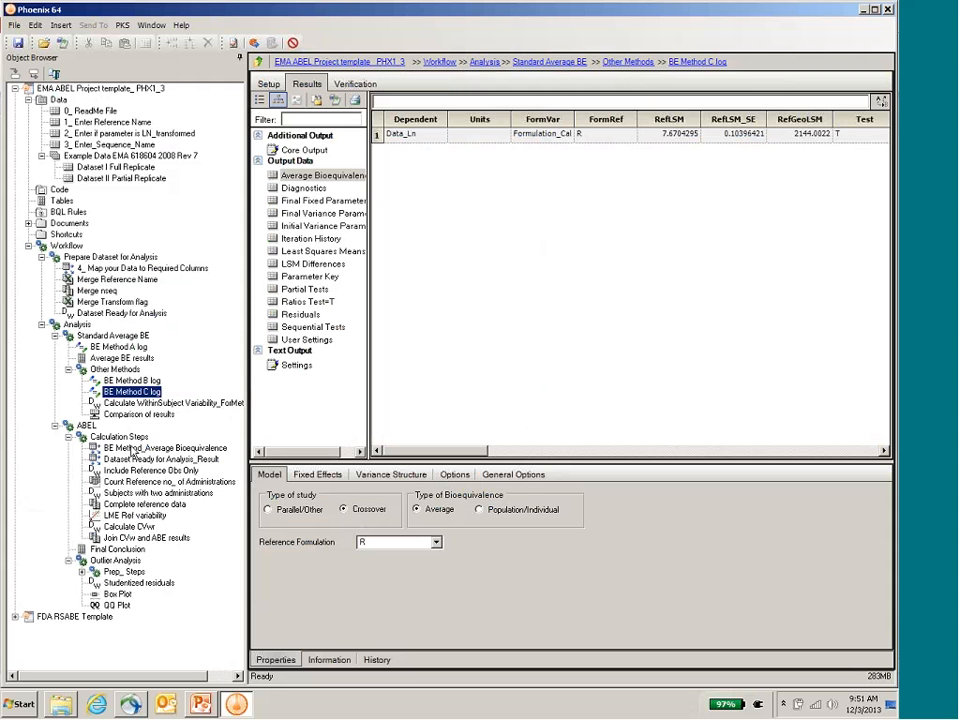
left_click(131, 449)
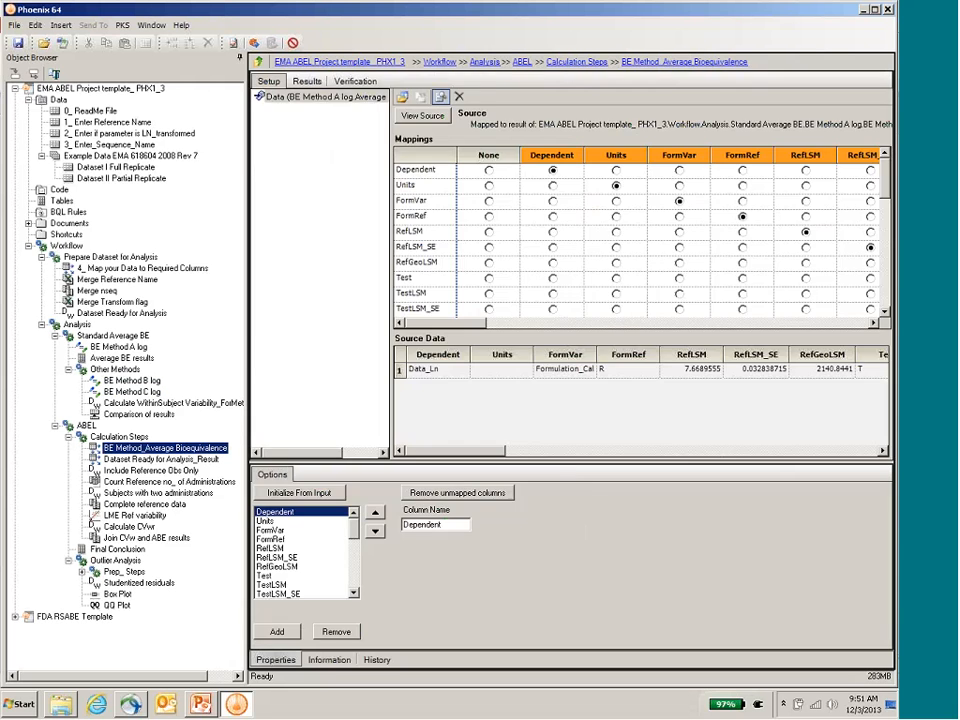
left_click(332, 661)
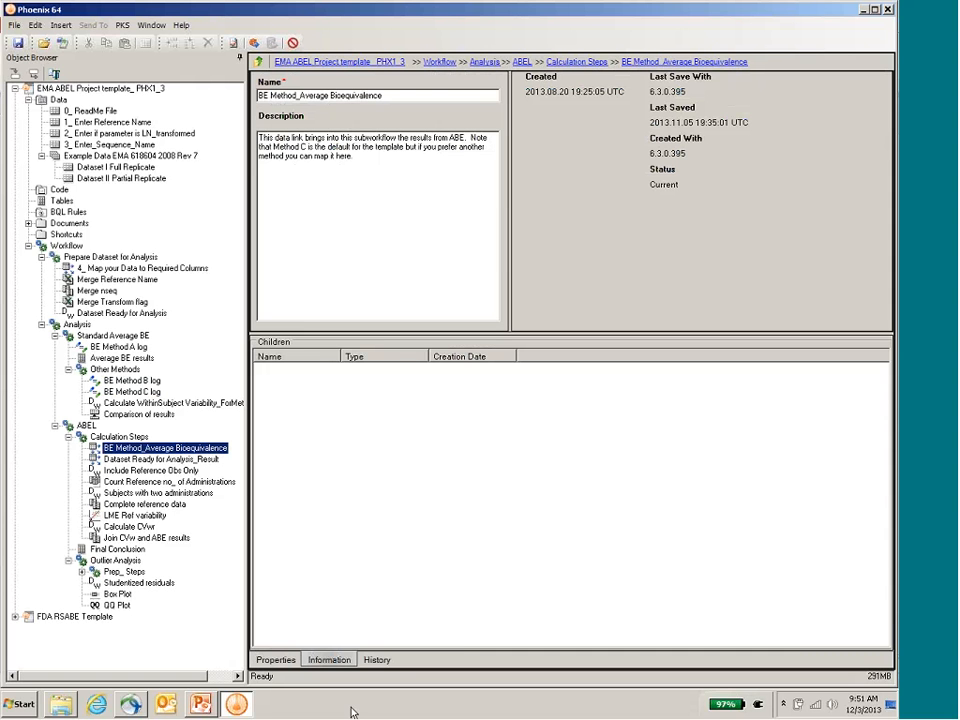
left_click(277, 660)
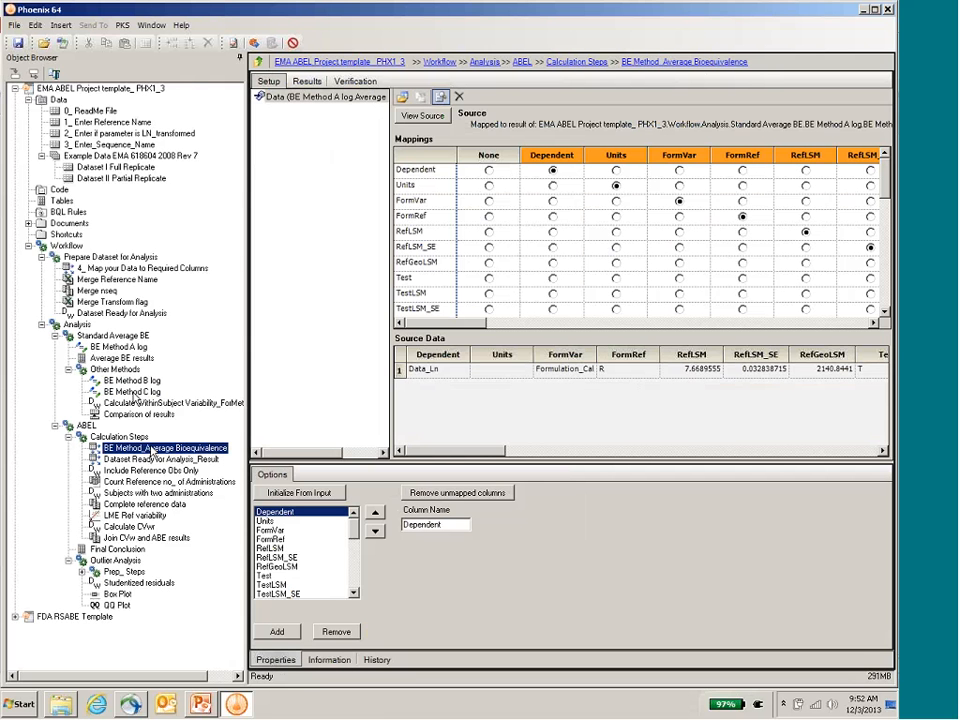
Step: Map the Average Bioequivalence result of BE Method C log to the BE Method_Average Bioequivalence data link and check its column mappings
left_click_drag(133, 391, 658, 242)
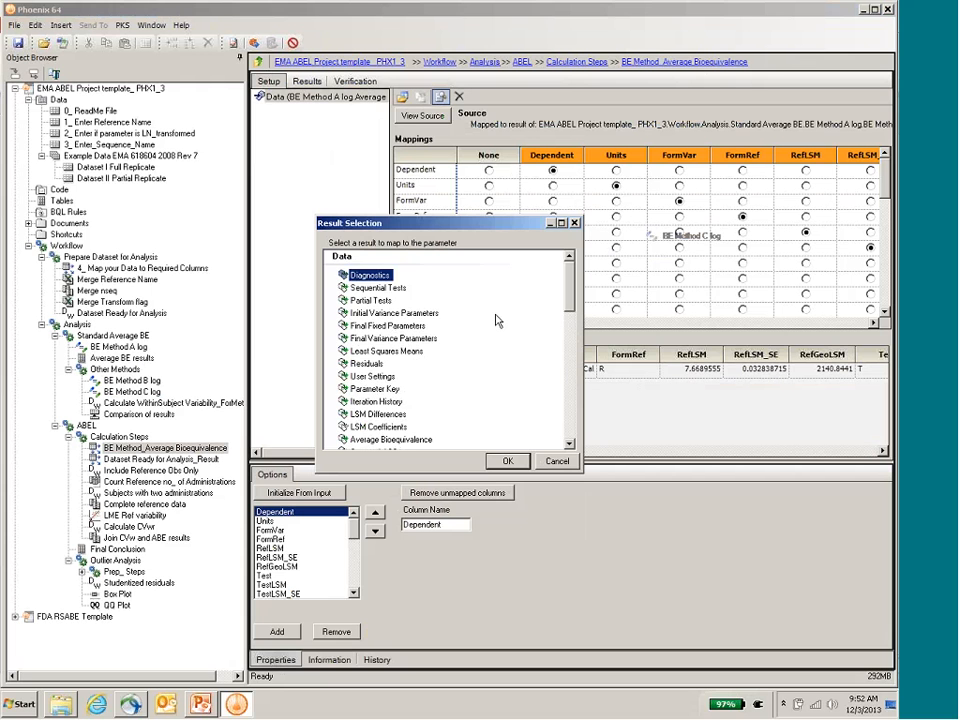
left_click(398, 441)
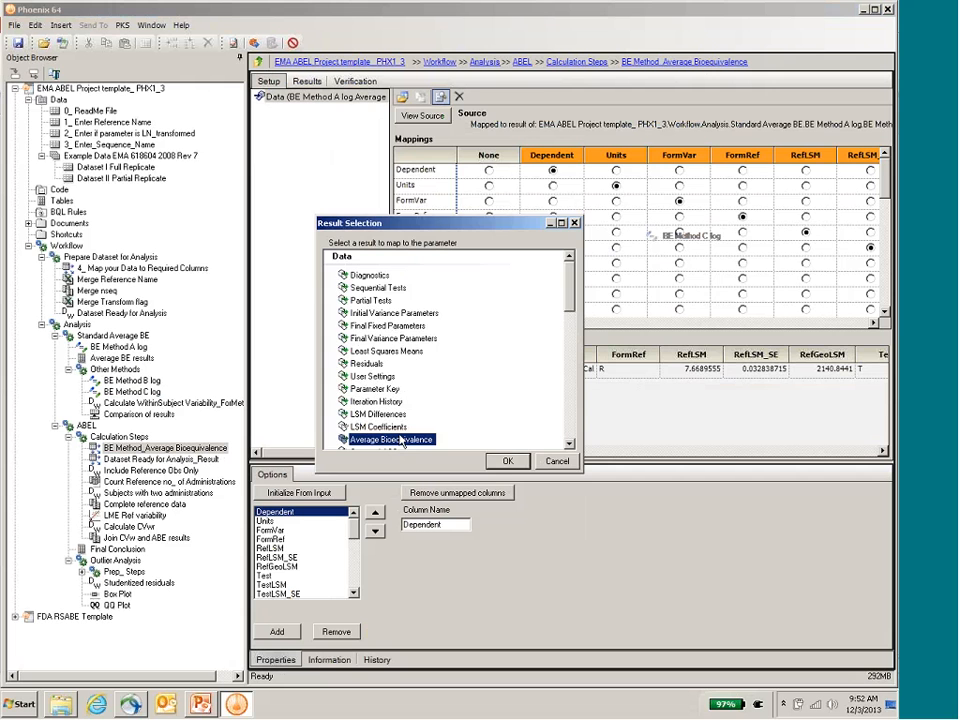
left_click(508, 462)
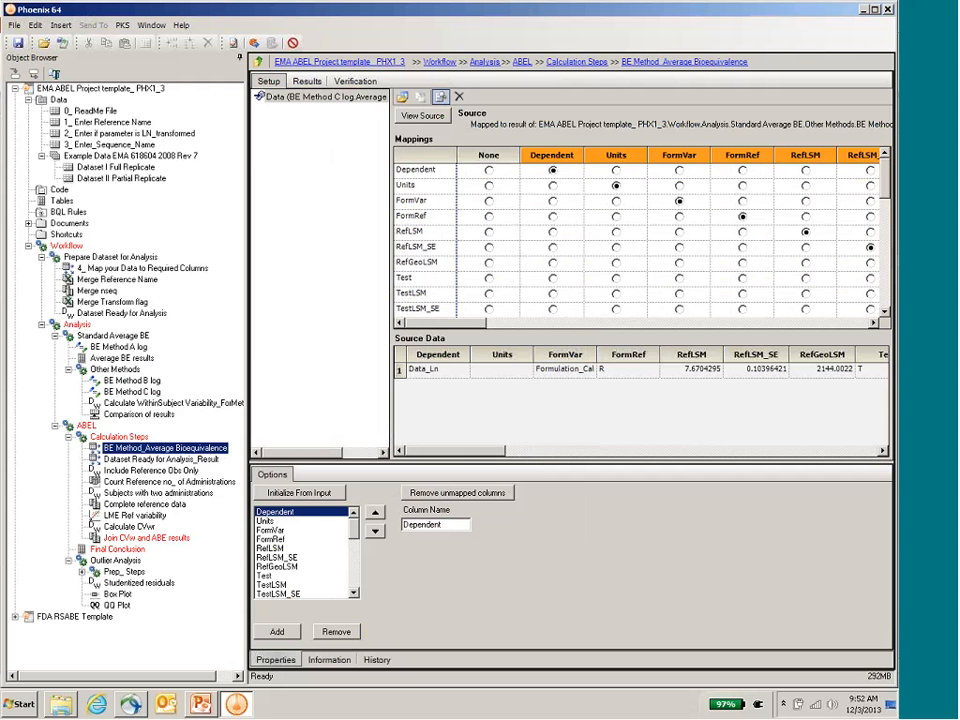
left_click(873, 322)
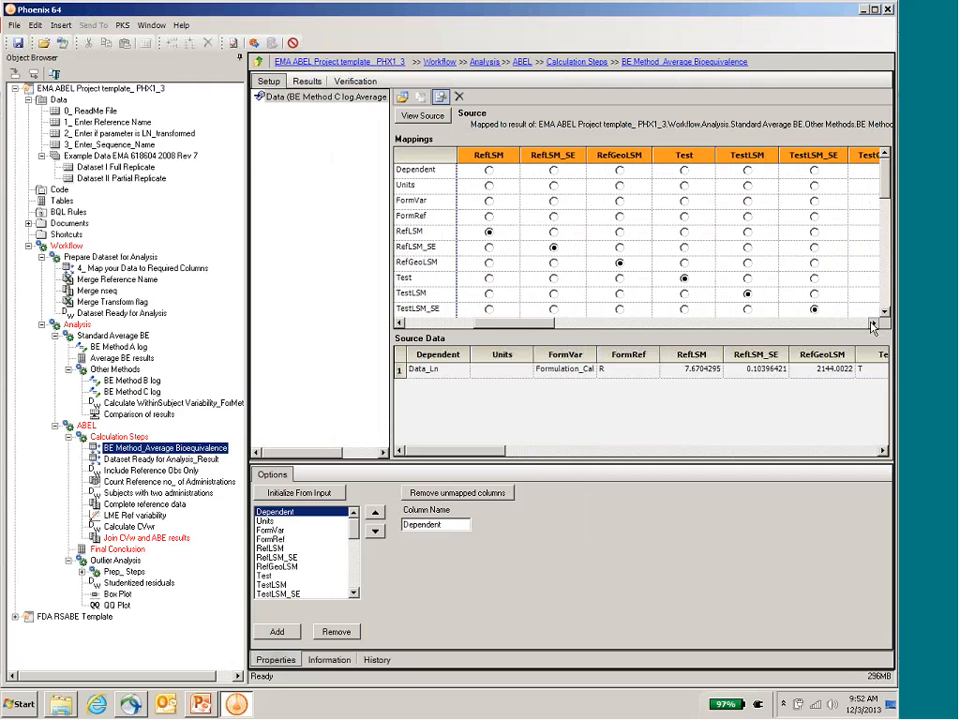
left_click(873, 322)
left_click(873, 322)
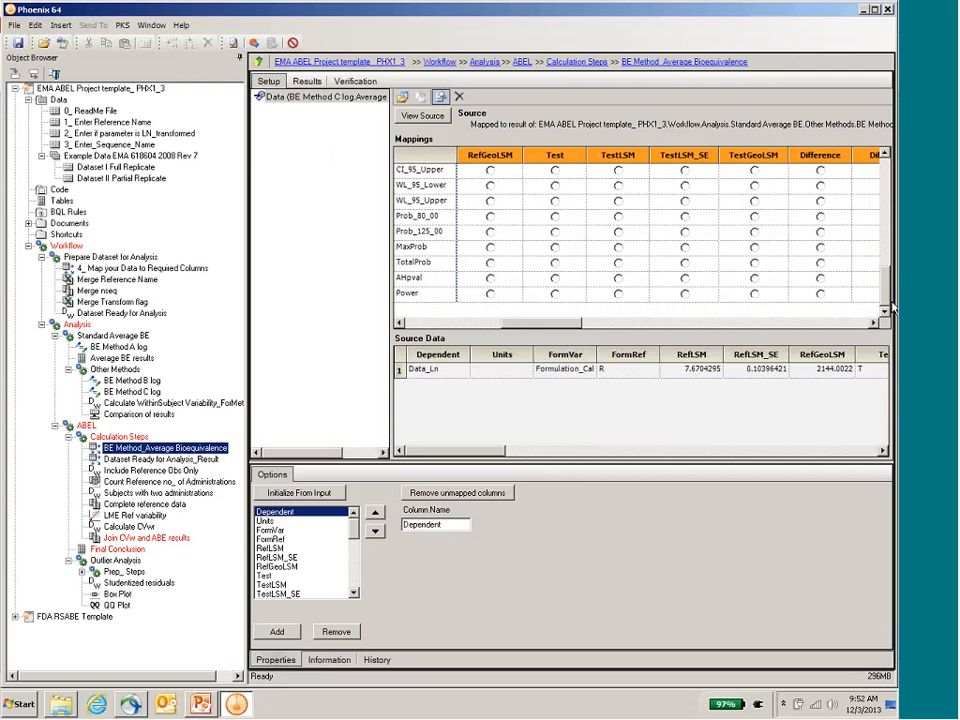
left_click_drag(565, 323, 855, 324)
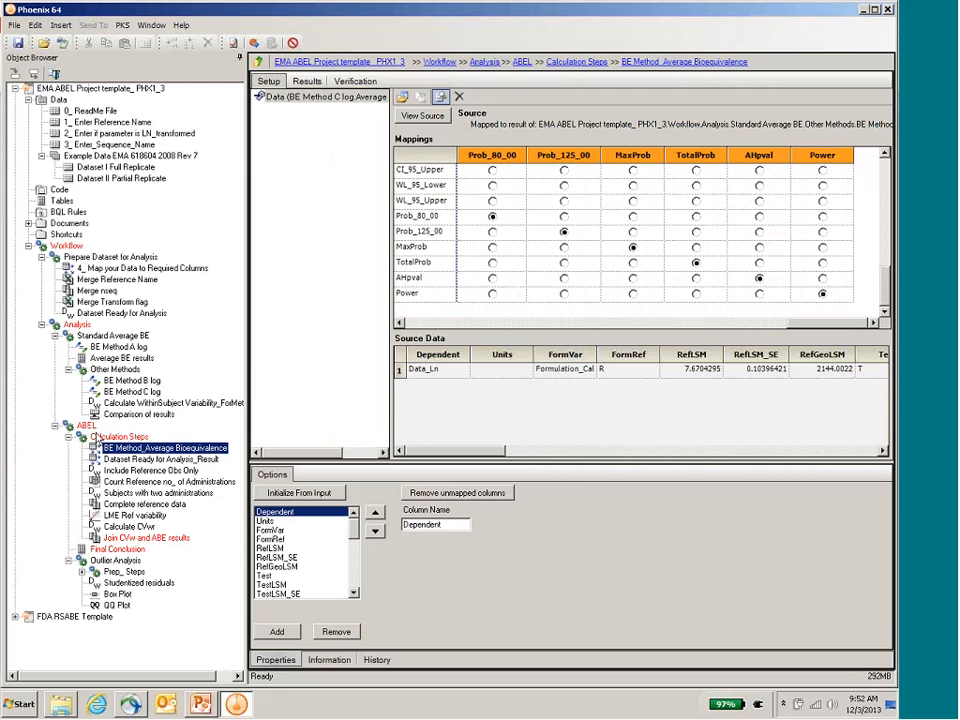
Step: Execute the ABEL workflow's Calculation Steps and its Final Conclusion table in the EMA template
double_click(80, 436)
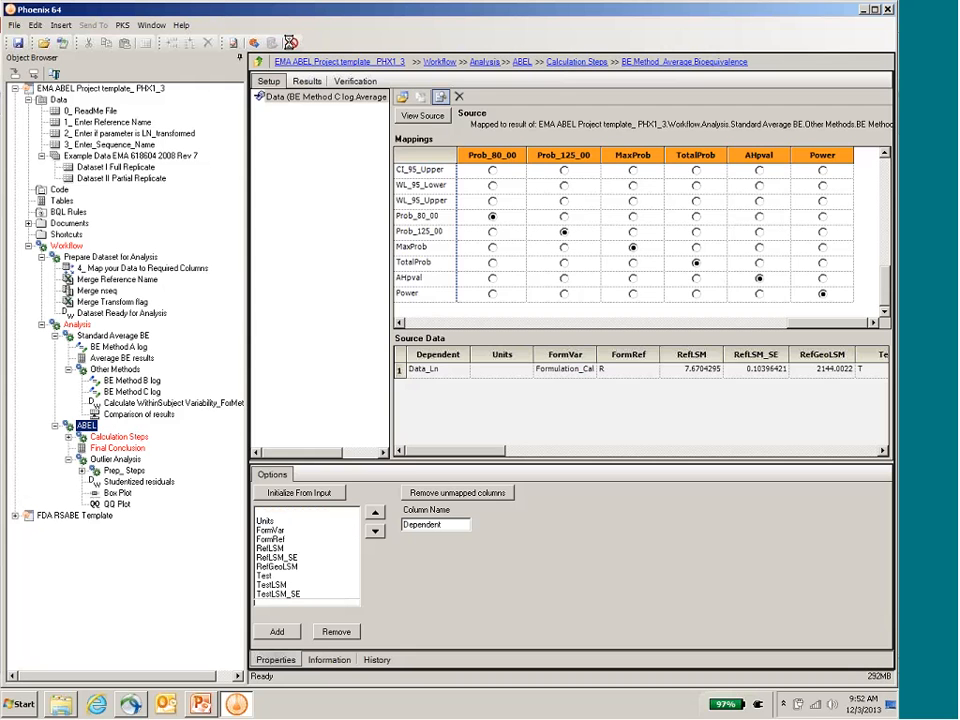
left_click(86, 425)
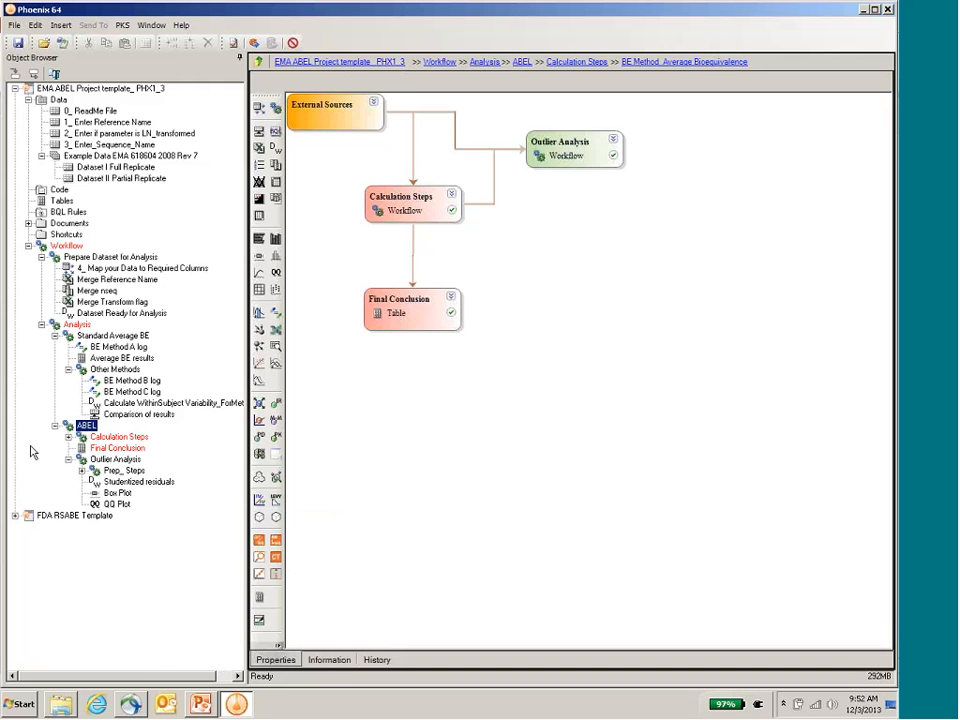
left_click(98, 437)
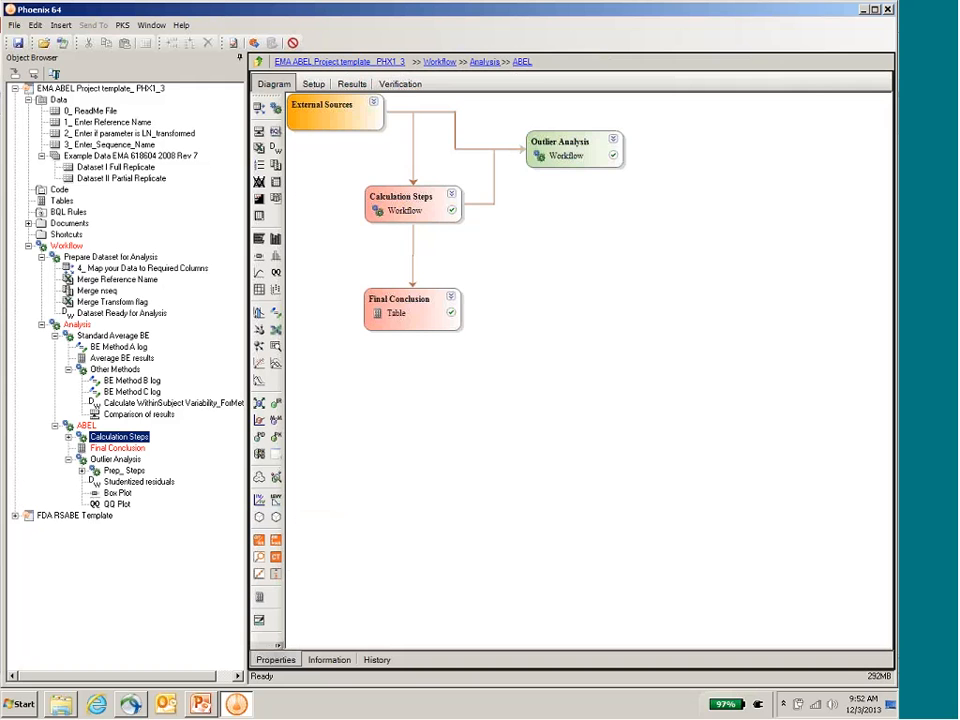
left_click(255, 43)
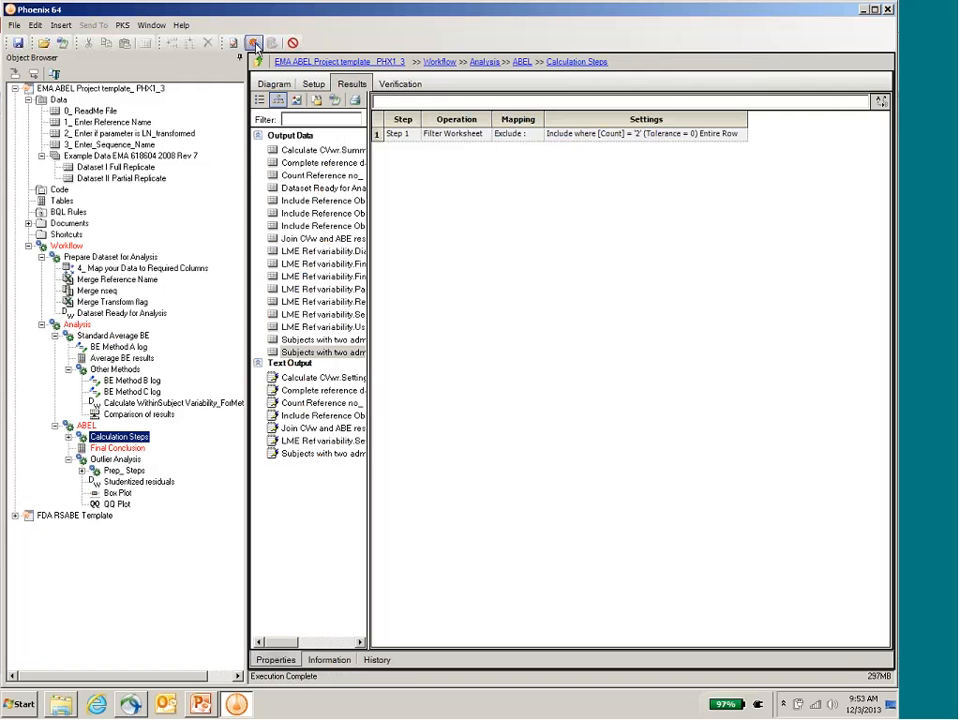
left_click(112, 449)
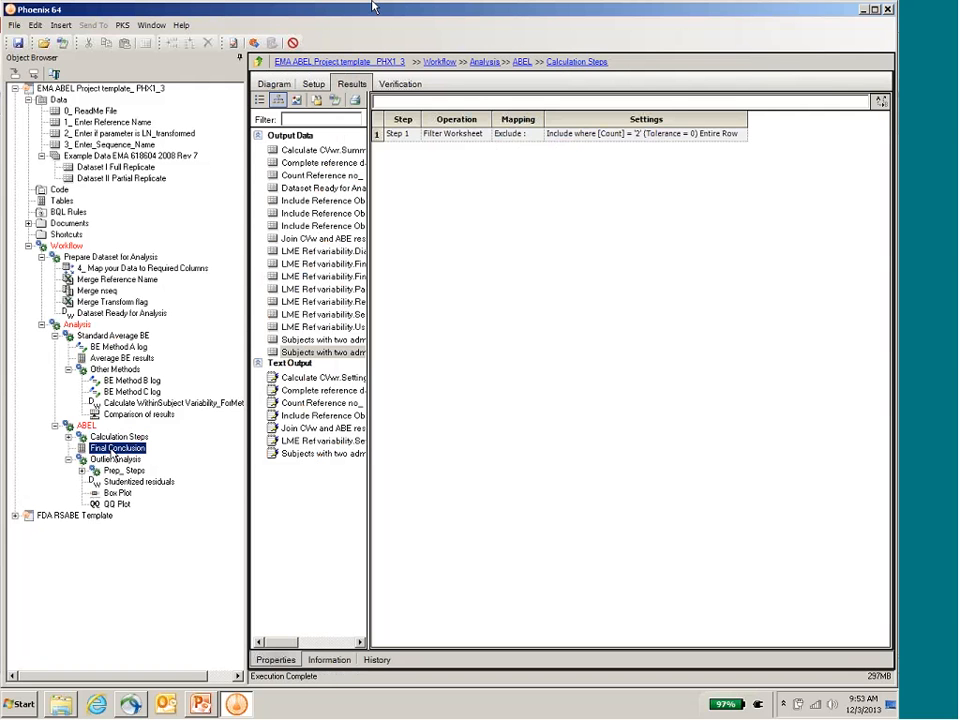
left_click(254, 44)
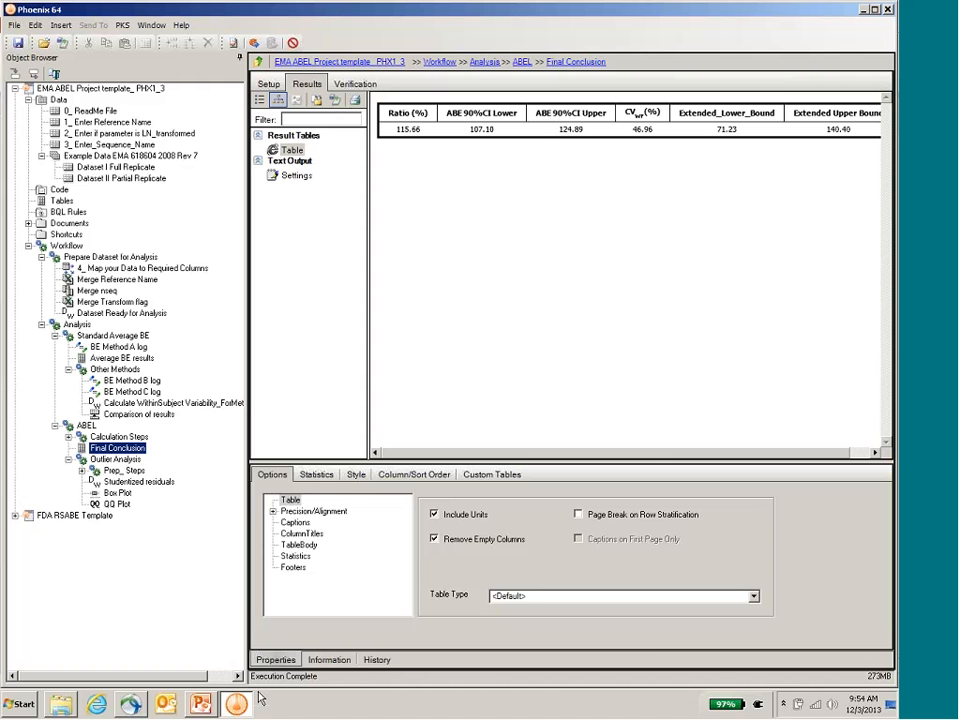
Step: Switch to the webinar presentation in PowerPoint and advance to the slide with contact information and other resources
left_click(200, 706)
key("Down")
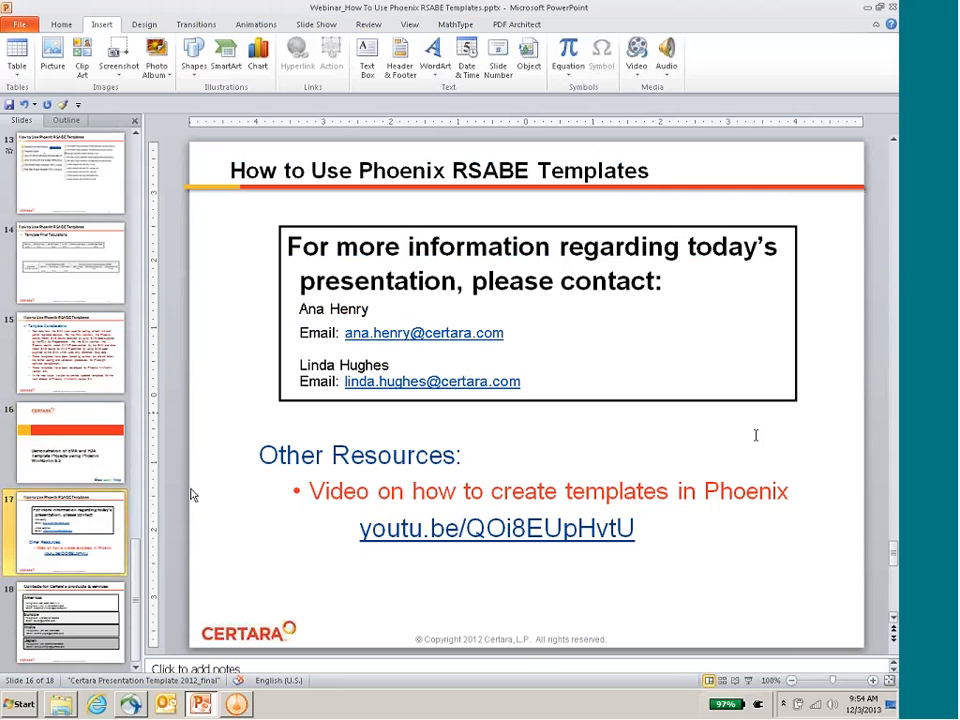